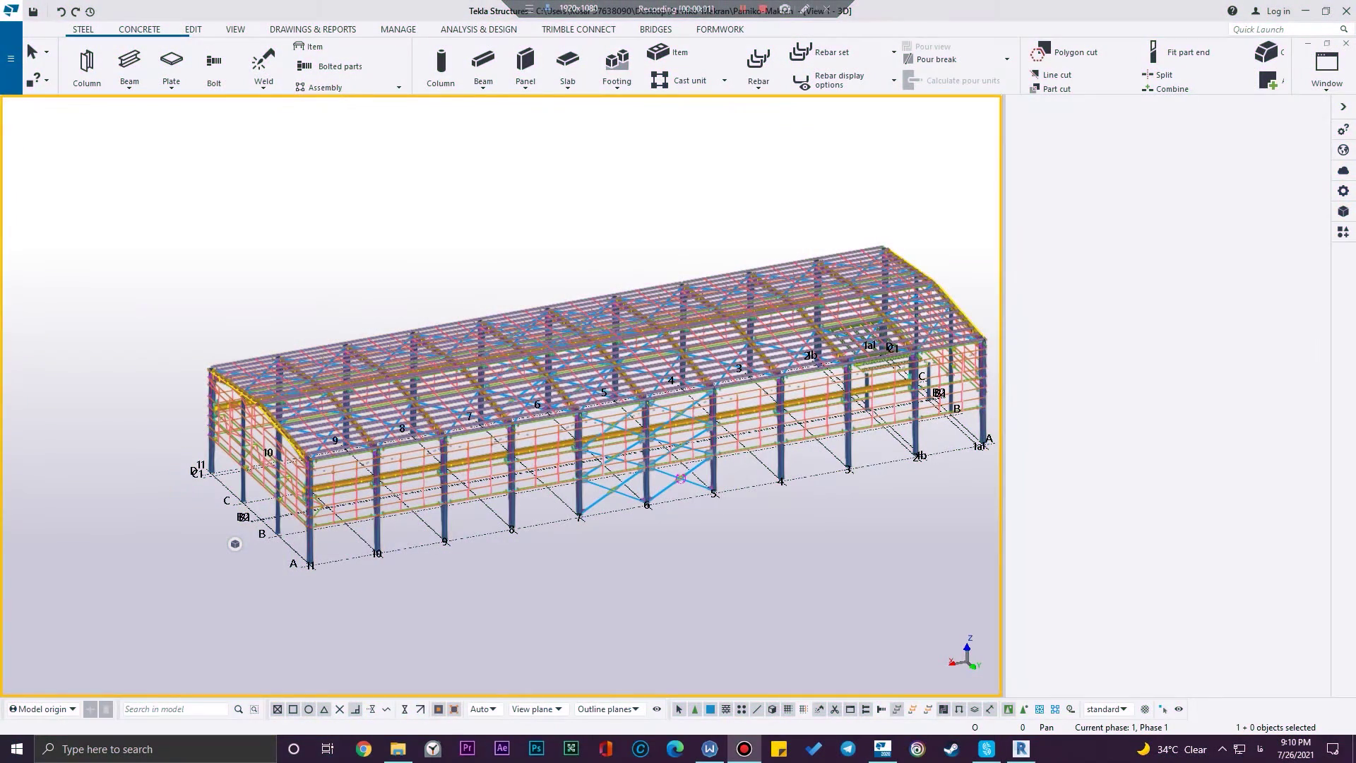
scroll(573, 573, up, 3)
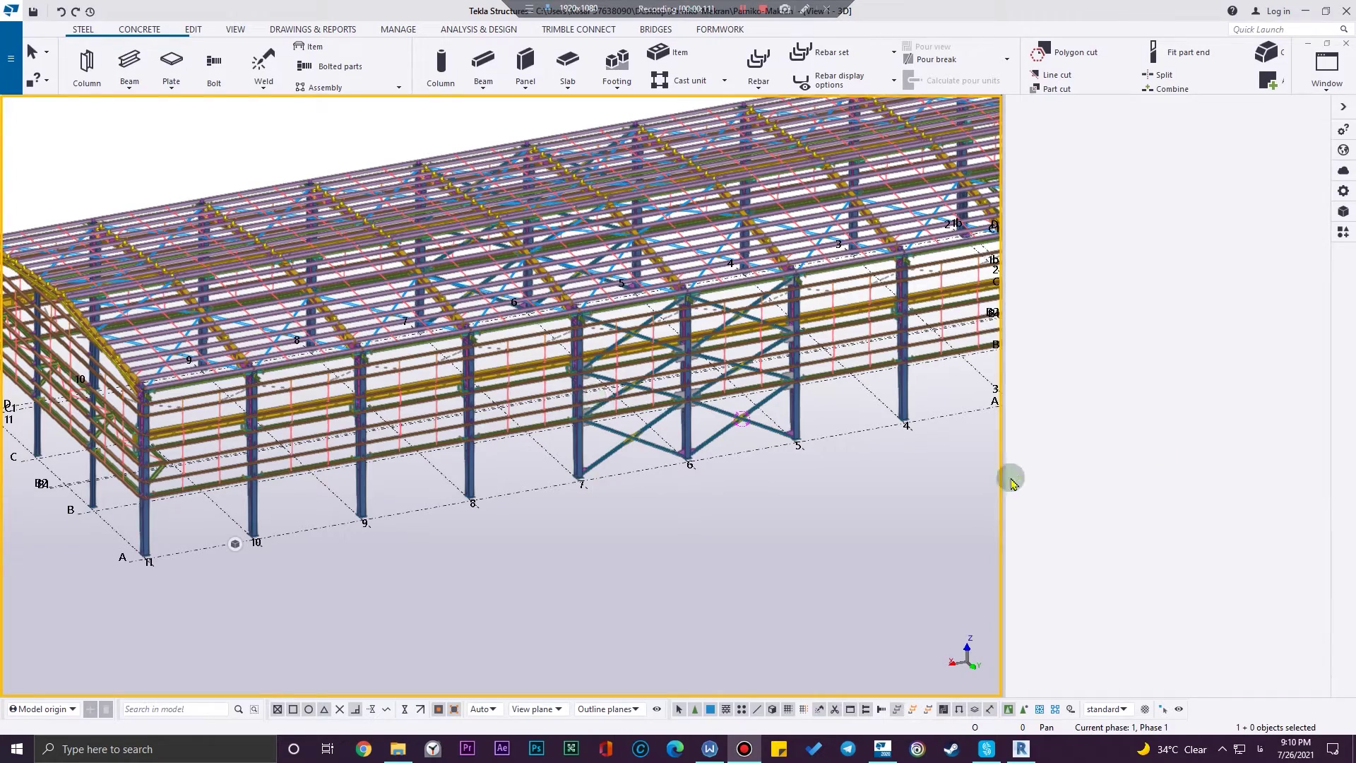
scroll(891, 448, down, 2)
middle_drag(881, 463, 782, 520)
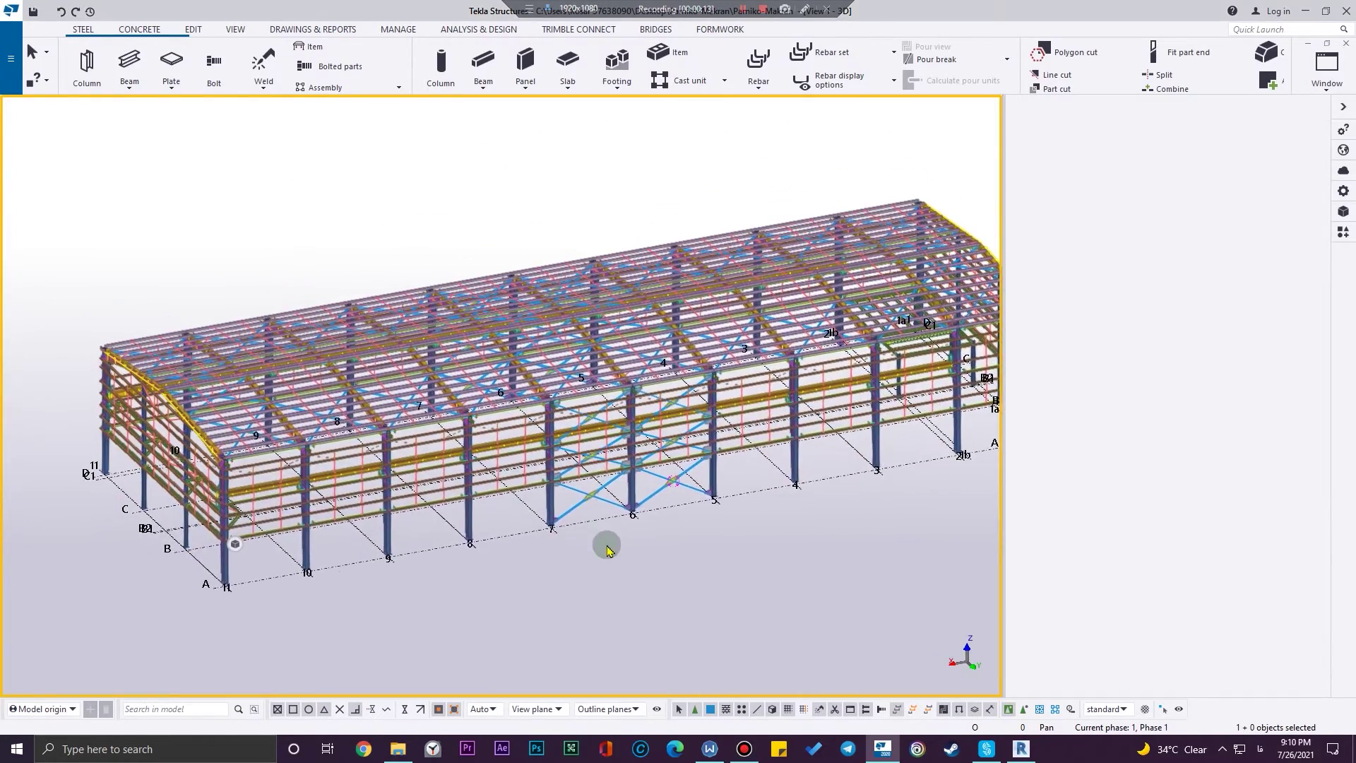
ctrl+middle_drag(606, 545, 534, 490)
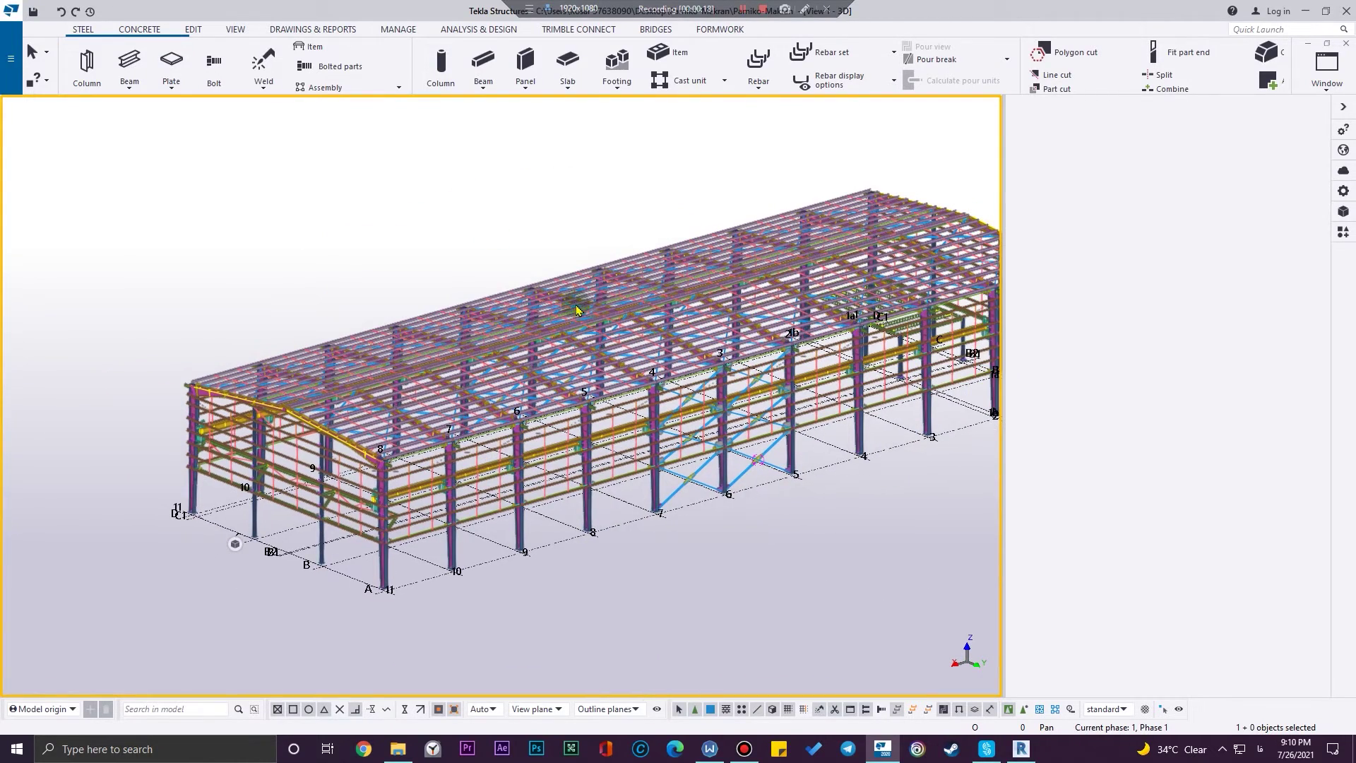
- Start an IFC4 export of the steel building model
click(13, 59)
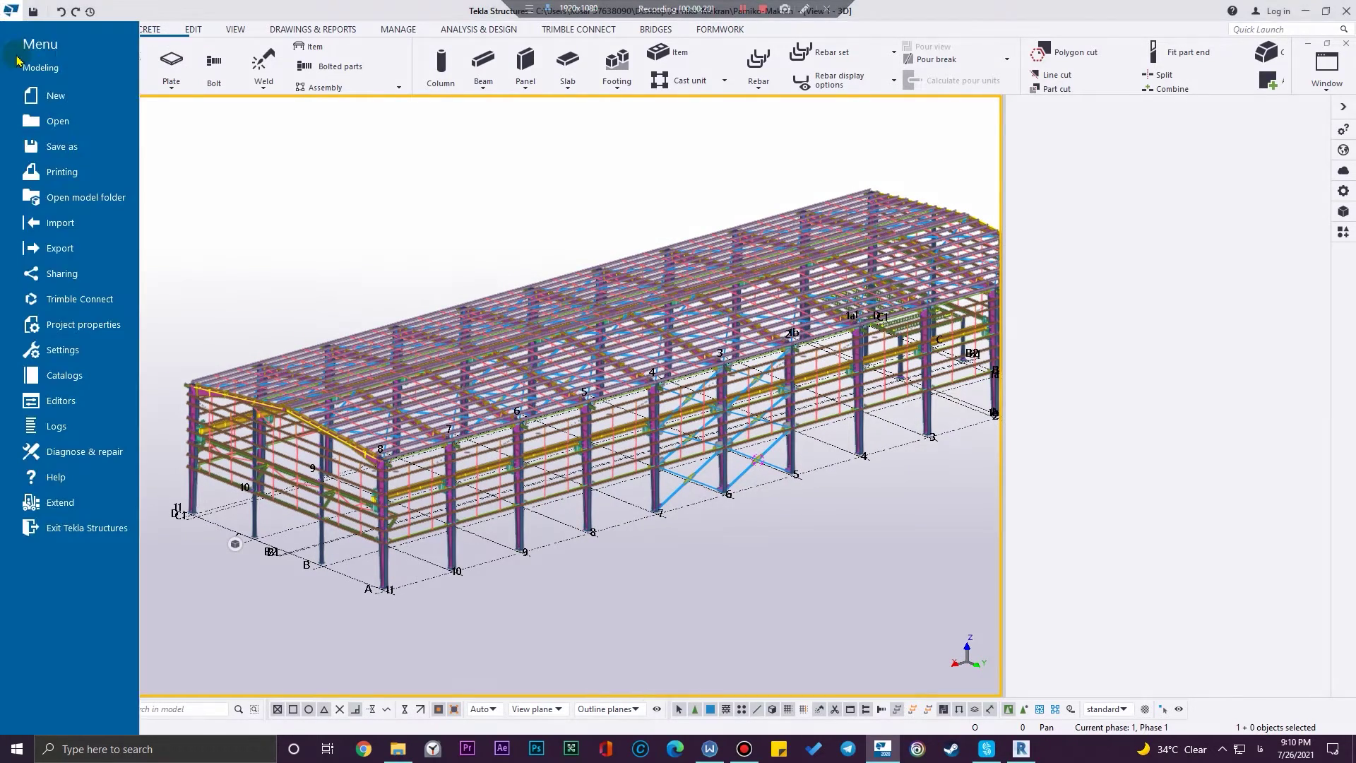
click(86, 250)
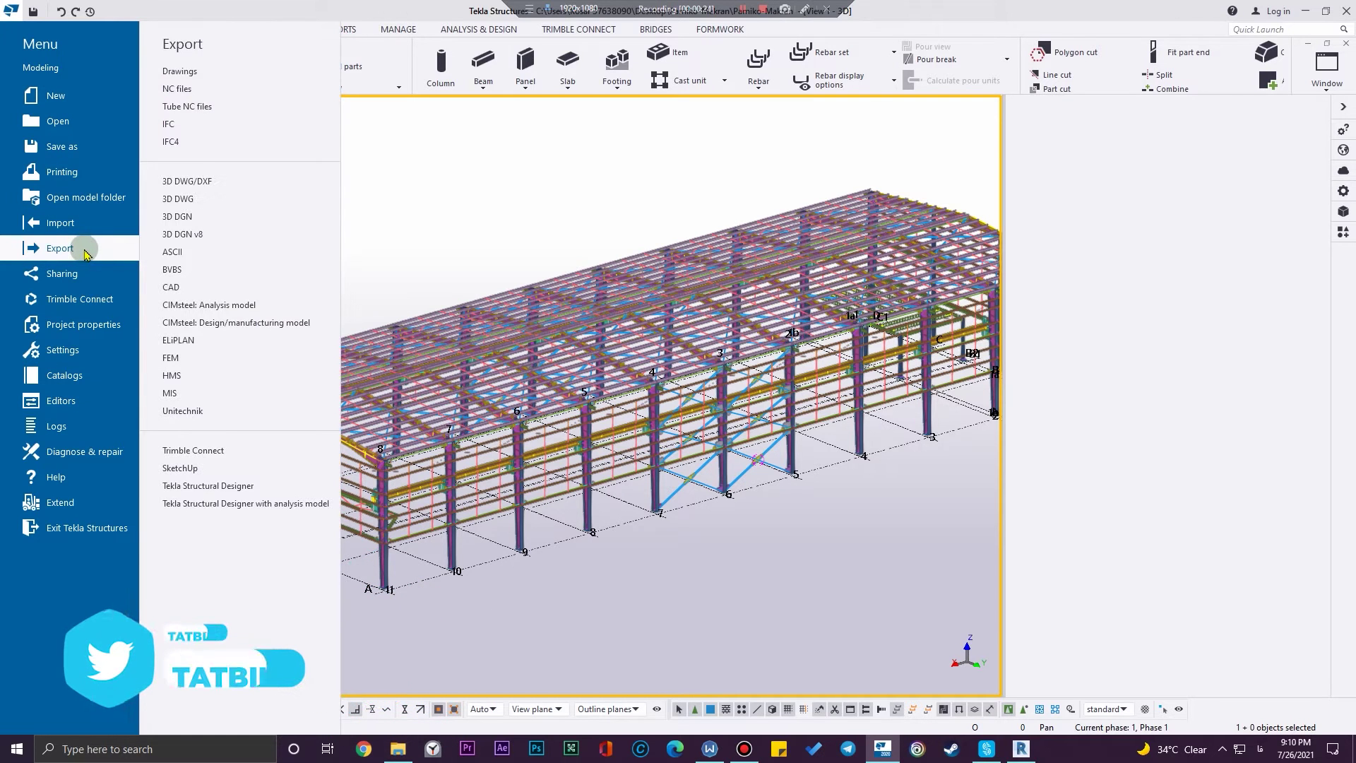
click(258, 246)
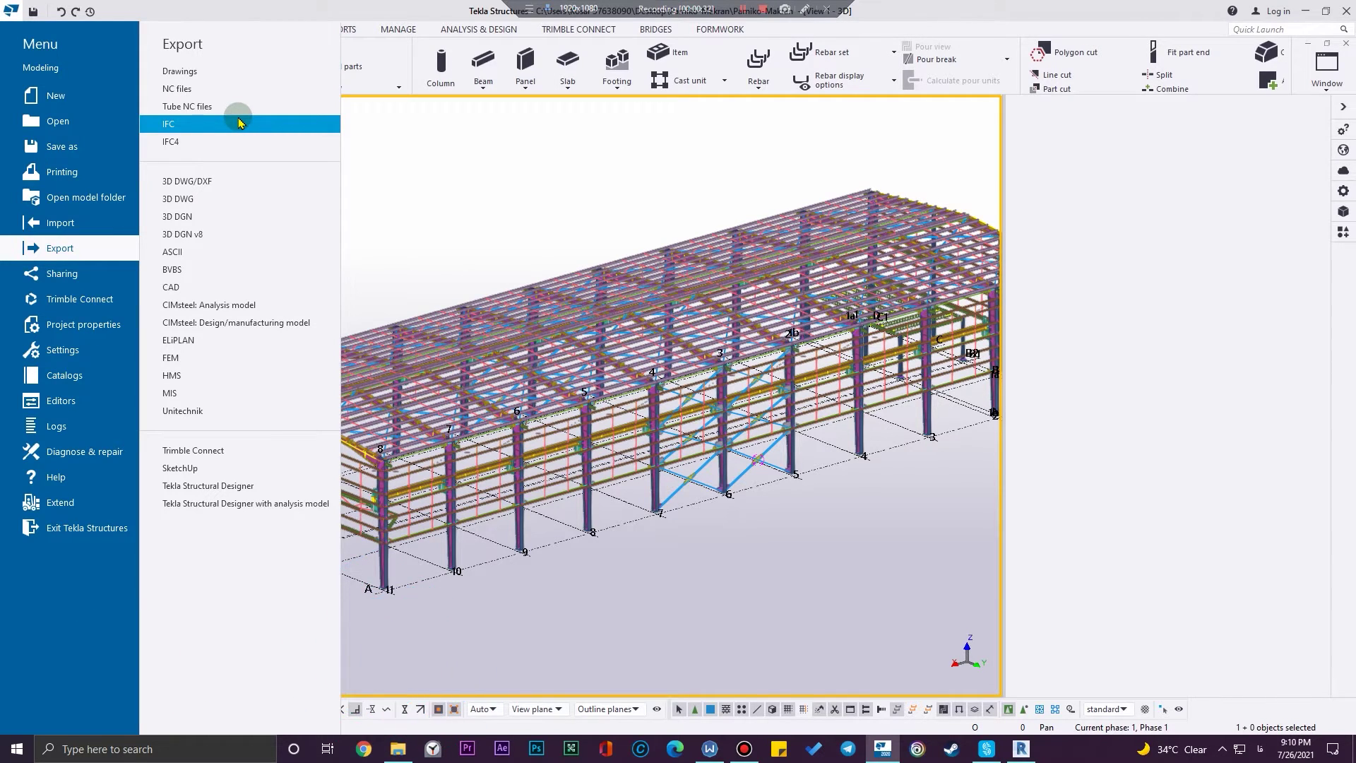
click(209, 149)
drag(302, 136, 424, 215)
- Enter str-ifc as the export file name, then reload the standard export preset
click(521, 271)
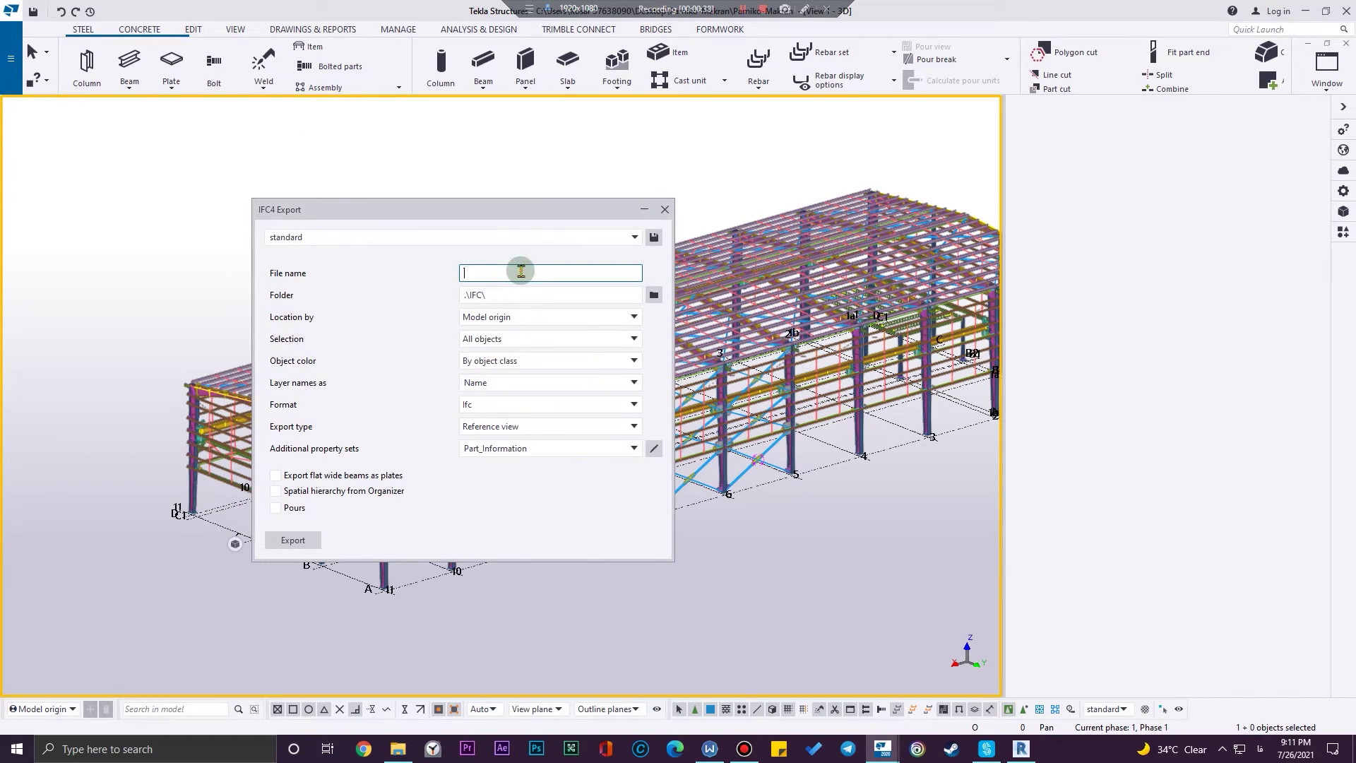
key(BackSpace)
text(str-ifc)
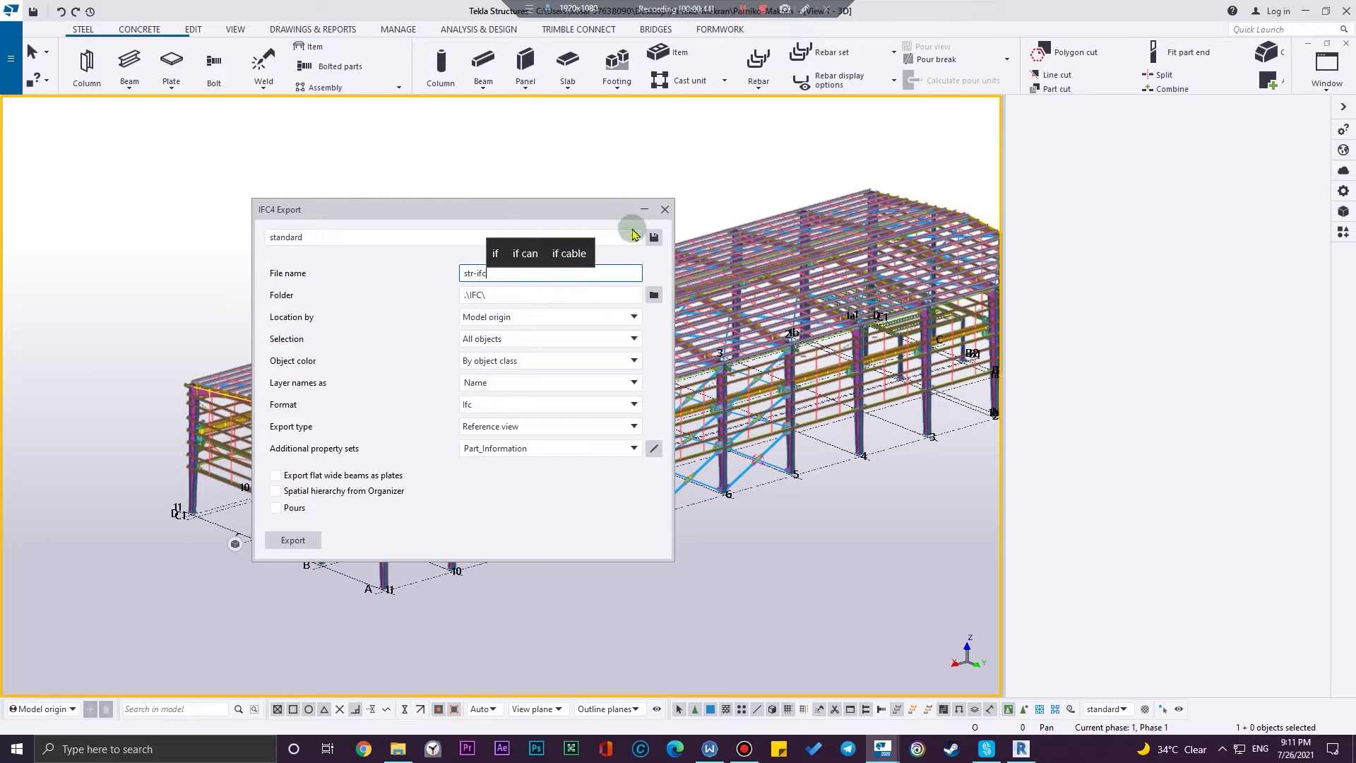
click(599, 238)
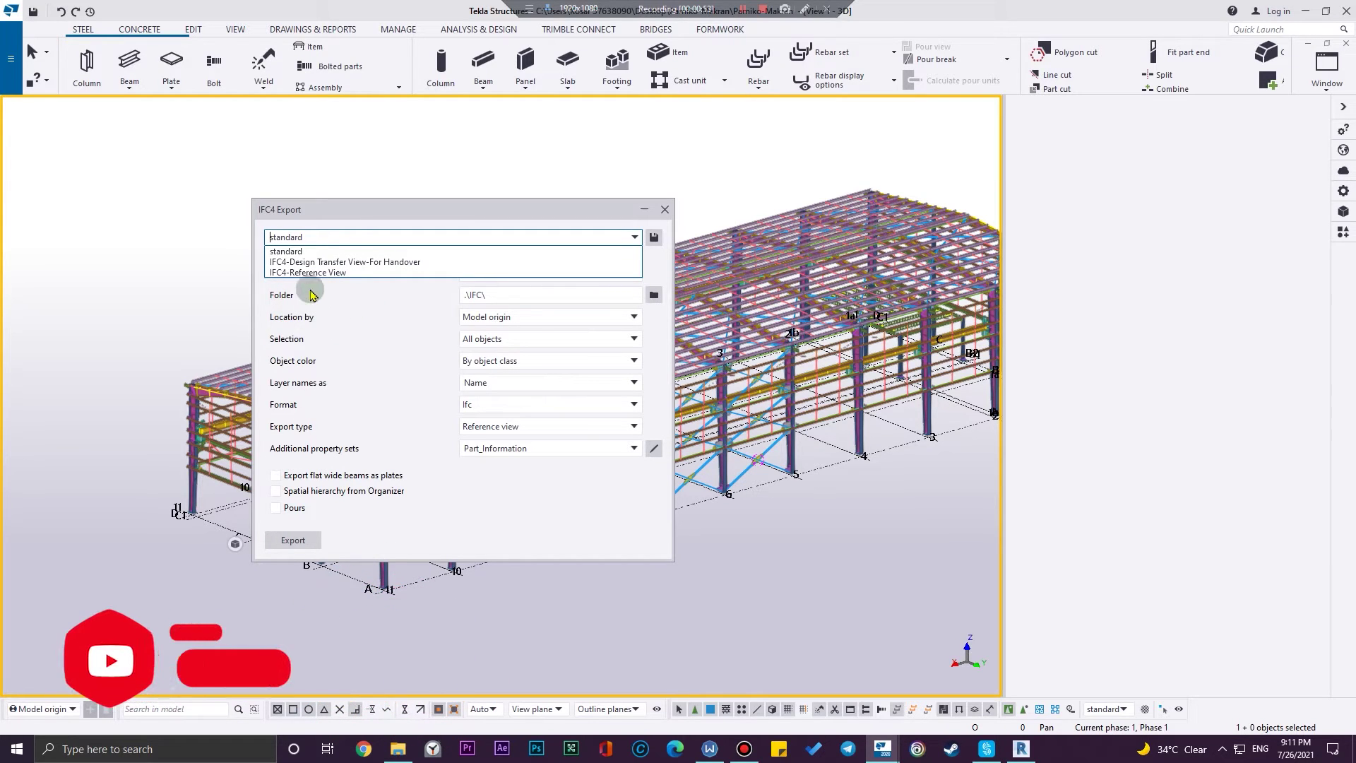
click(353, 236)
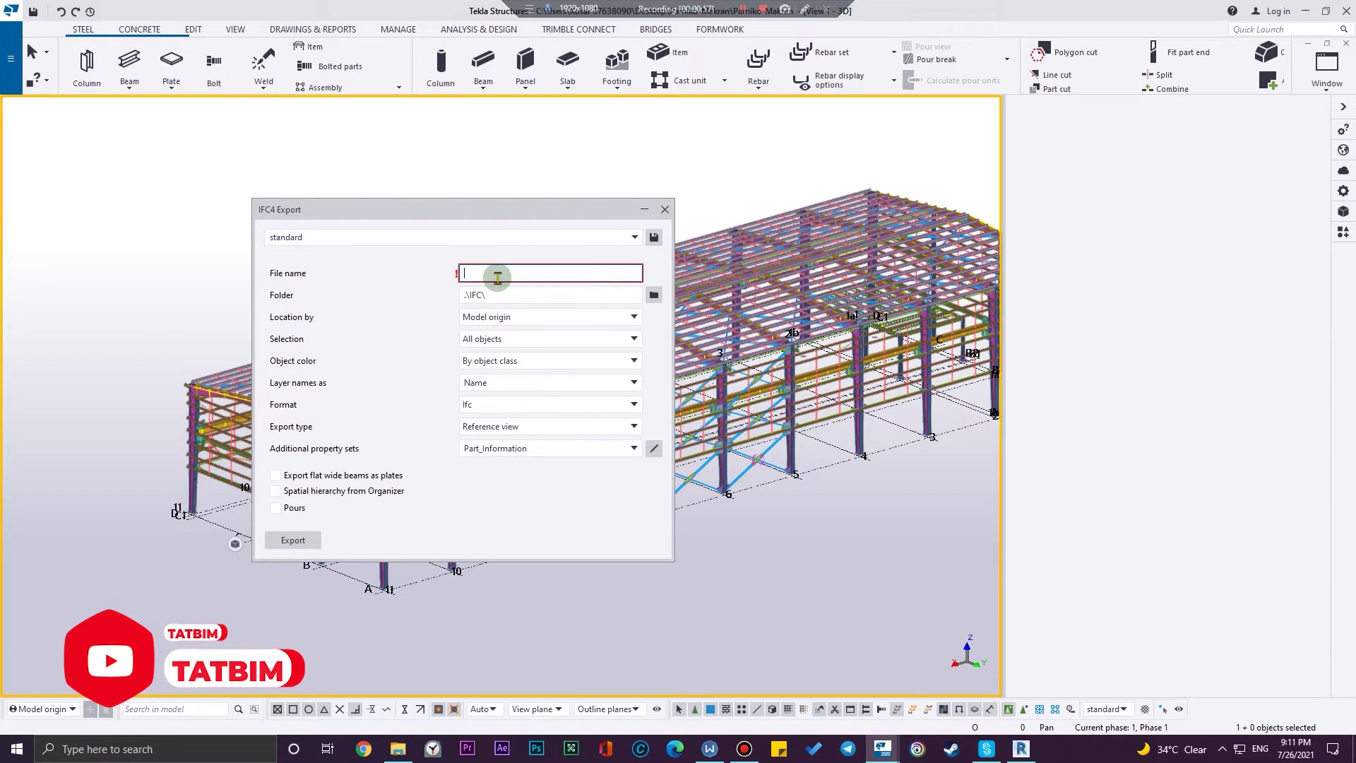
- Name the export file str-ifc and set the Desktop as its destination folder
click(498, 275)
text(str)
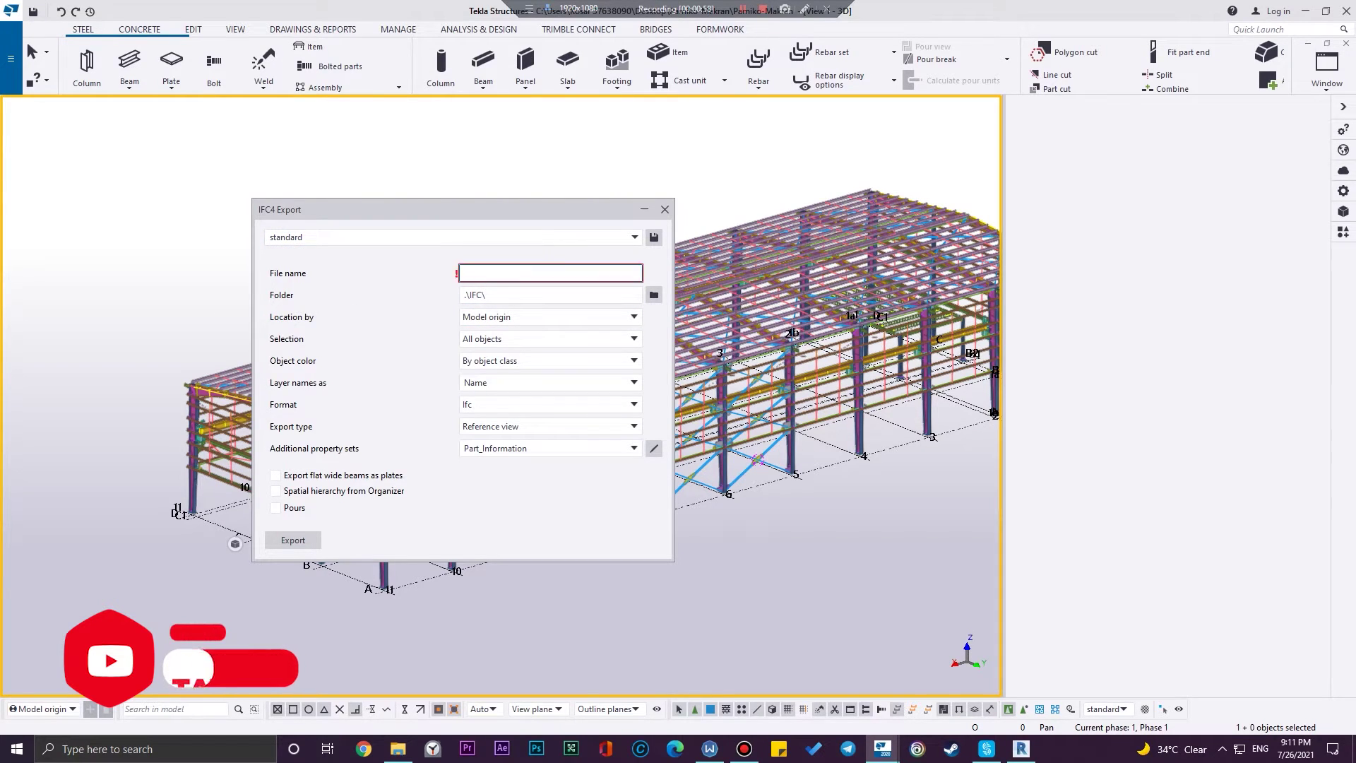
text(-i)
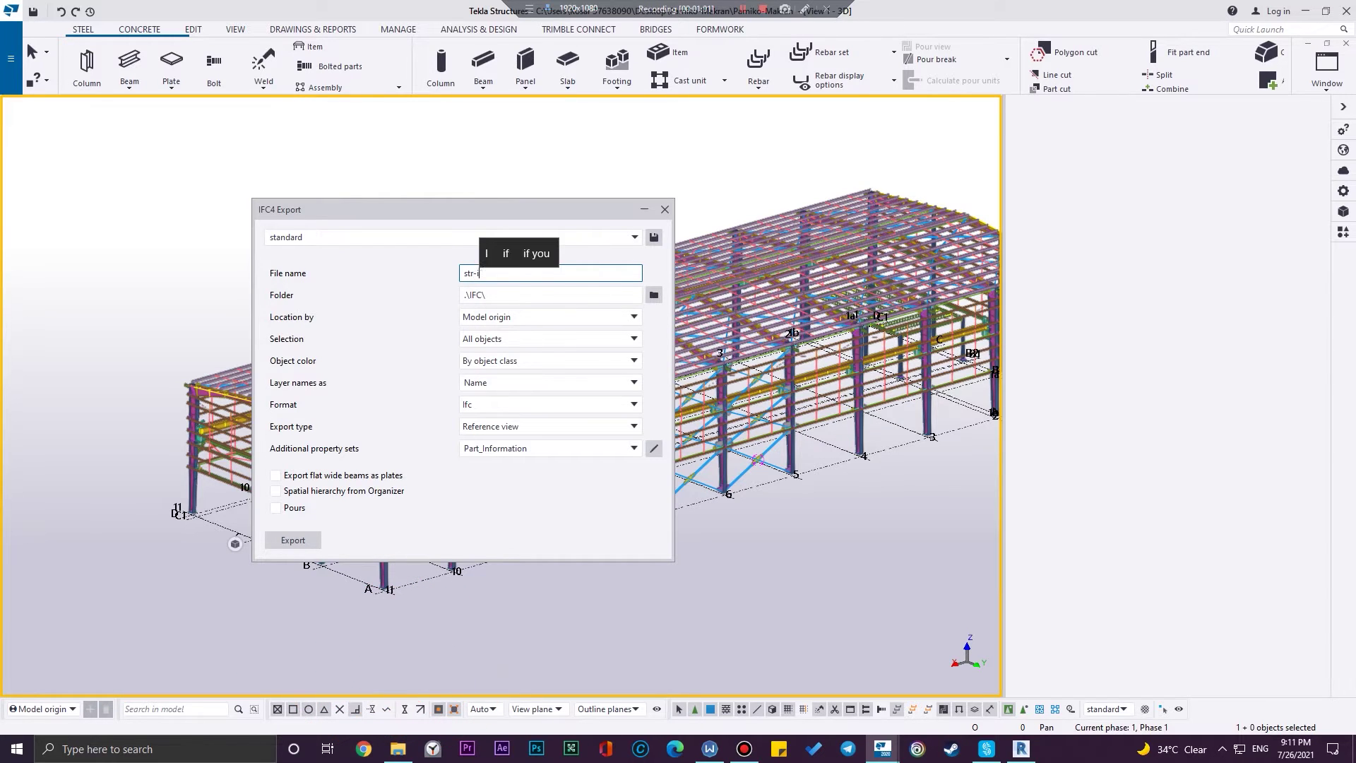
text(fc)
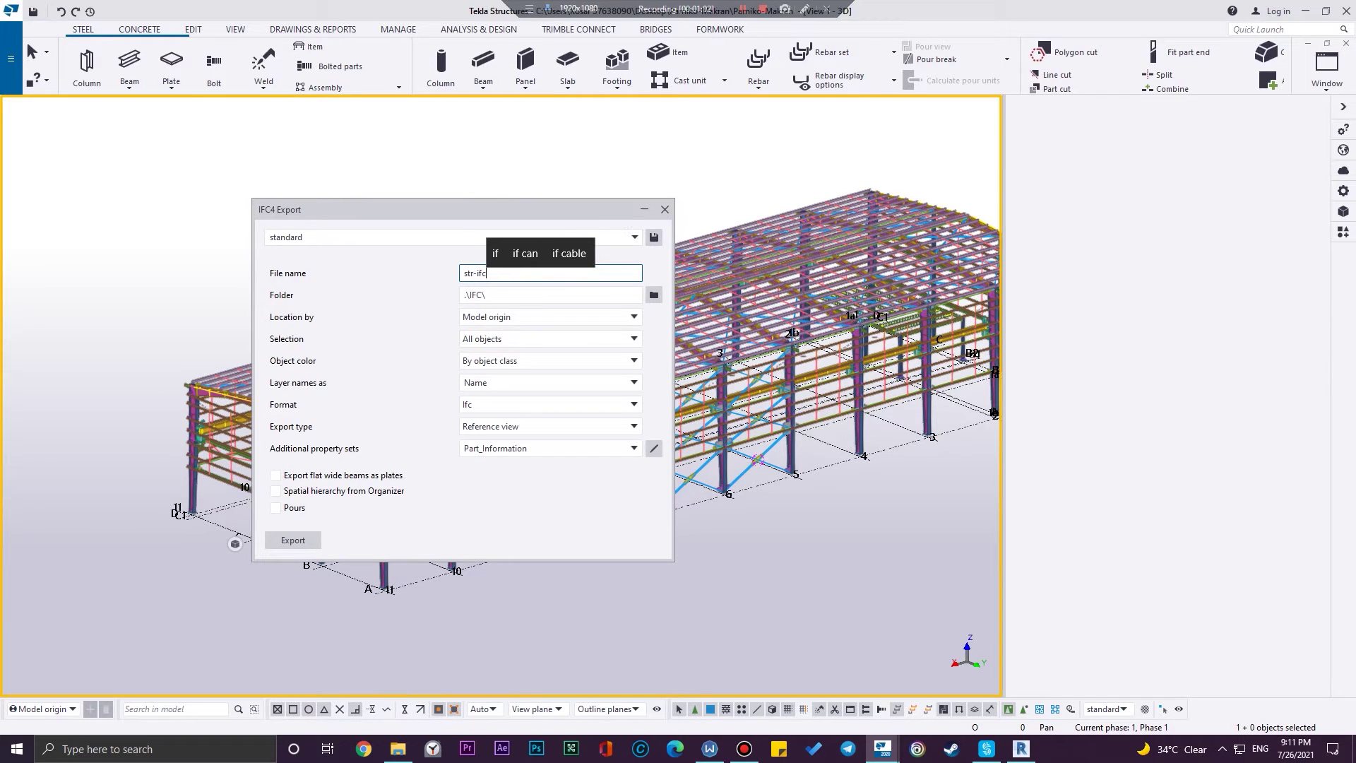
click(655, 297)
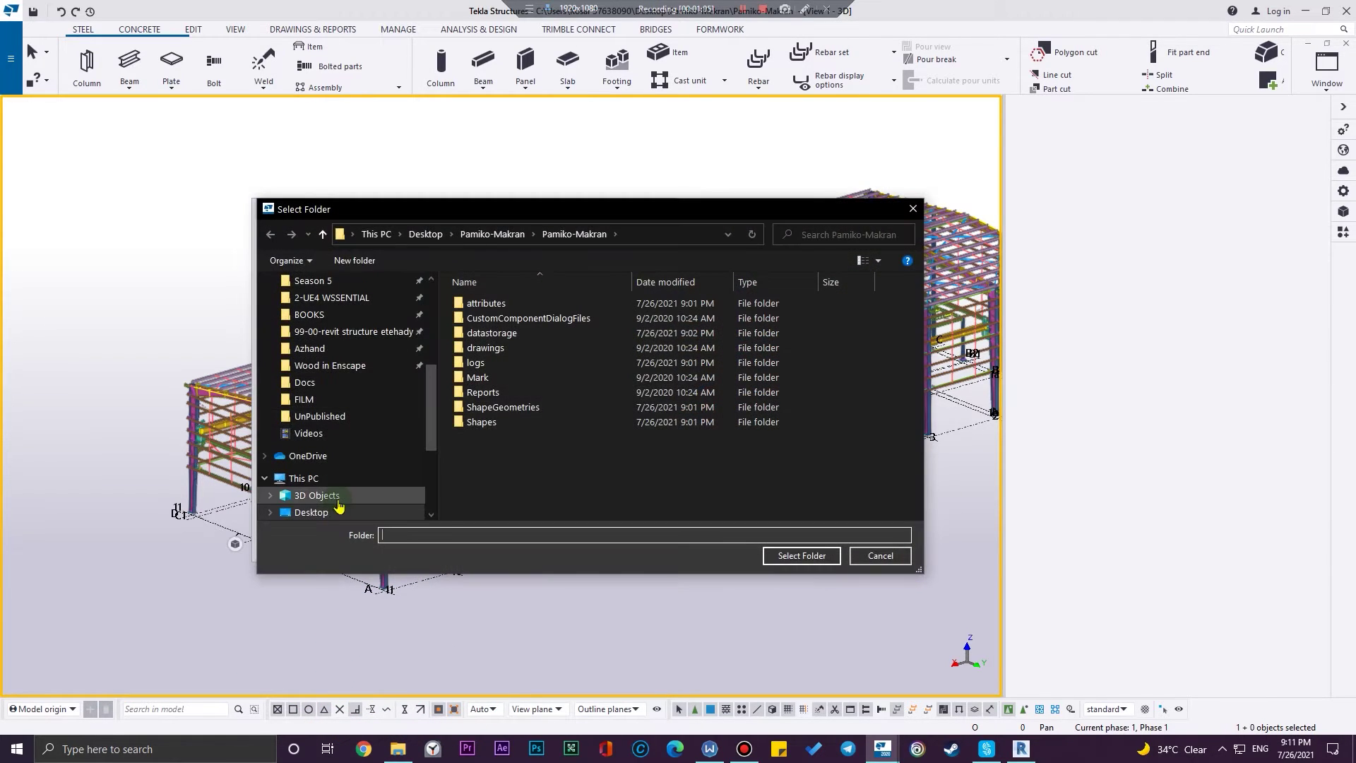
click(337, 512)
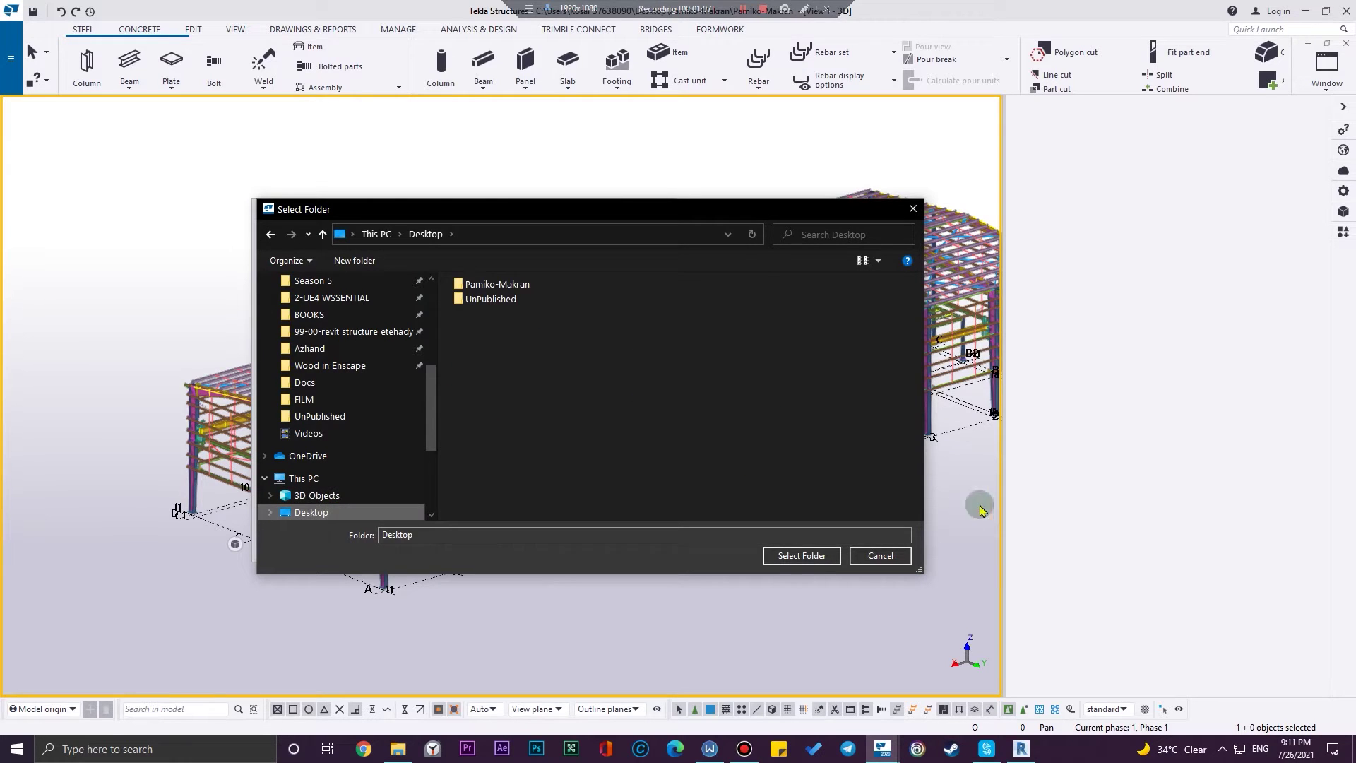
click(812, 559)
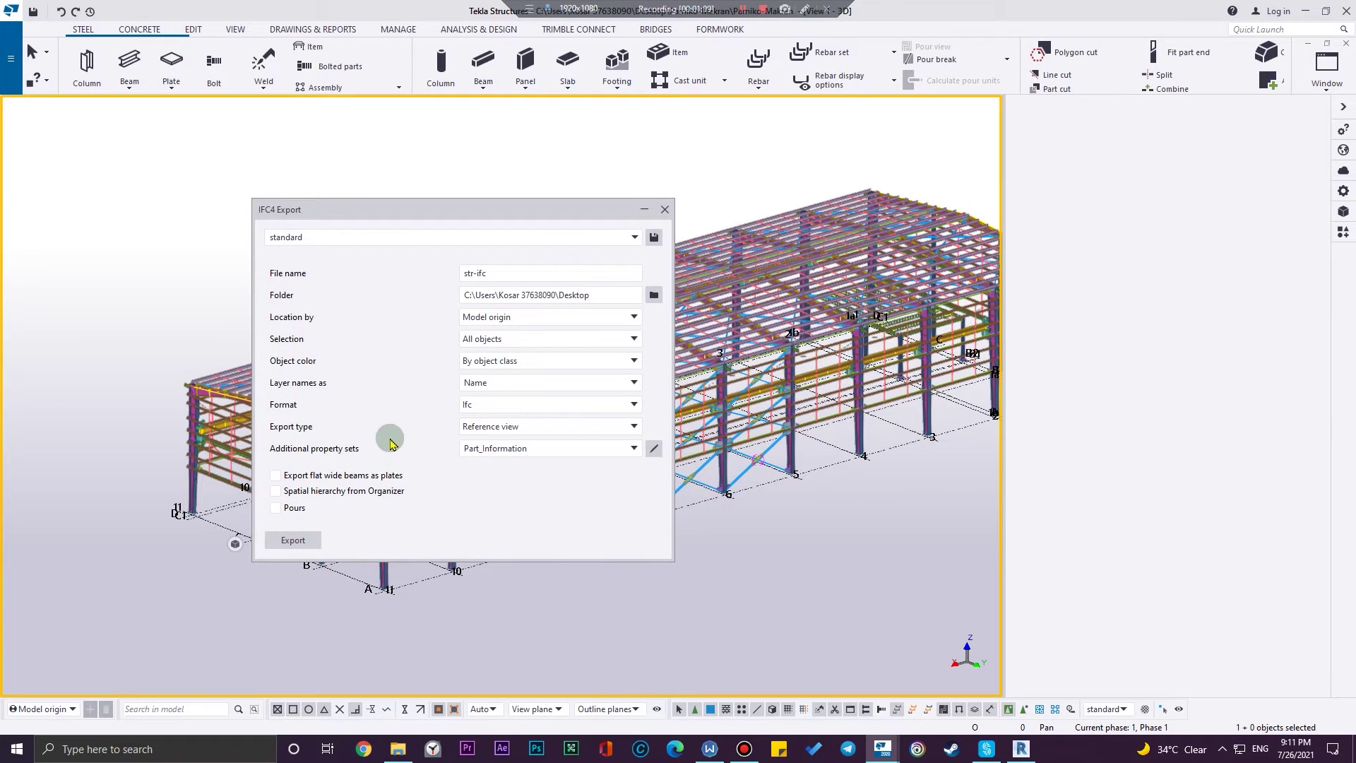
- Set the export location to Model origin and the selection to All objects
click(542, 319)
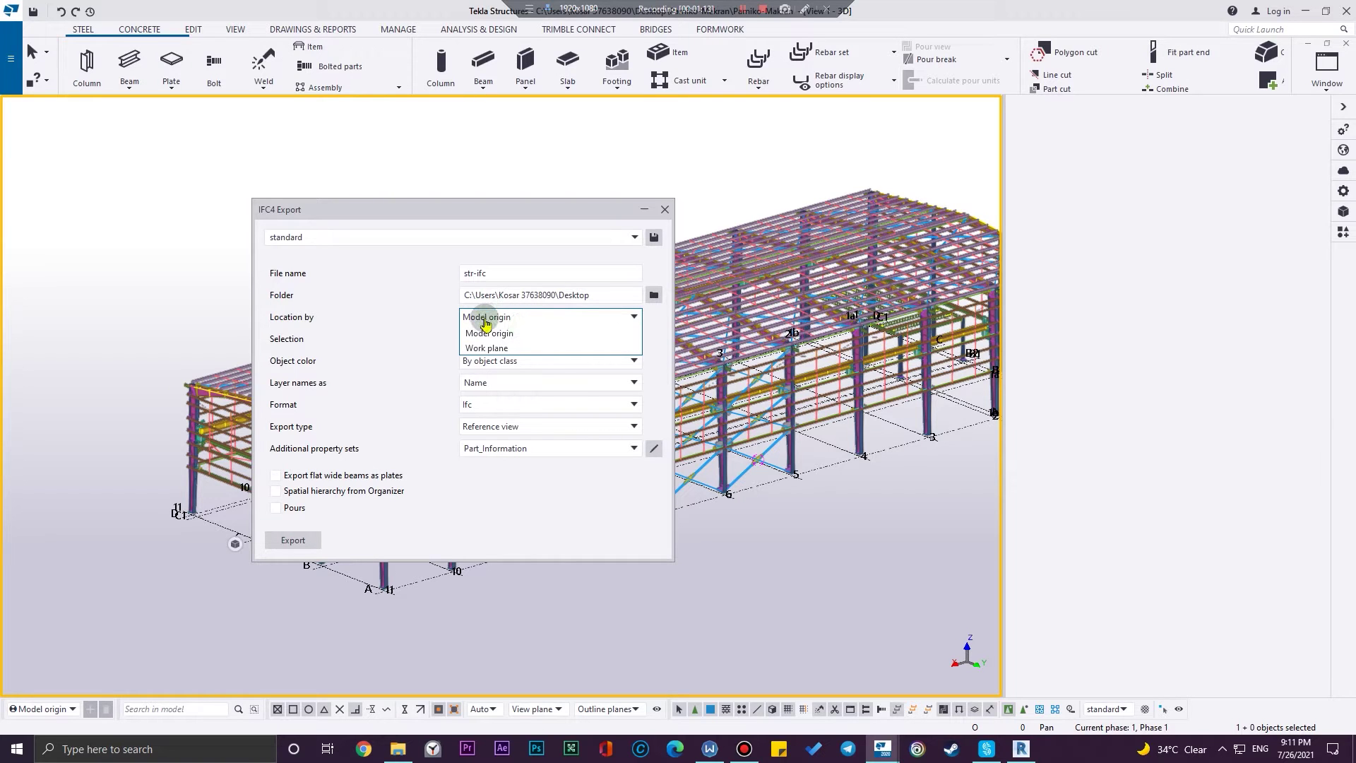
click(524, 335)
click(536, 340)
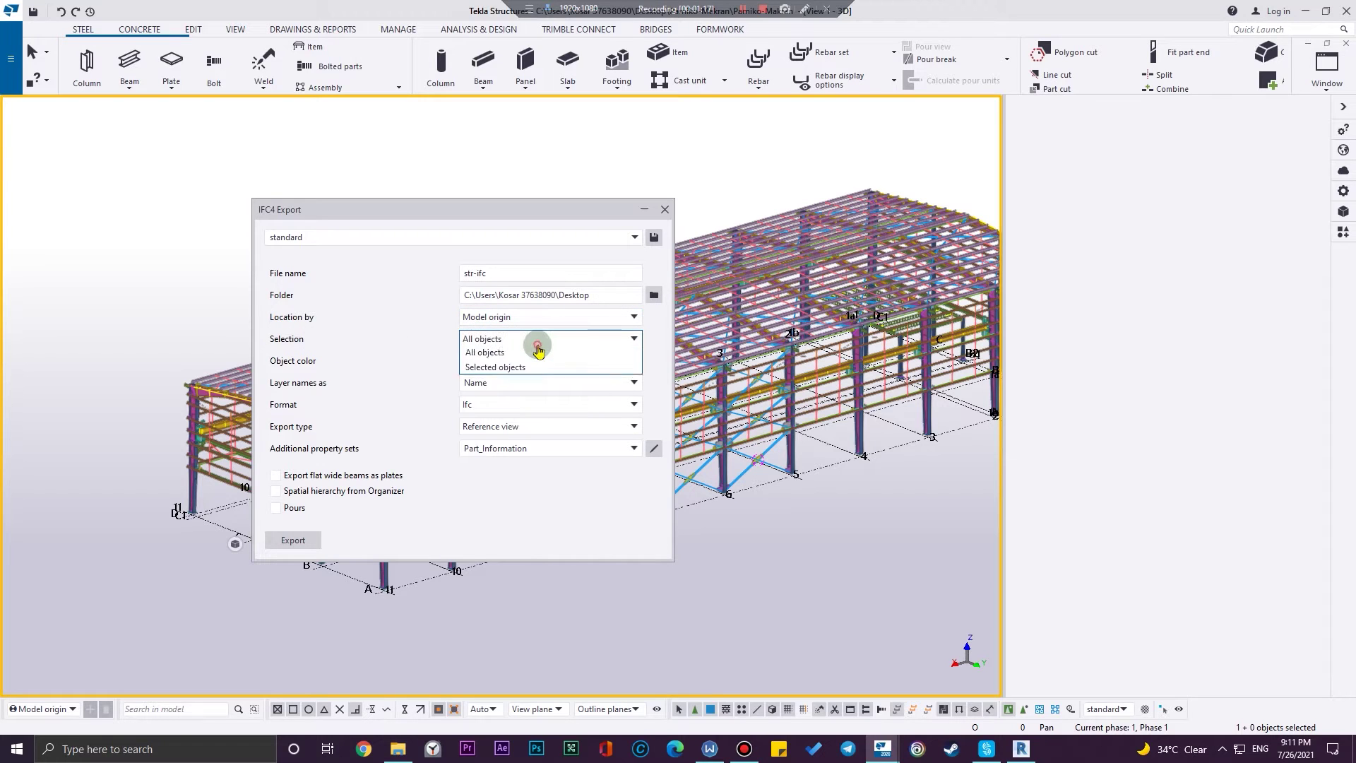
click(531, 355)
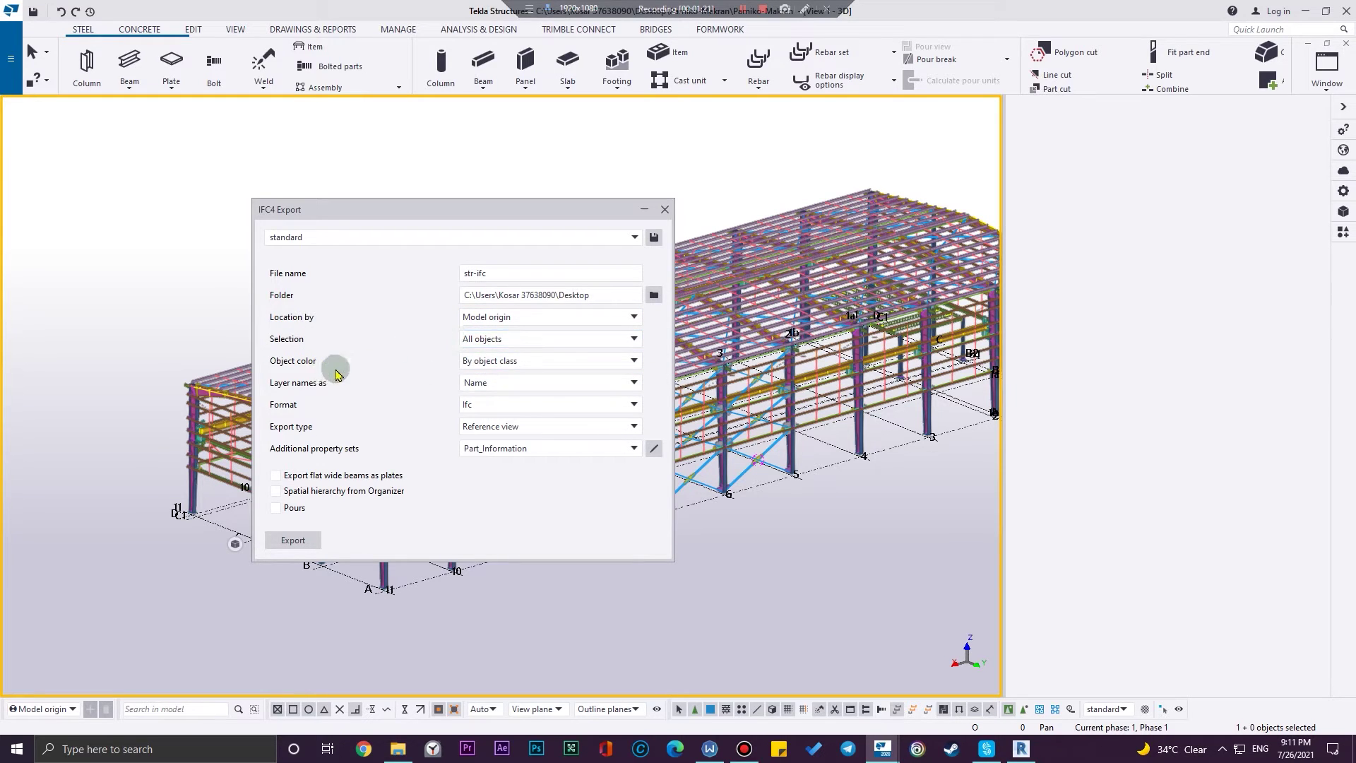
- Use By object class for the exported object color and Name for the layer names
click(555, 360)
click(558, 361)
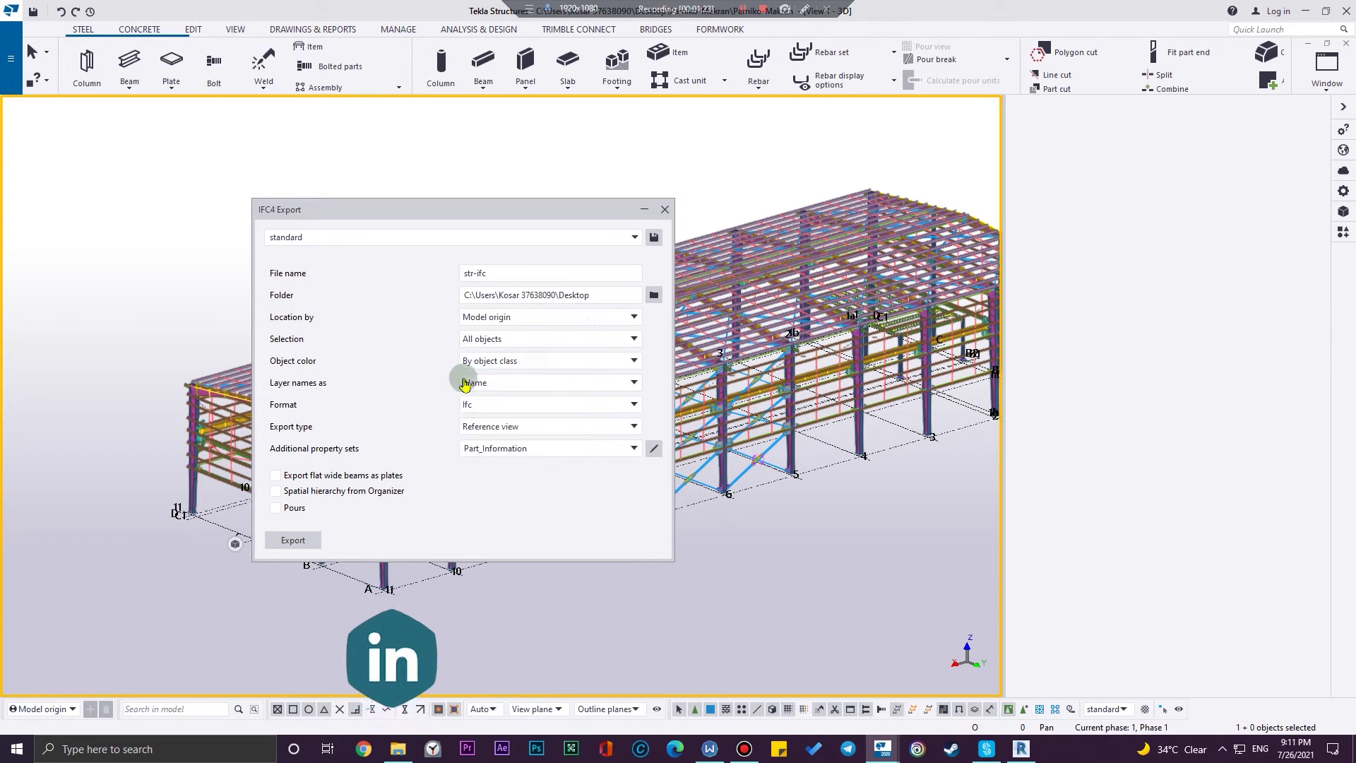
click(510, 360)
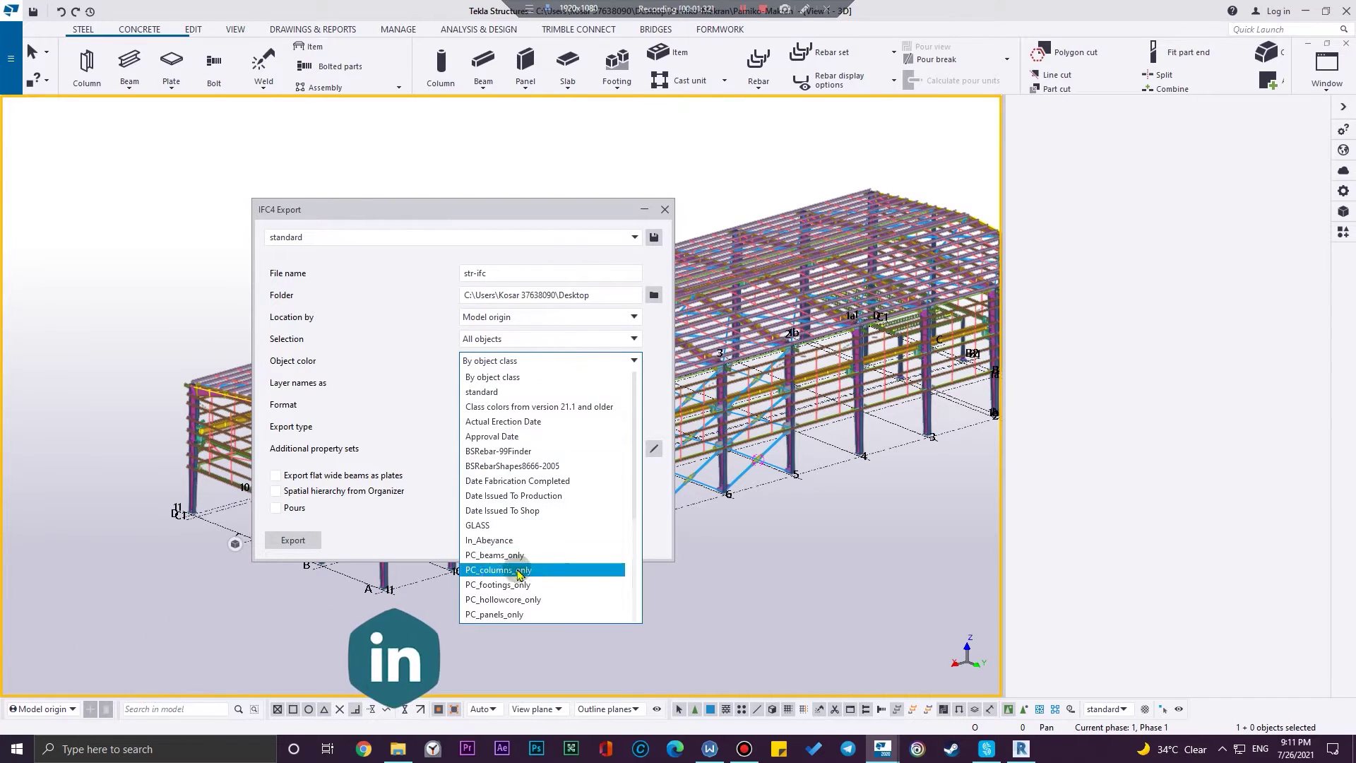
click(524, 362)
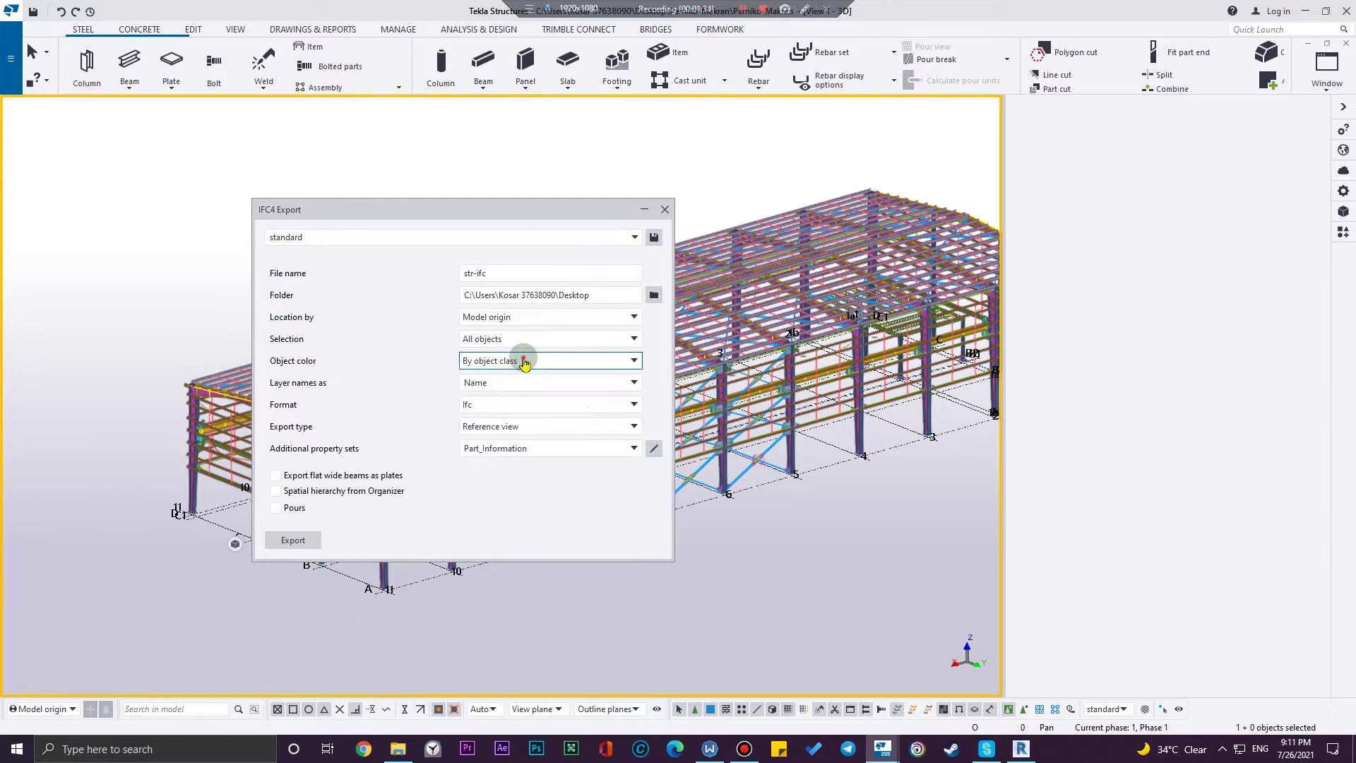
click(365, 444)
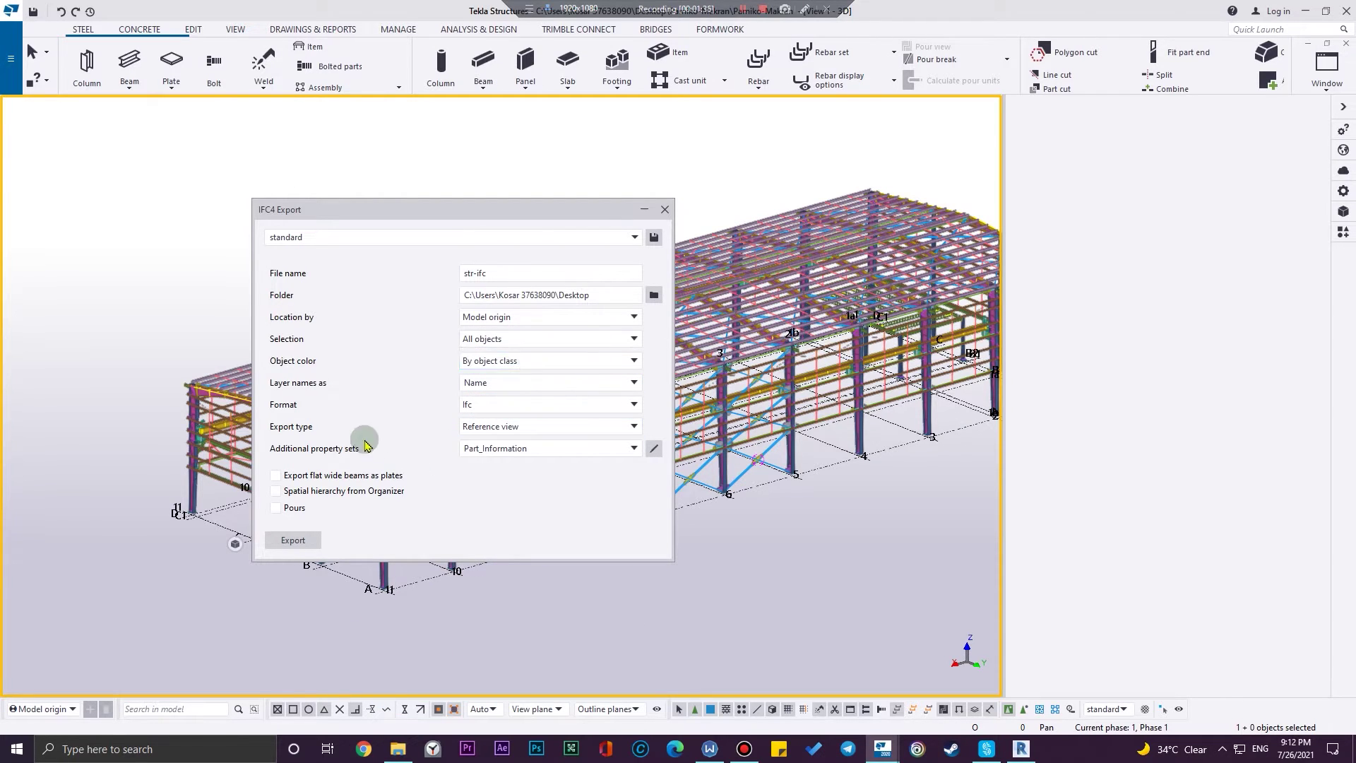
click(522, 388)
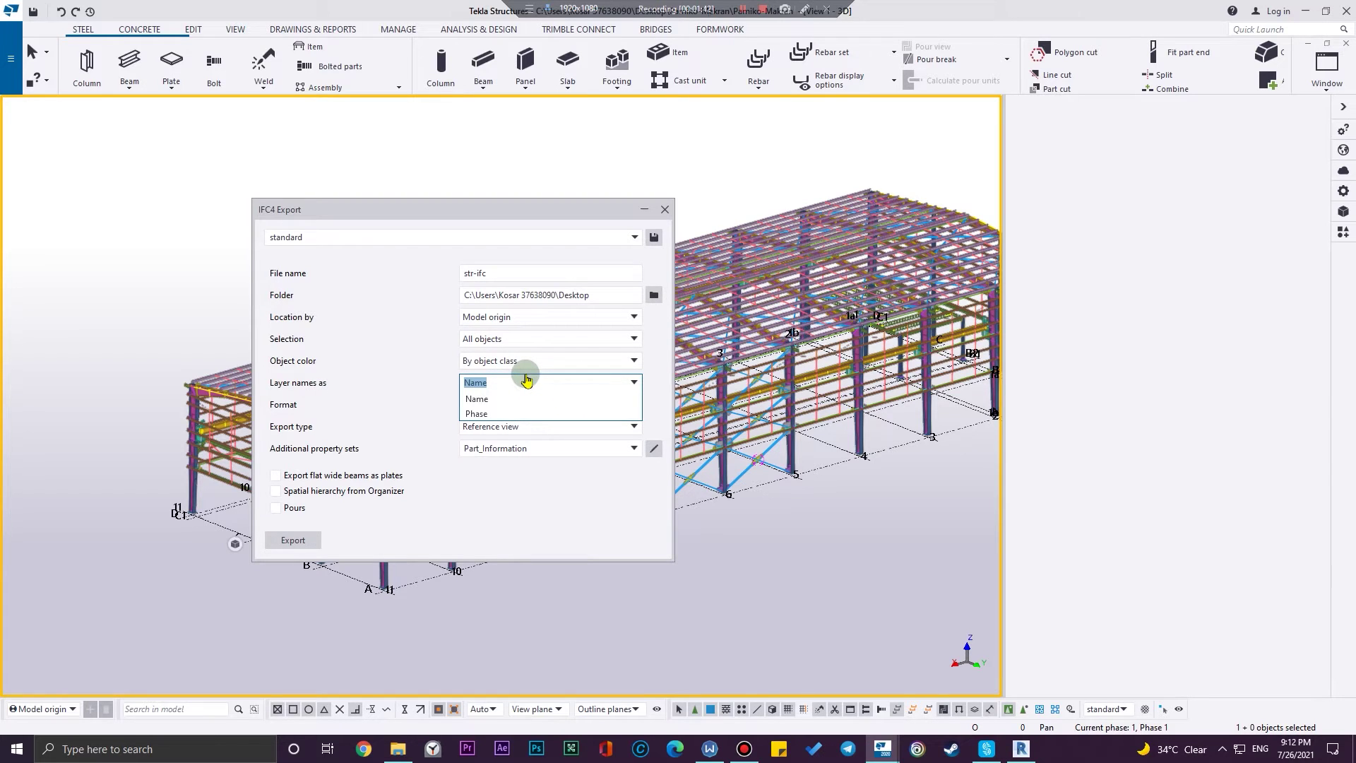
click(507, 400)
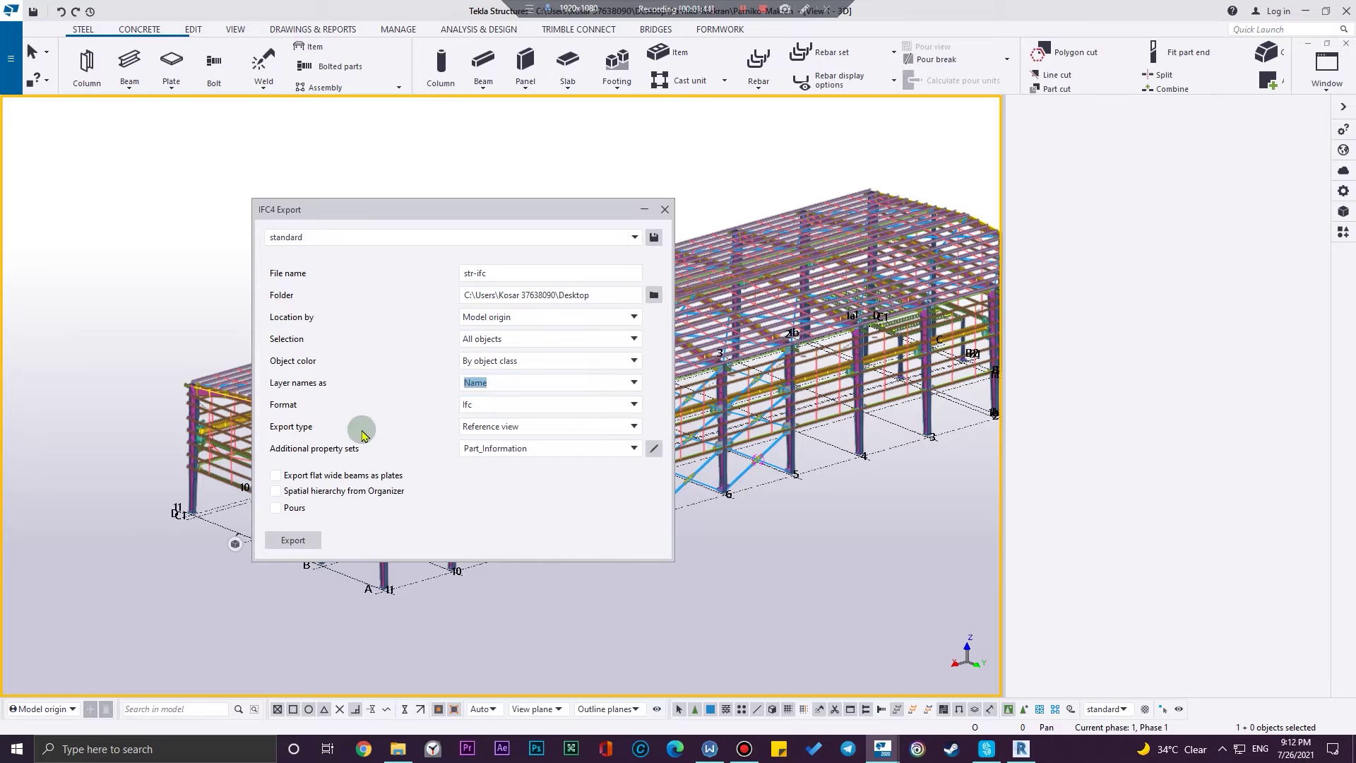
- Set the export format to Ifc and the export type to Reference view
click(536, 408)
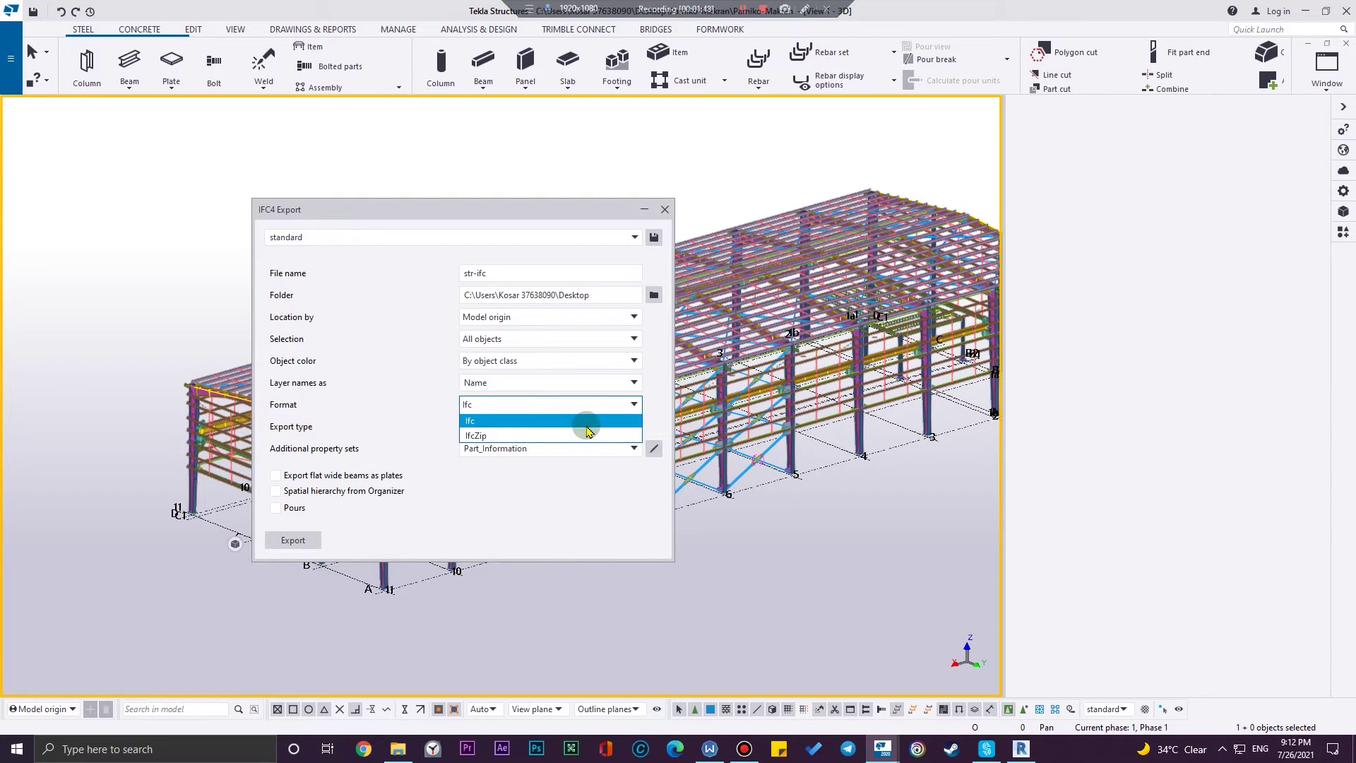
click(498, 428)
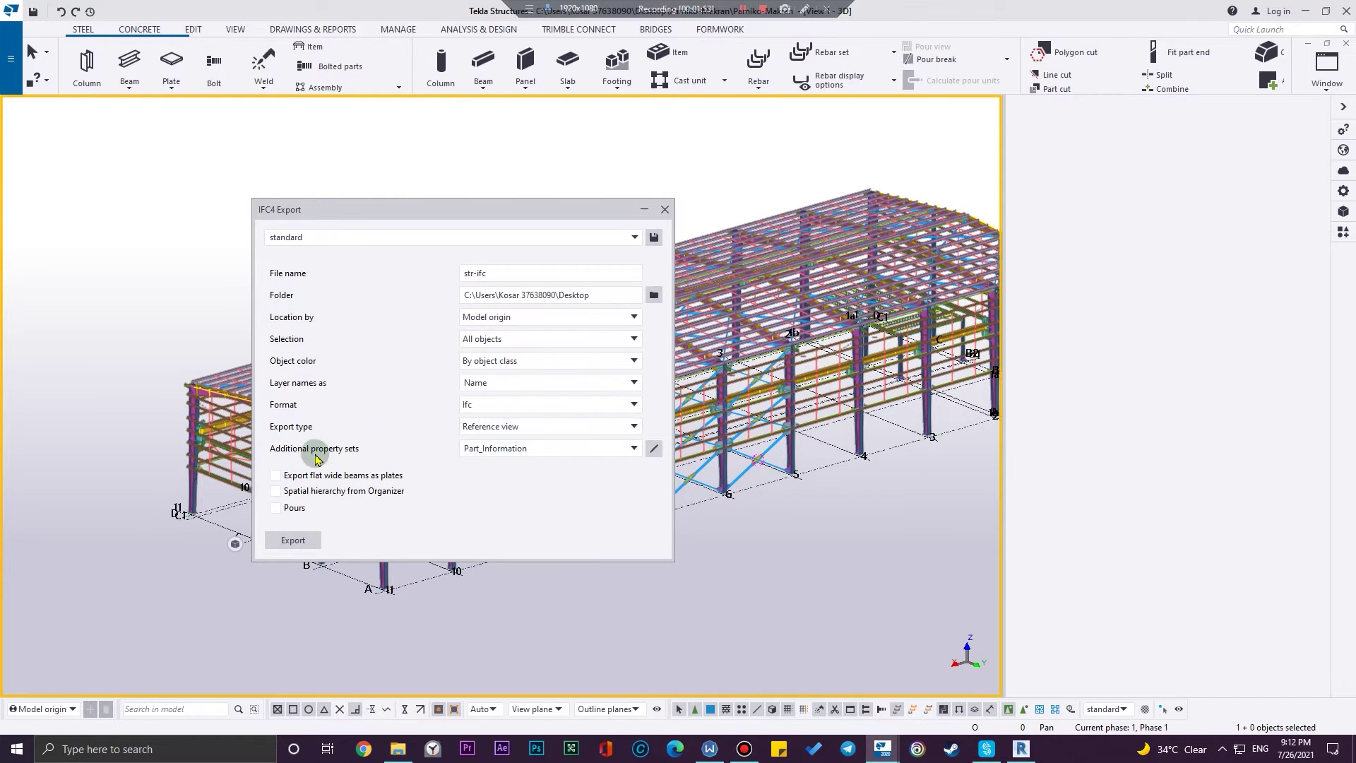
click(494, 427)
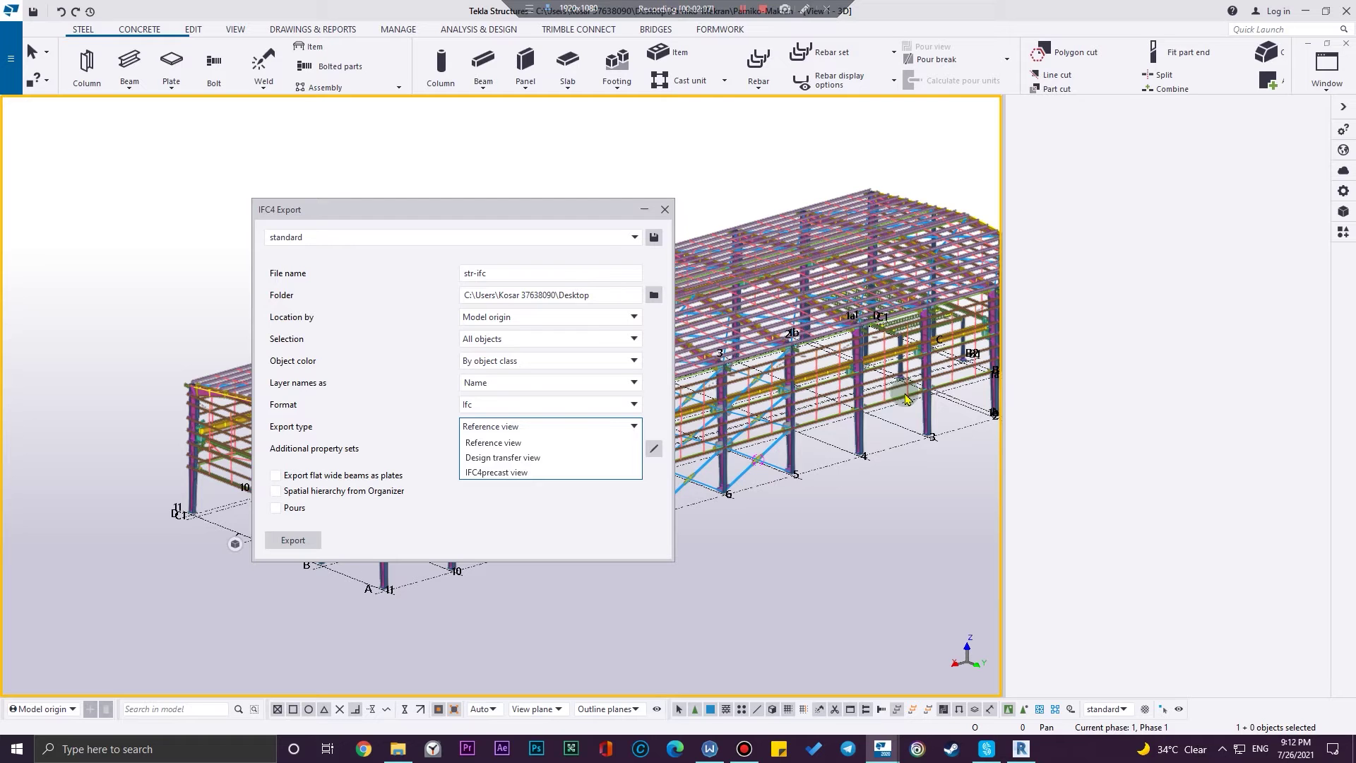
click(530, 442)
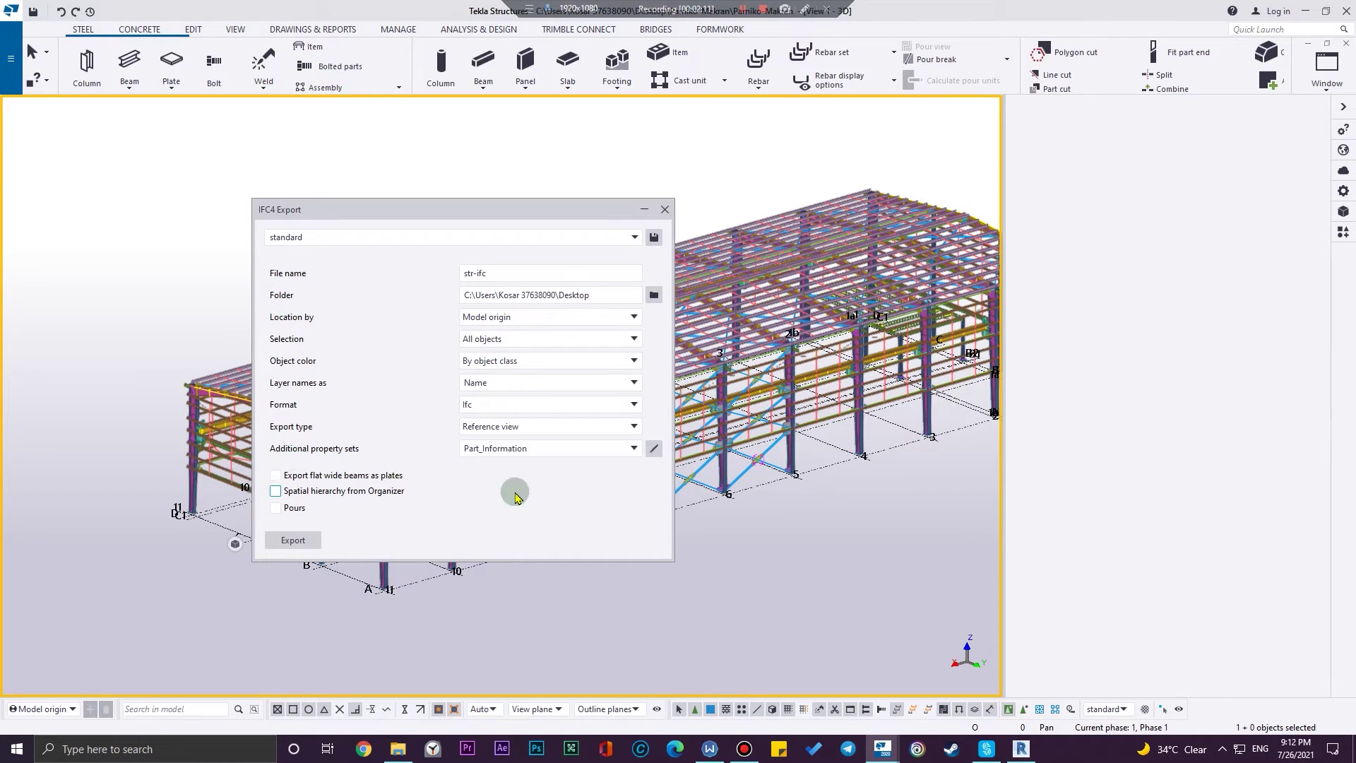
- Keep Part_Information as the additional property set and export the model to the IFC file
click(536, 455)
click(569, 448)
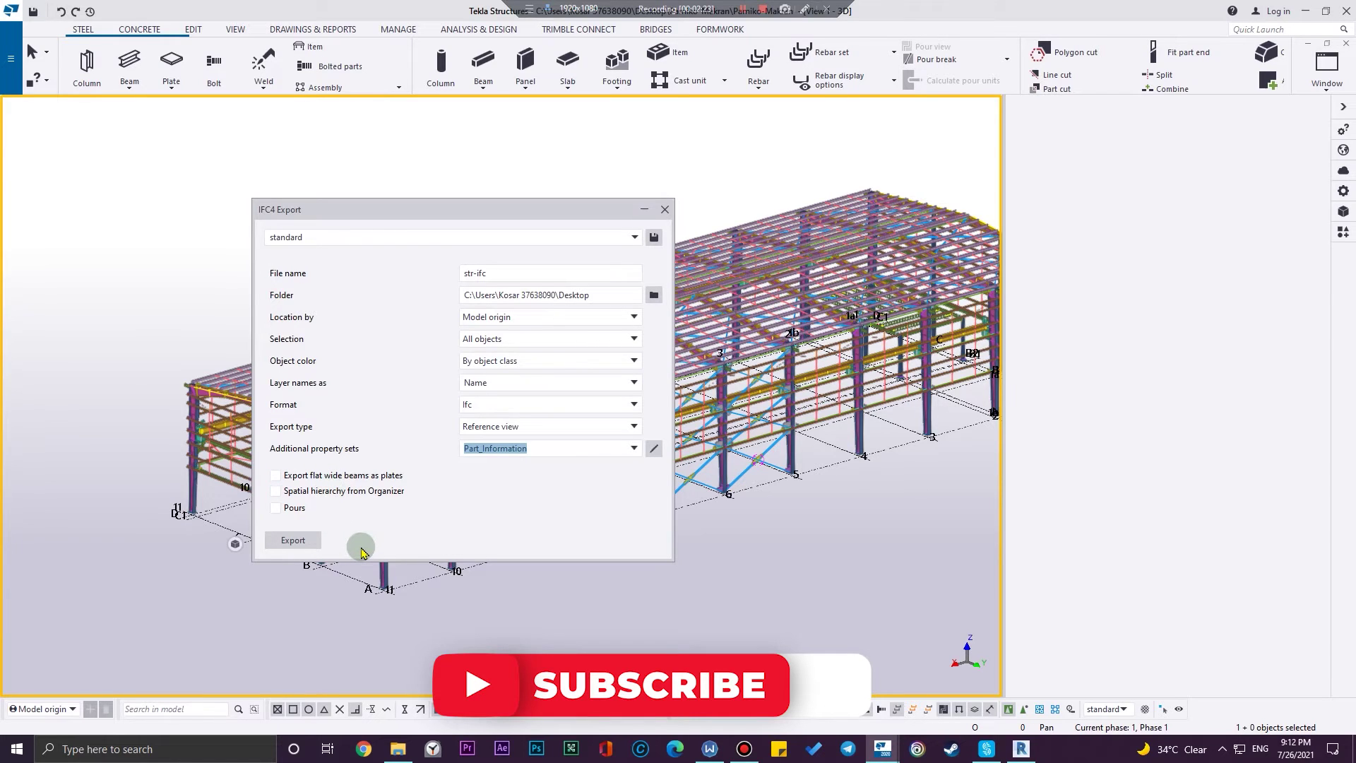
click(309, 549)
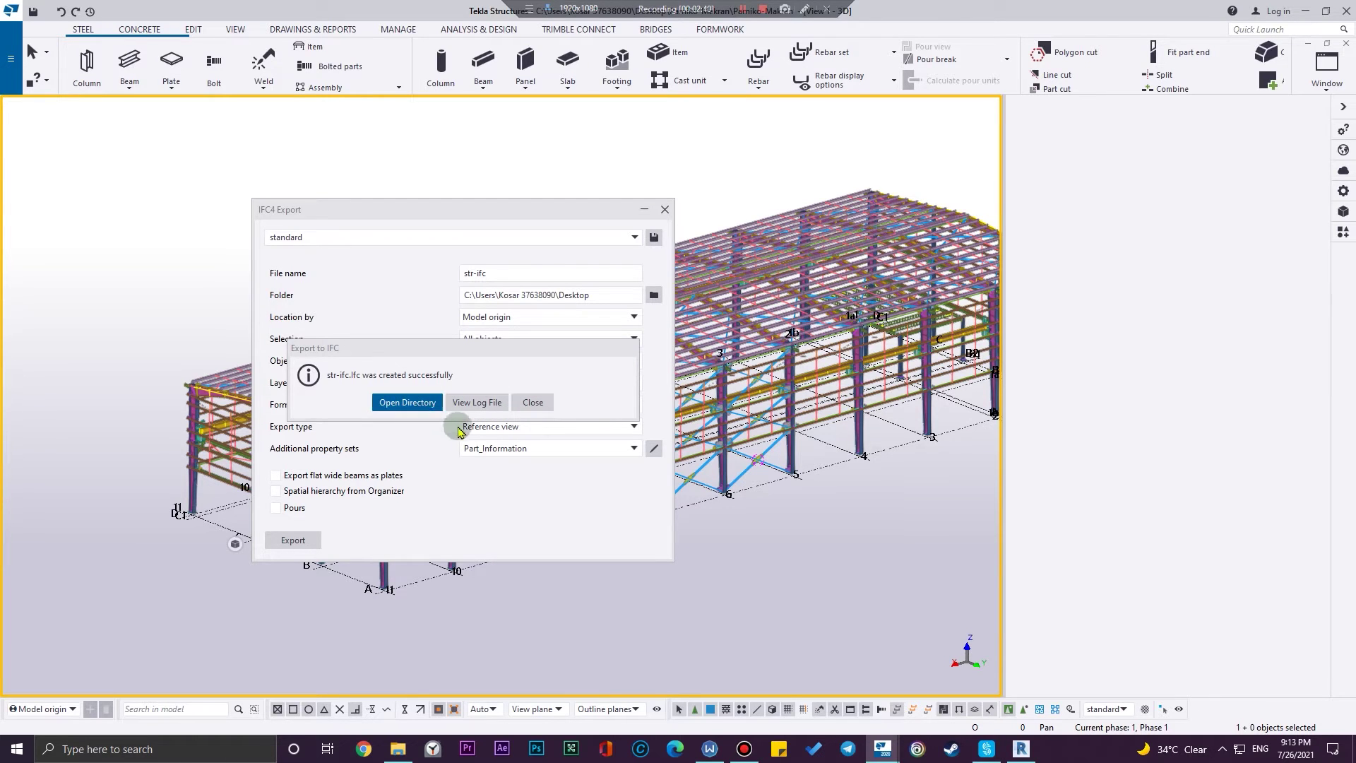
- Open the export log in Microsoft Edge, examine its entity table and log messages, and return to Tekla Structures
click(533, 402)
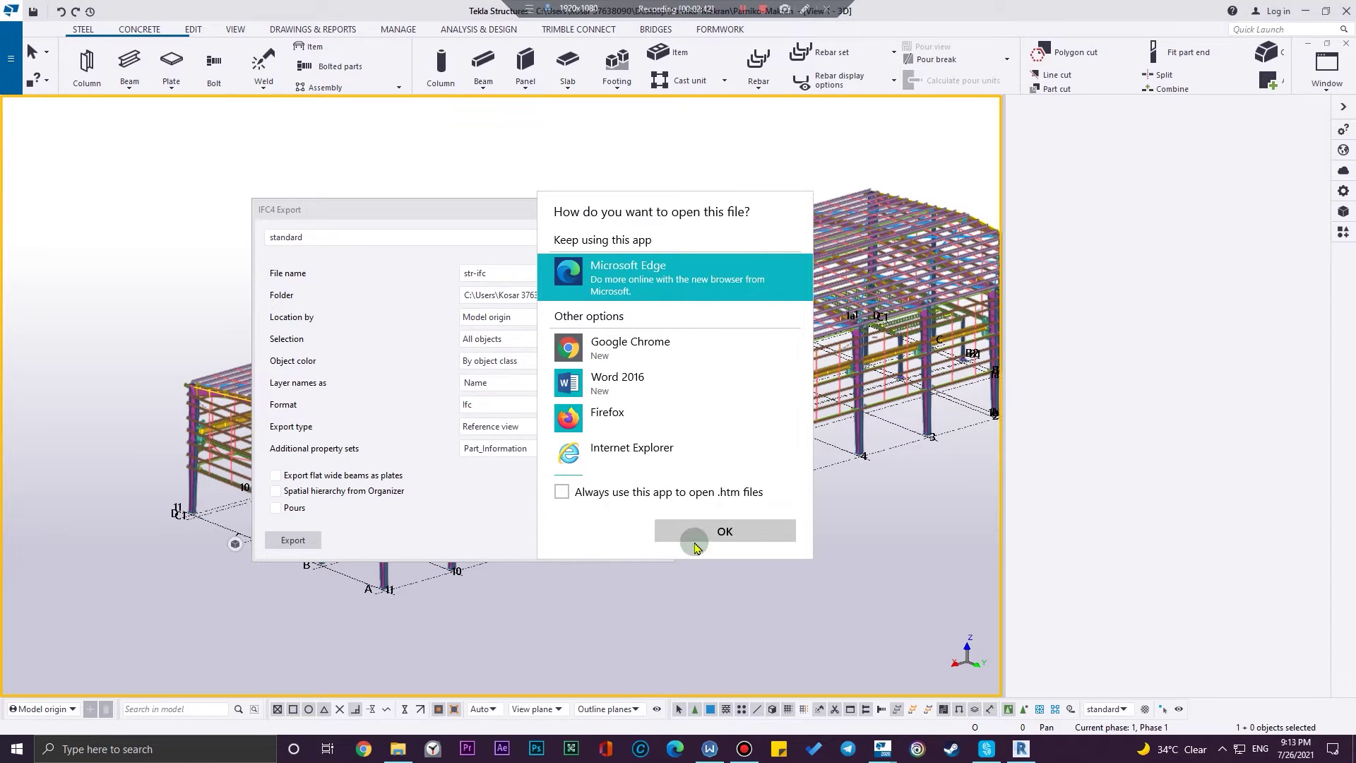
click(700, 530)
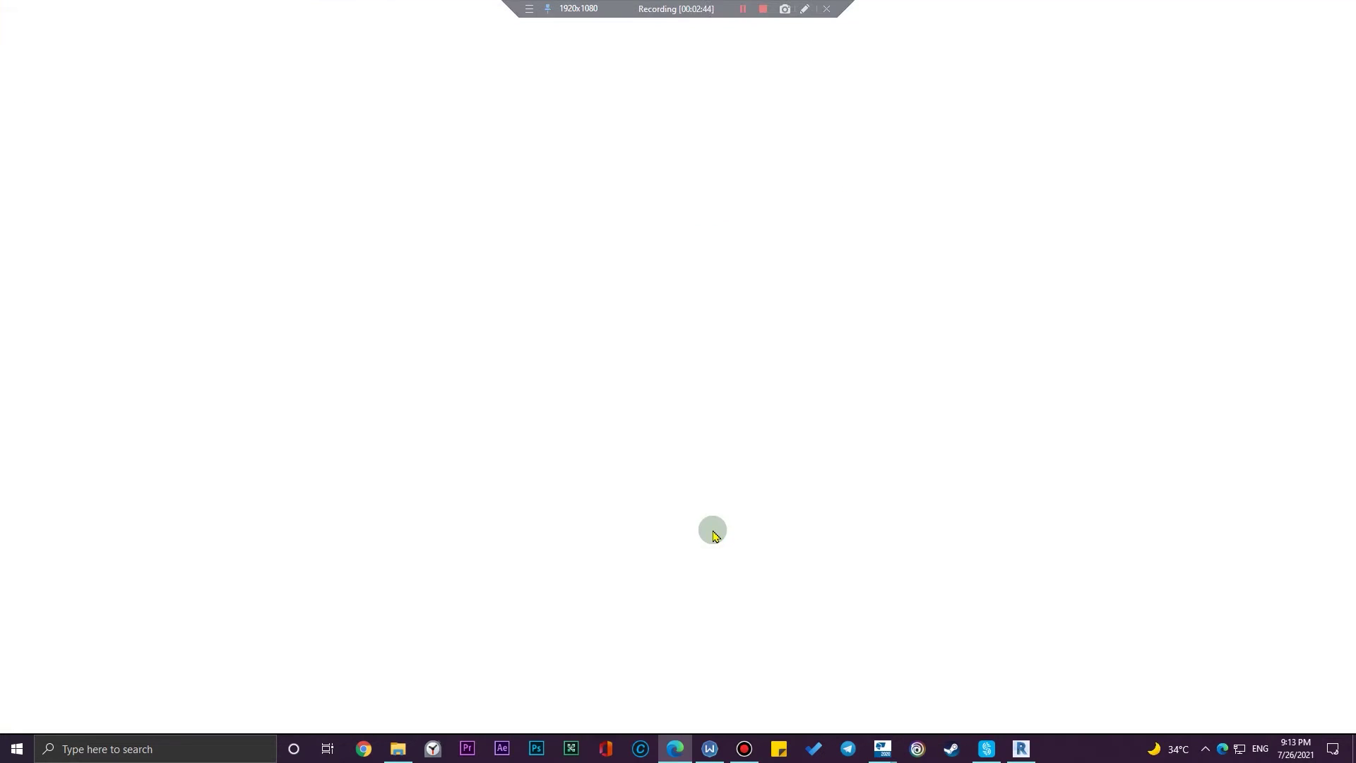
scroll(336, 396, down, 1)
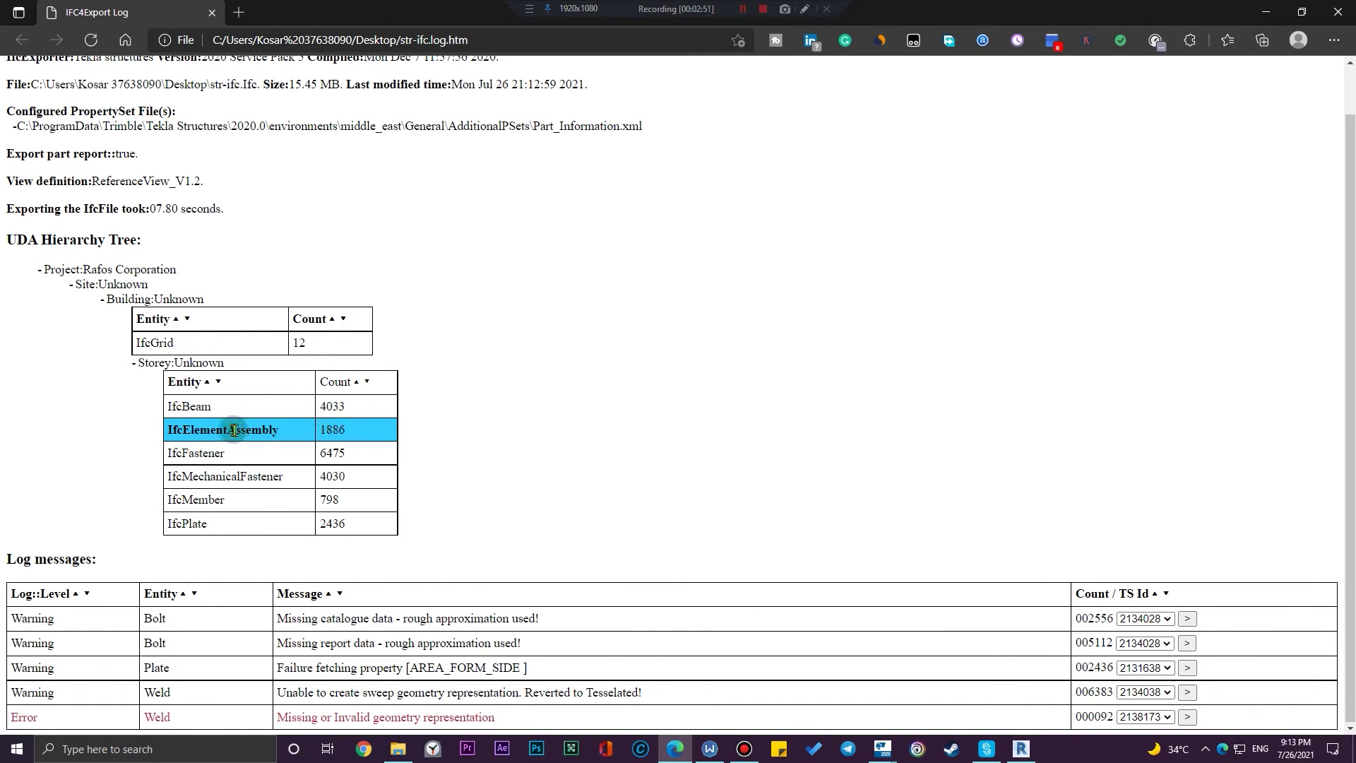
click(882, 749)
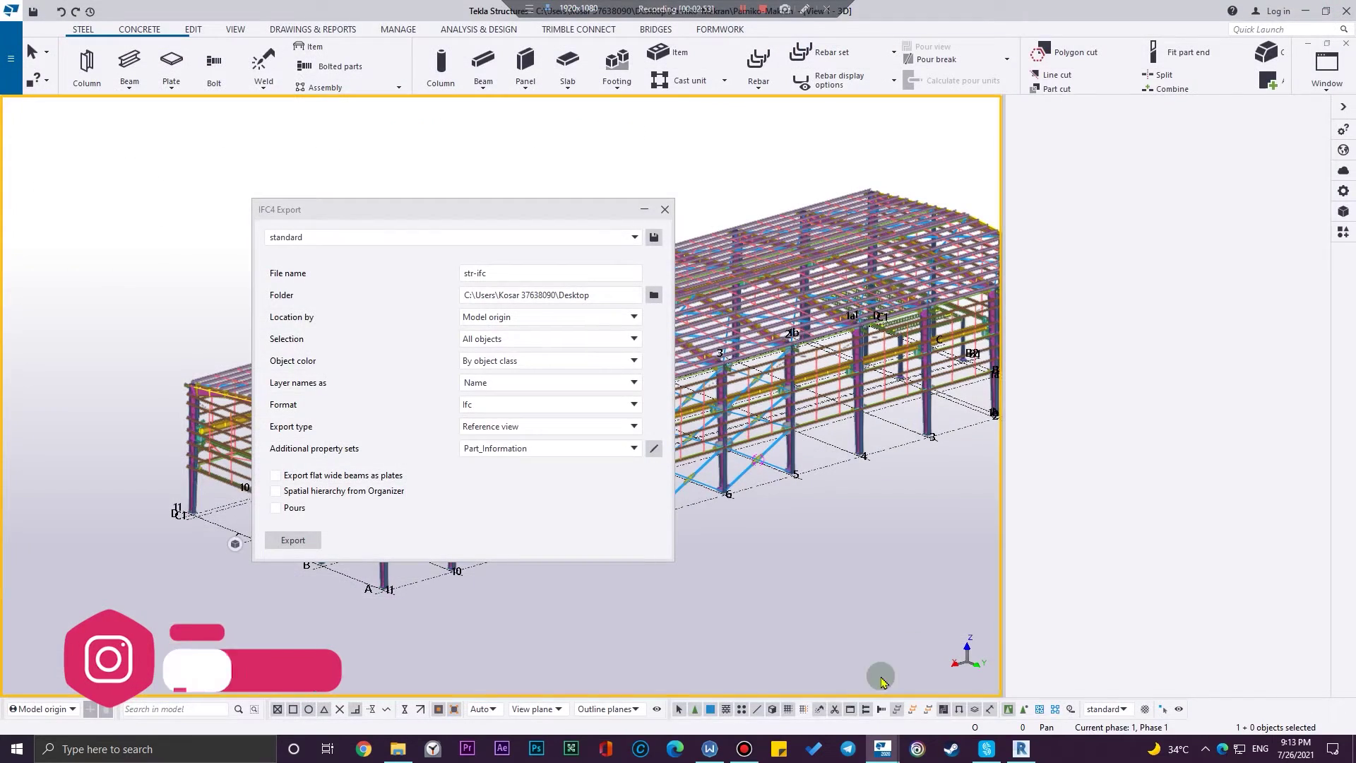
- Close the IFC4 export settings, switch to Revit and create a new project from the Metric-Architectural Template
click(665, 210)
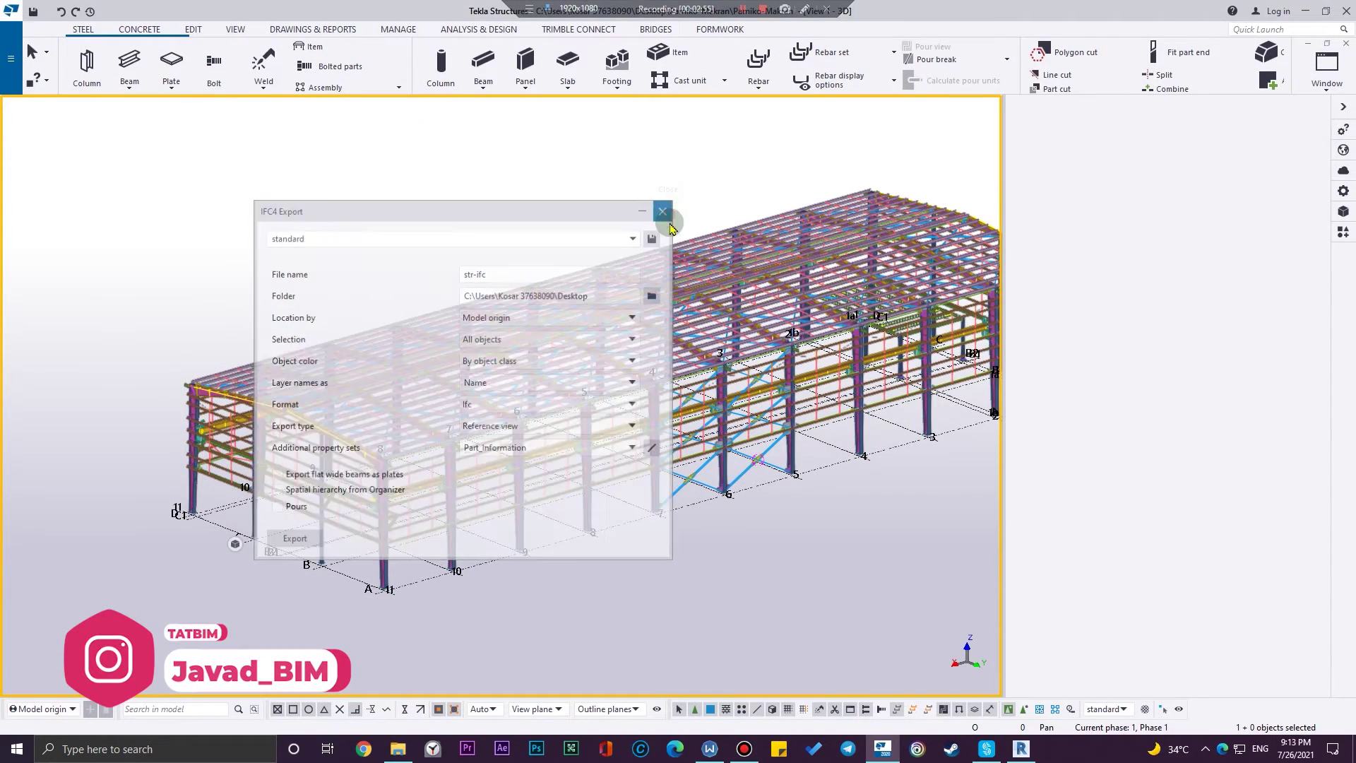
click(1021, 749)
scroll(109, 302, down, 4)
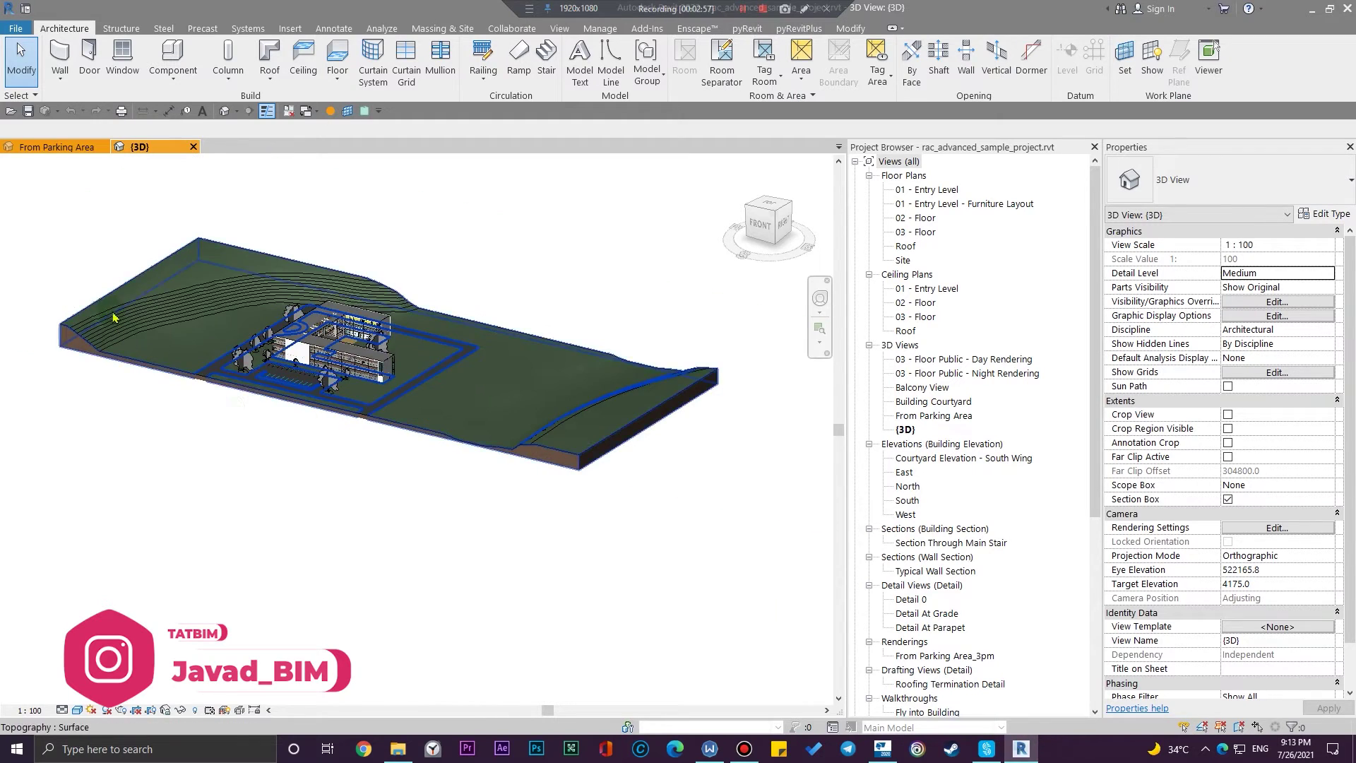
click(12, 30)
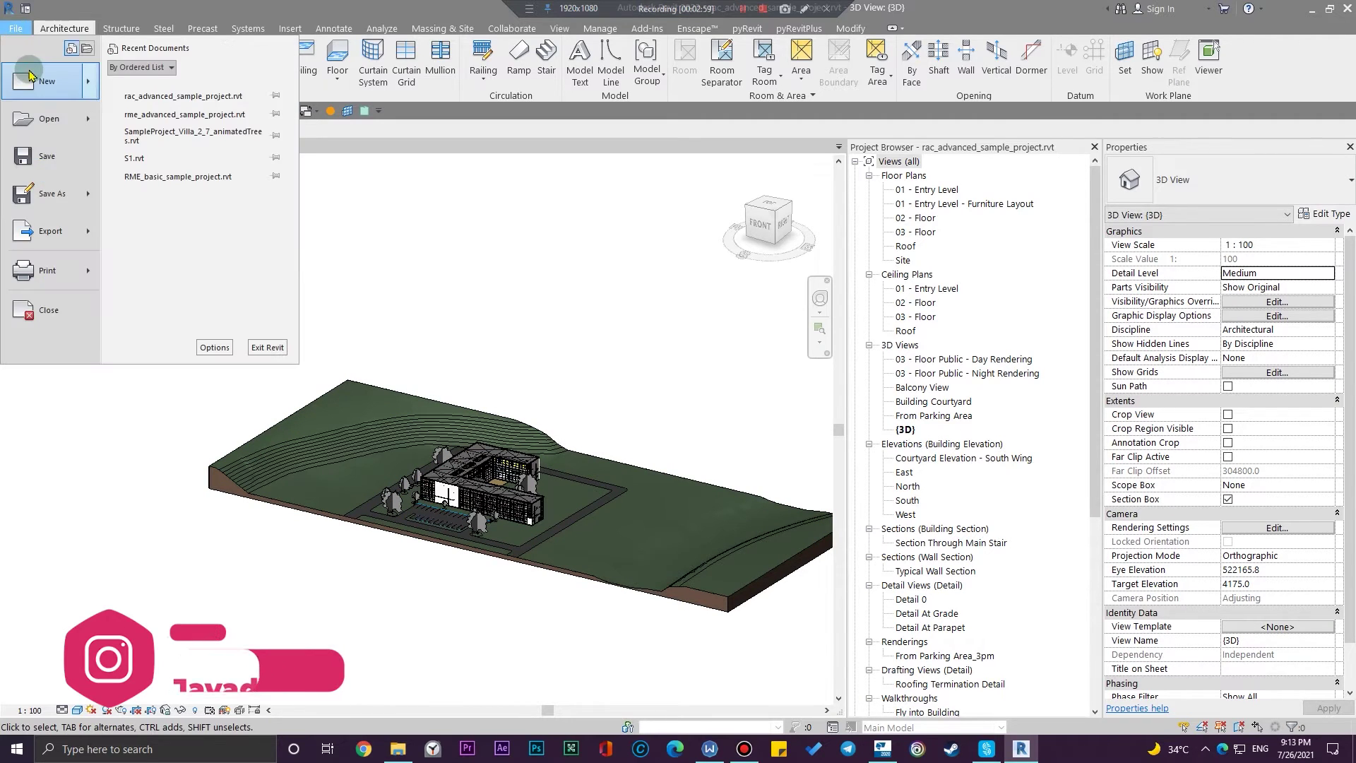
click(25, 63)
click(645, 344)
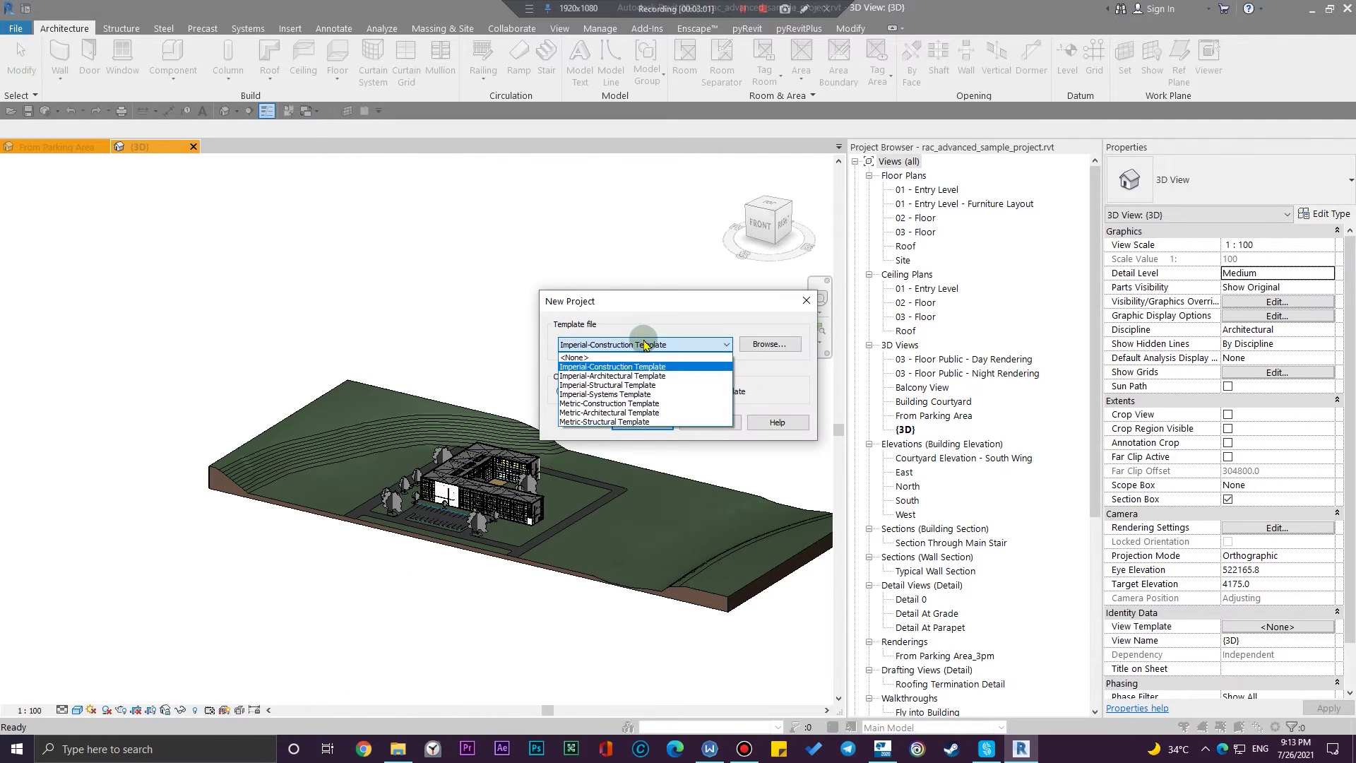
click(611, 413)
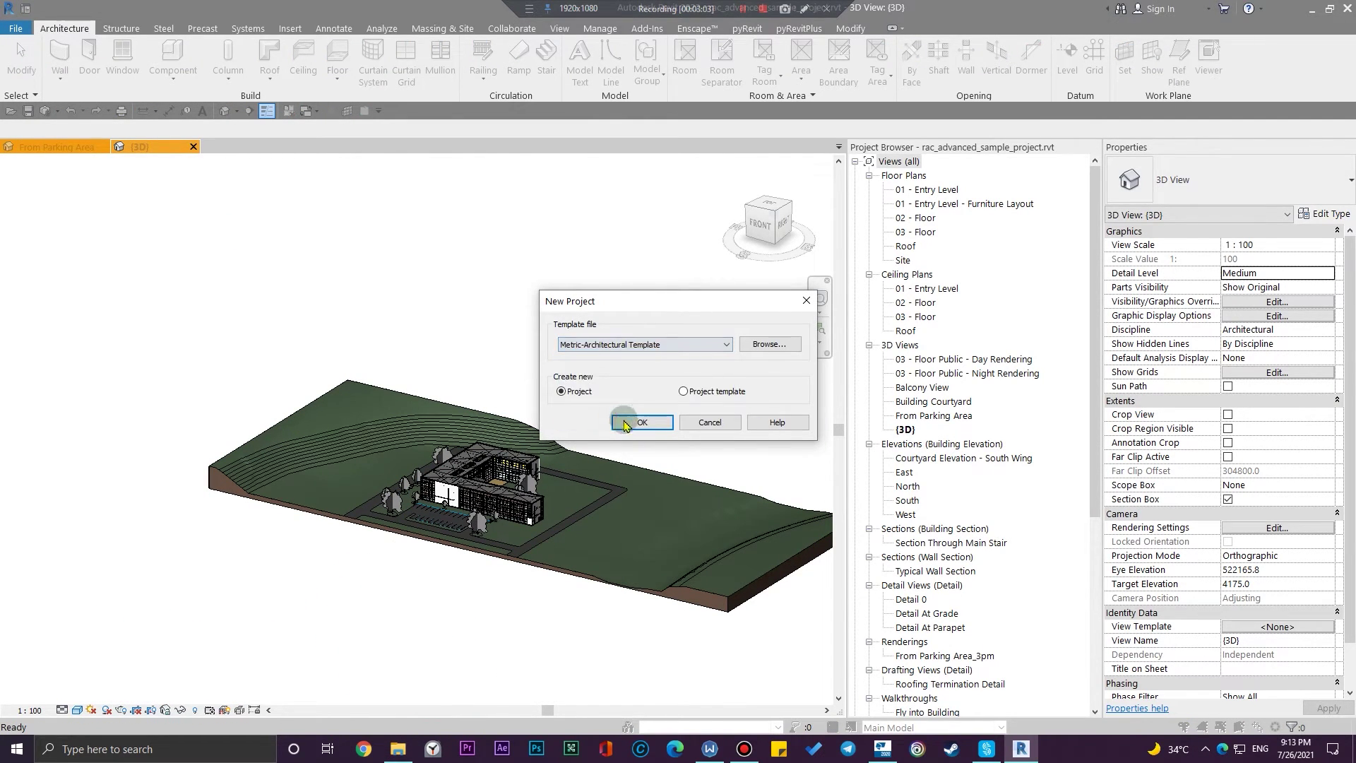
click(638, 422)
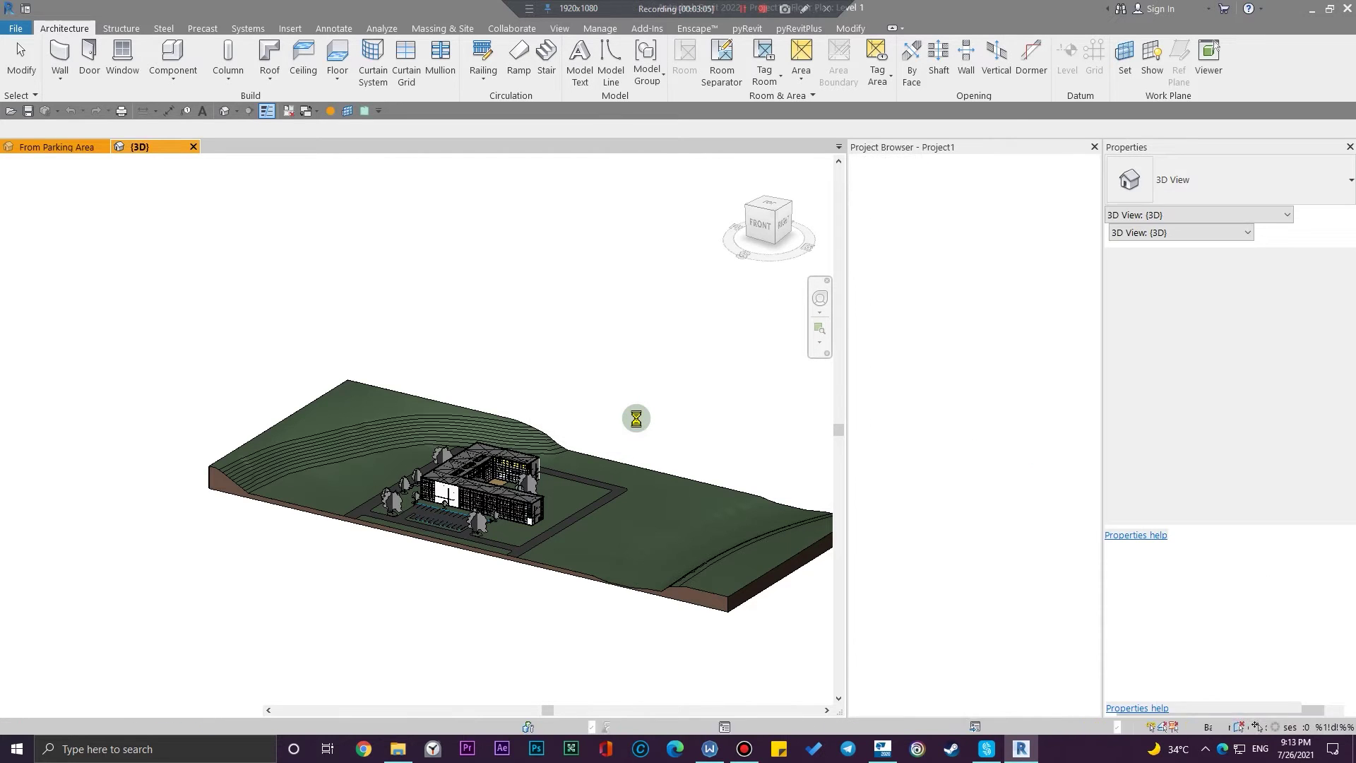
- Open the default 3D view of the new project and link the str-ifc.ifc file from the Desktop
click(227, 113)
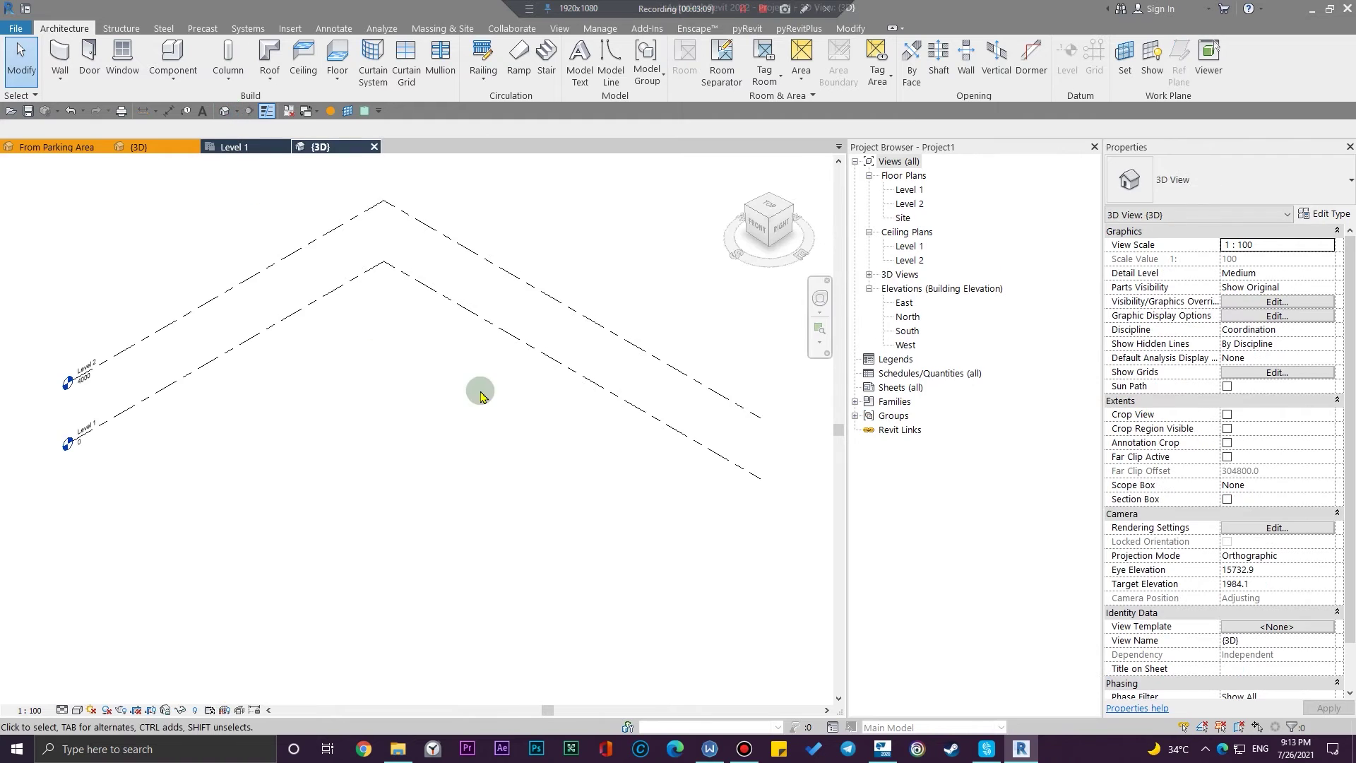
middle_drag(581, 444, 461, 421)
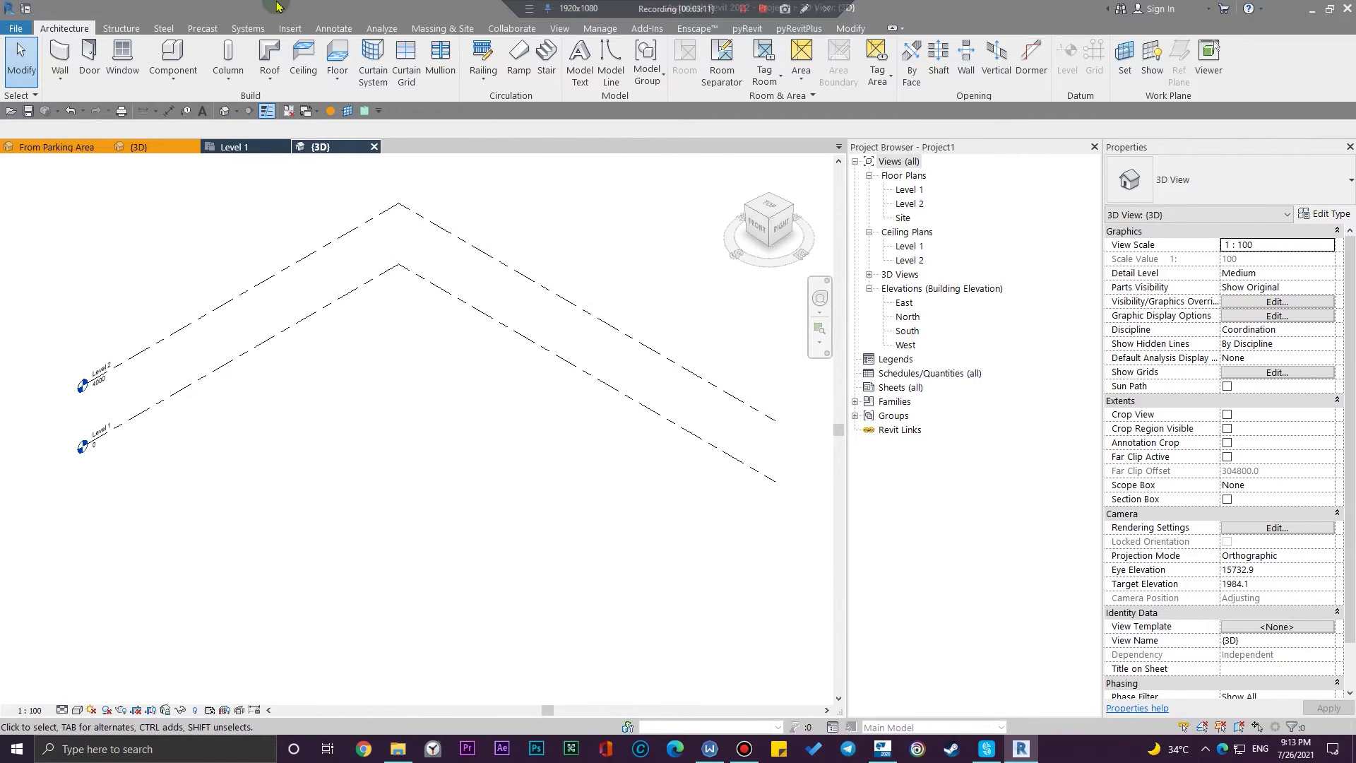
click(282, 27)
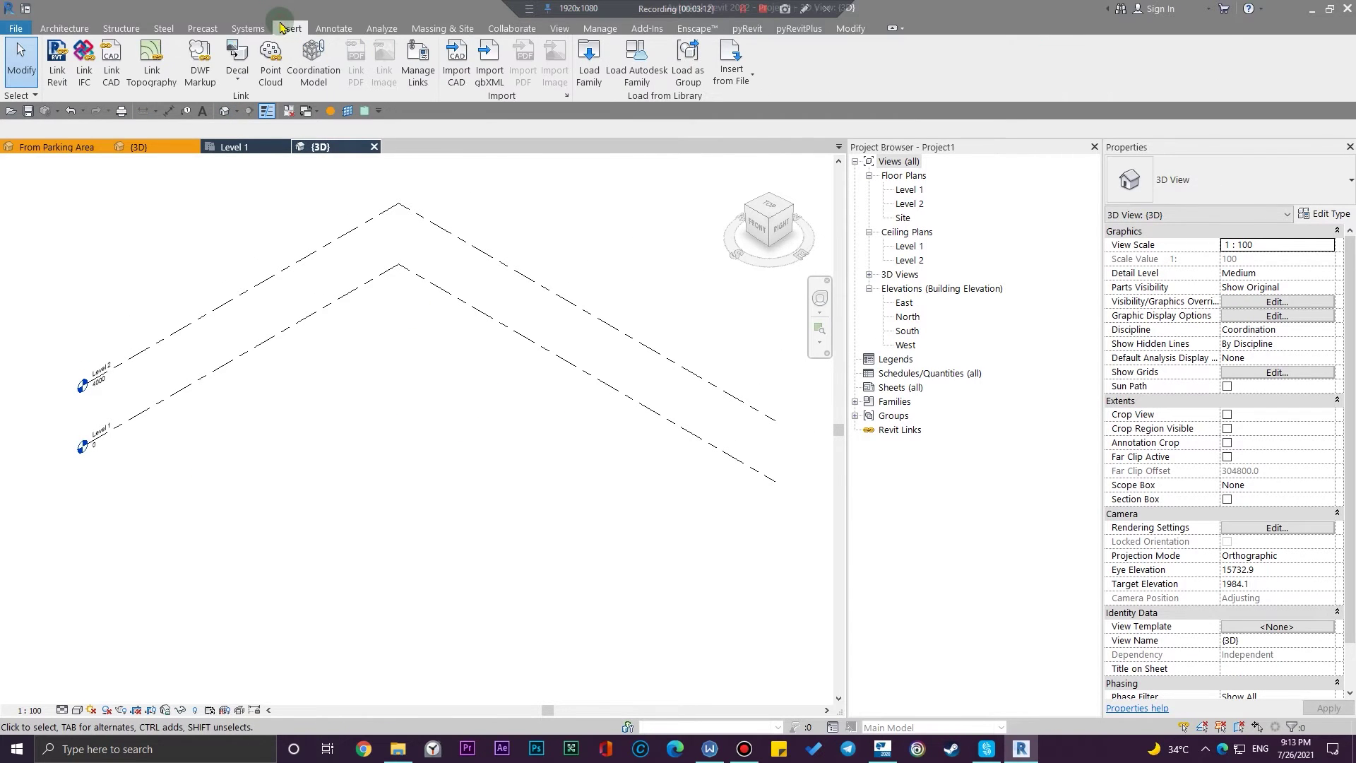
click(84, 65)
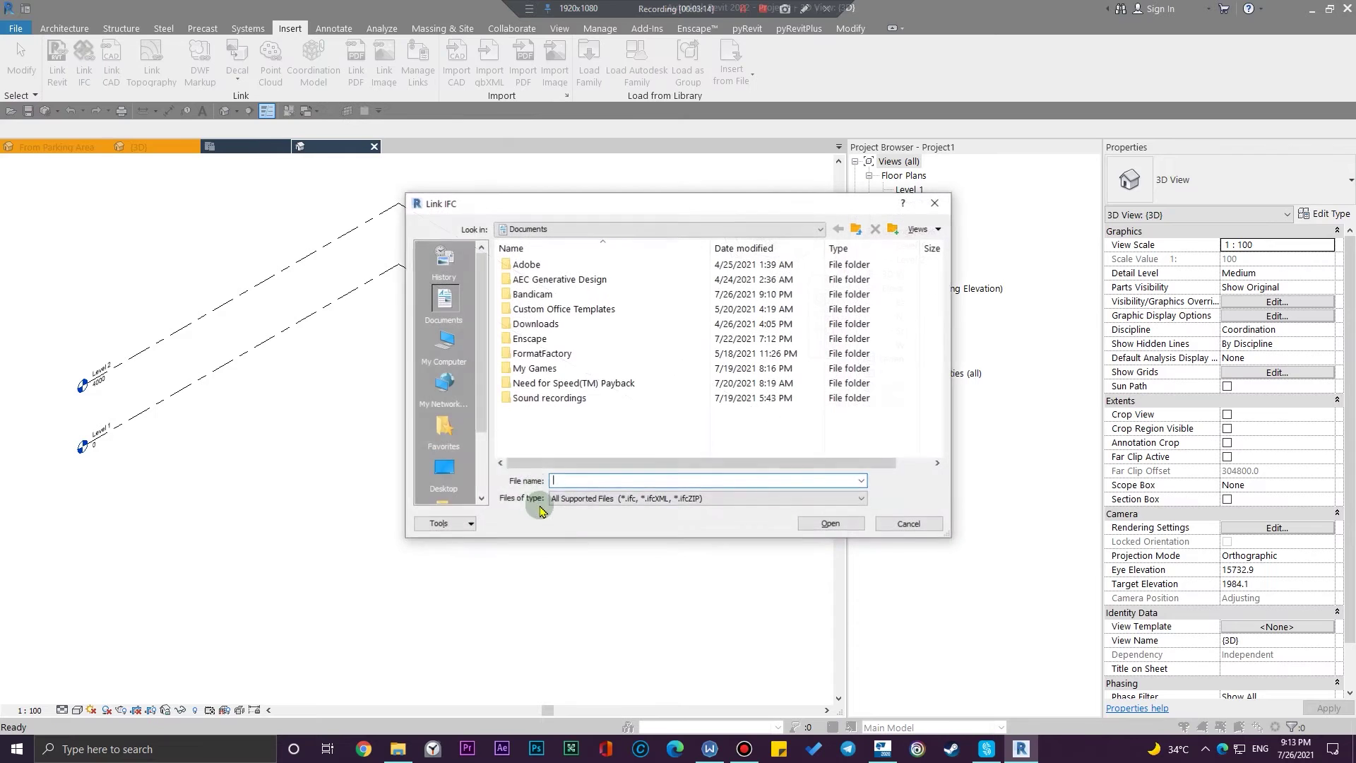
click(443, 470)
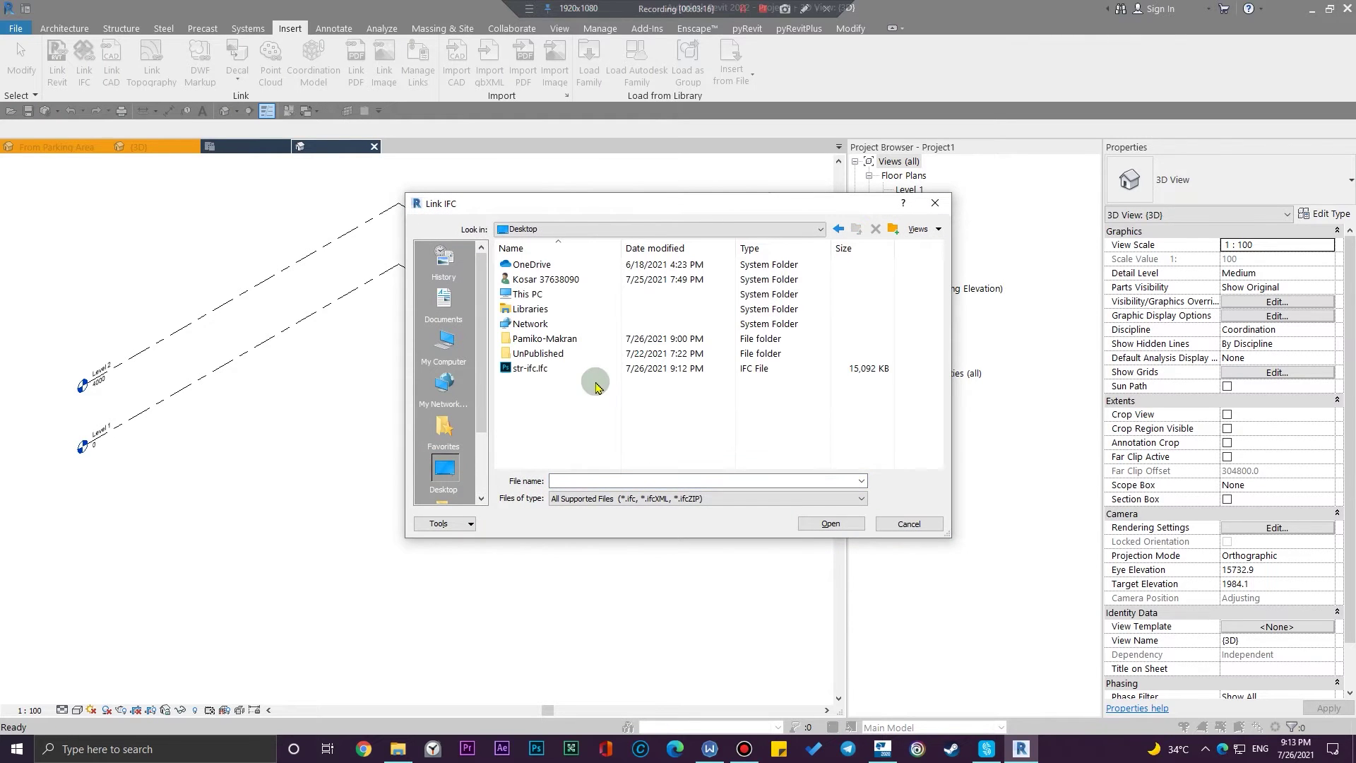
click(550, 368)
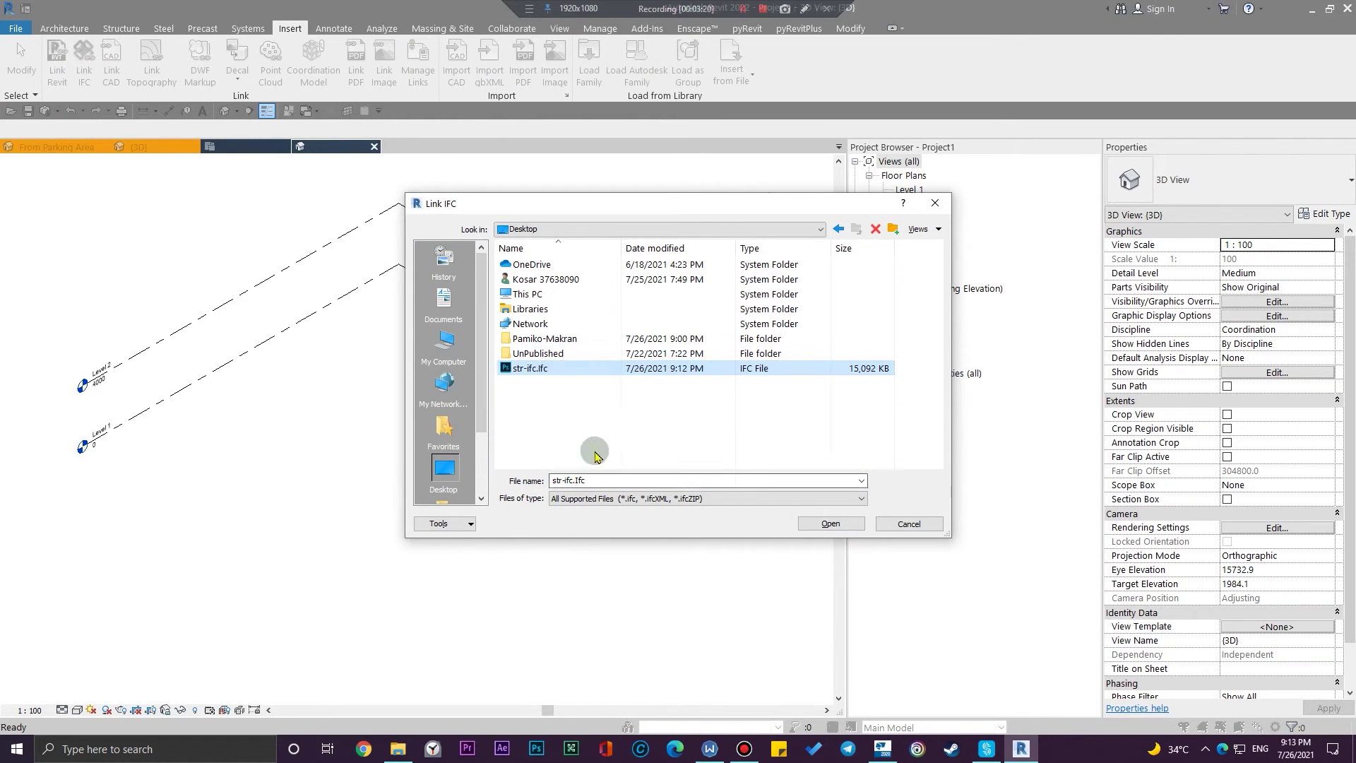
click(826, 523)
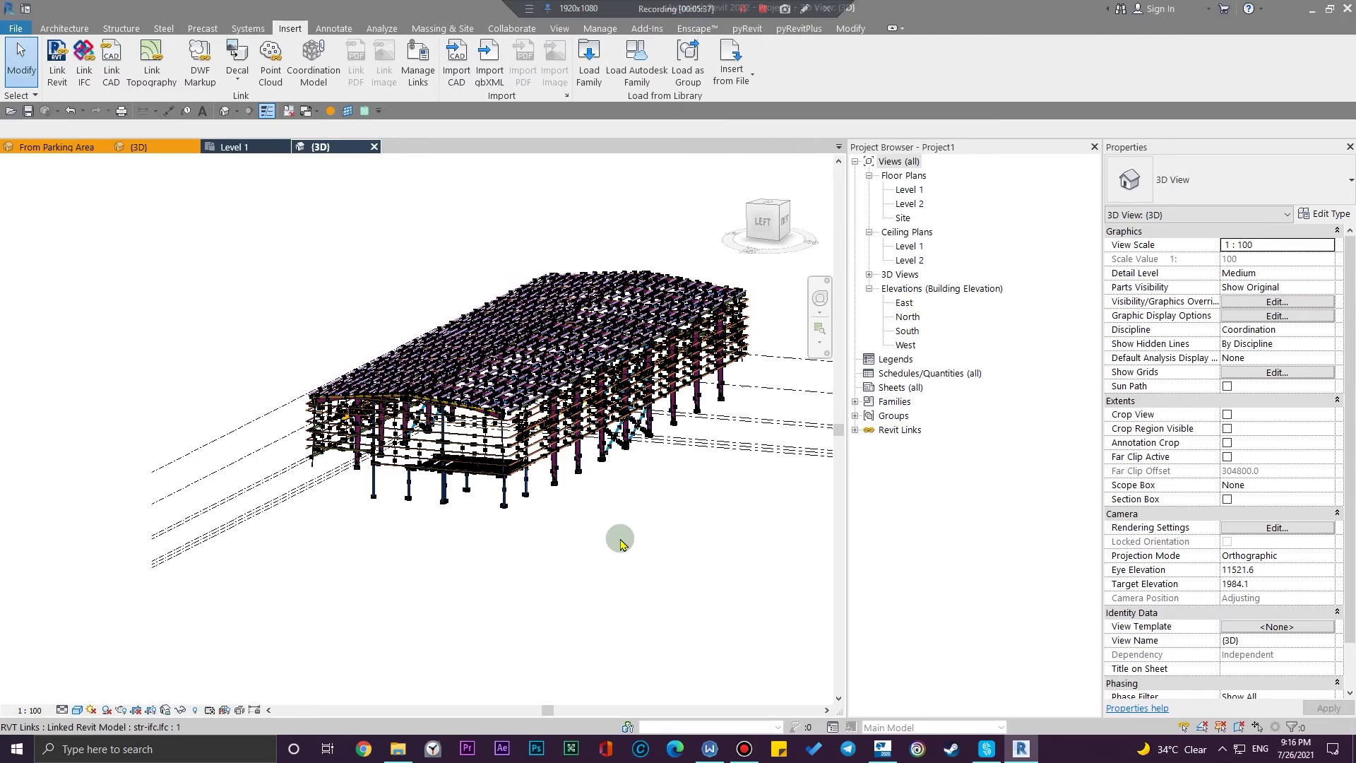
- Examine the mezzanine floor framing, columns and base plates of the linked steel building up close
click(620, 543)
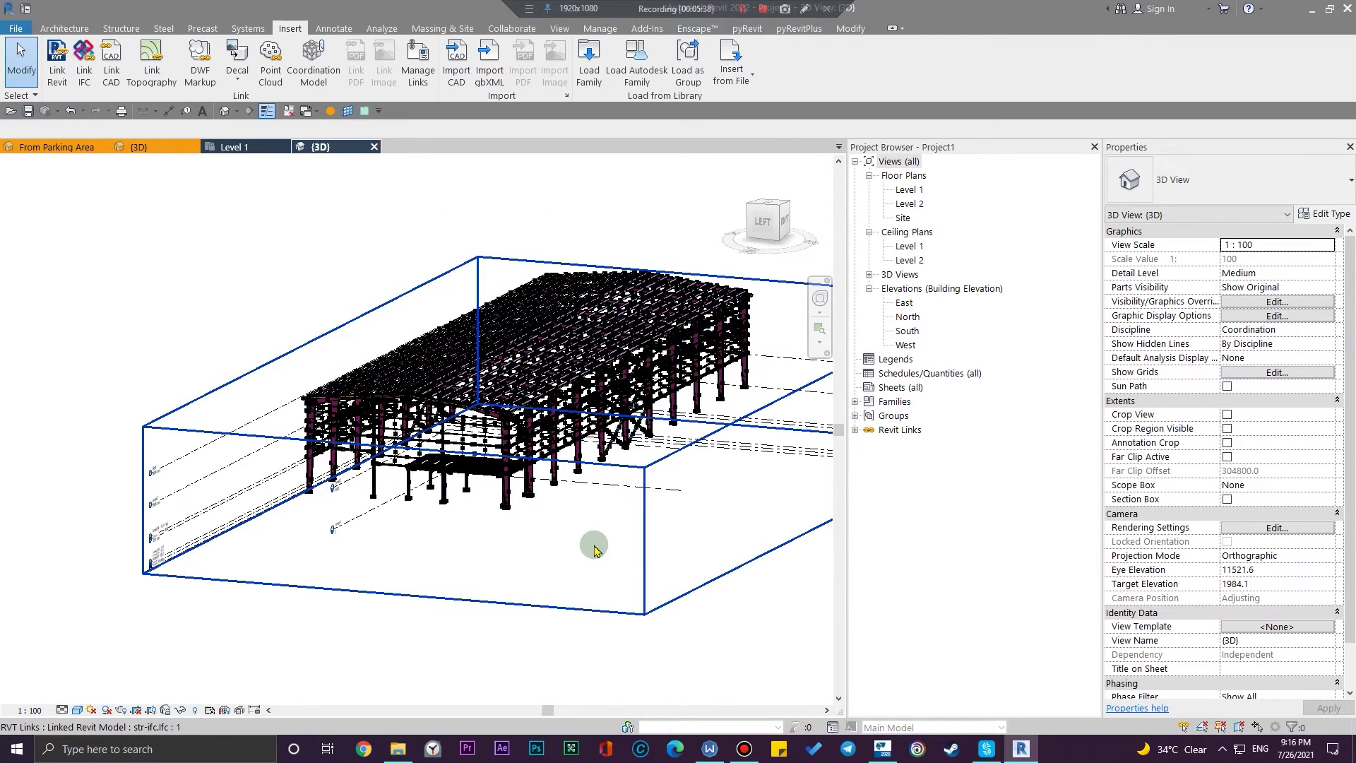
scroll(593, 547, up, 5)
middle_drag(606, 509, 737, 440)
middle_drag(596, 609, 163, 597)
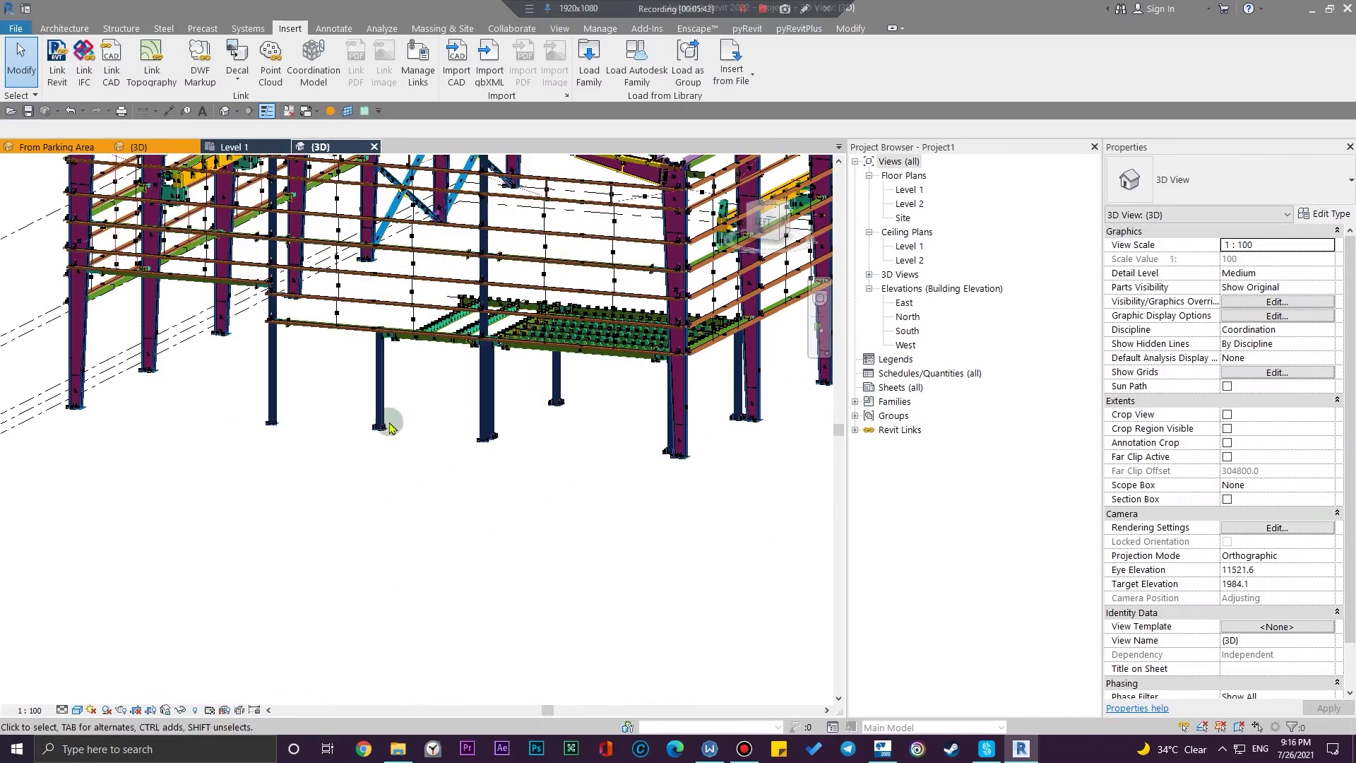
middle_drag(545, 454, 493, 581)
scroll(504, 568, up, 5)
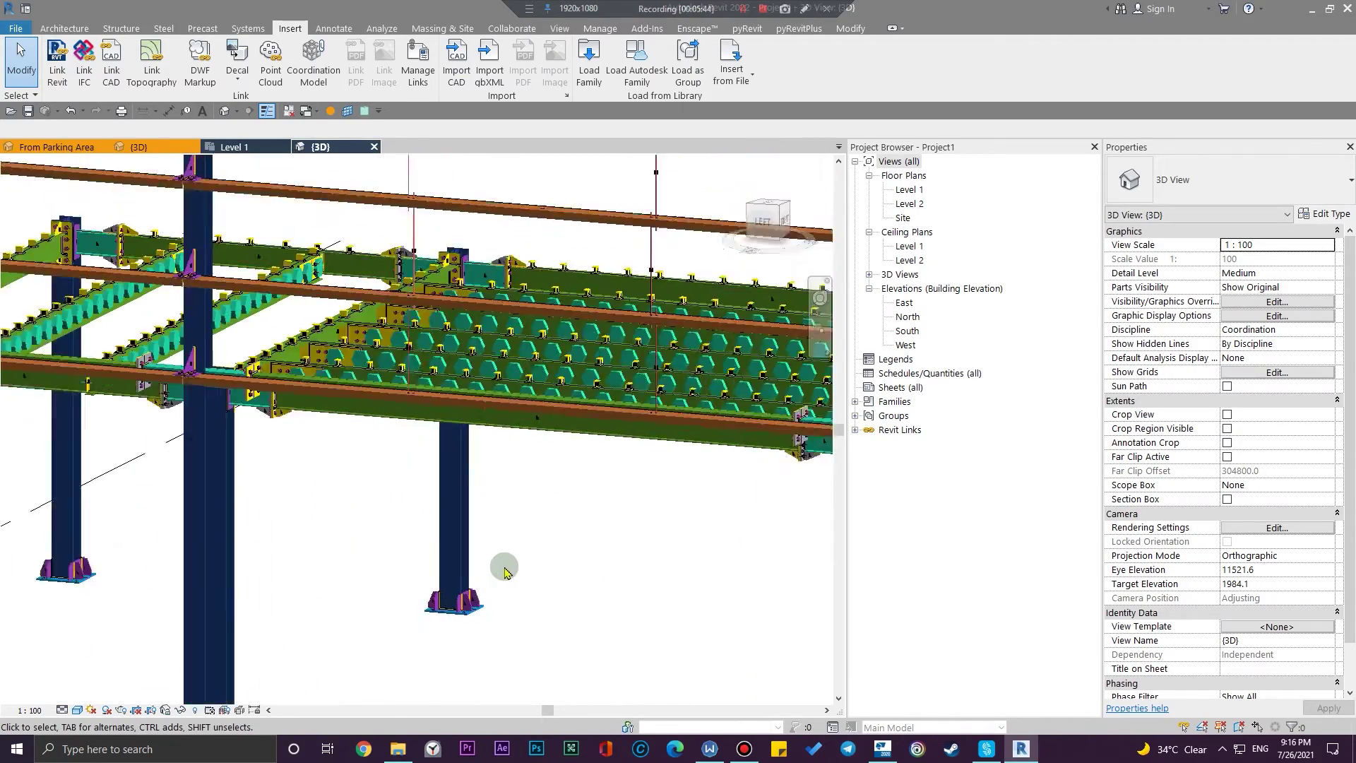
scroll(566, 487, down, 6)
middle_drag(603, 565, 553, 634)
- Examine the roof purlins, wall bracing connections and both long sides of the linked steel building
scroll(547, 631, down, 2)
shift+middle_drag(654, 633, 548, 630)
middle_drag(675, 530, 842, 297)
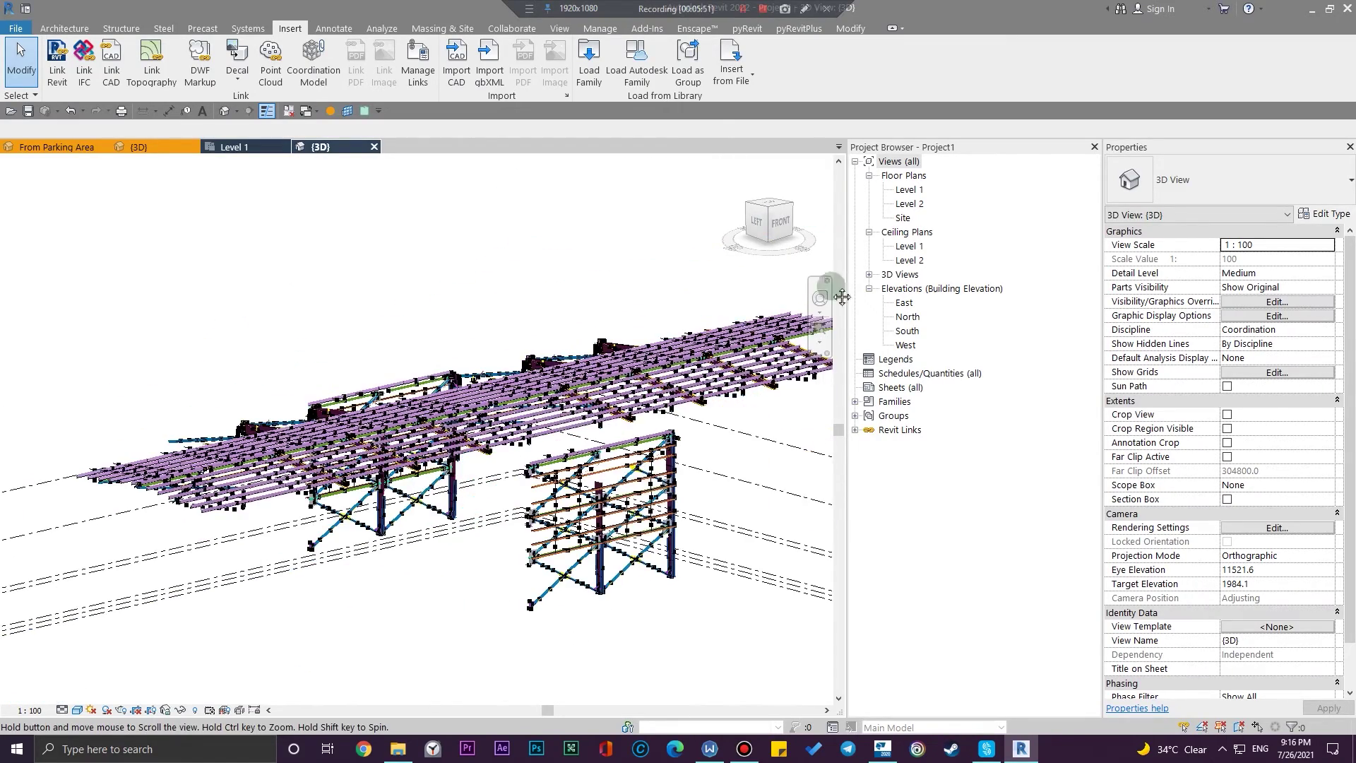
scroll(694, 319, up, 8)
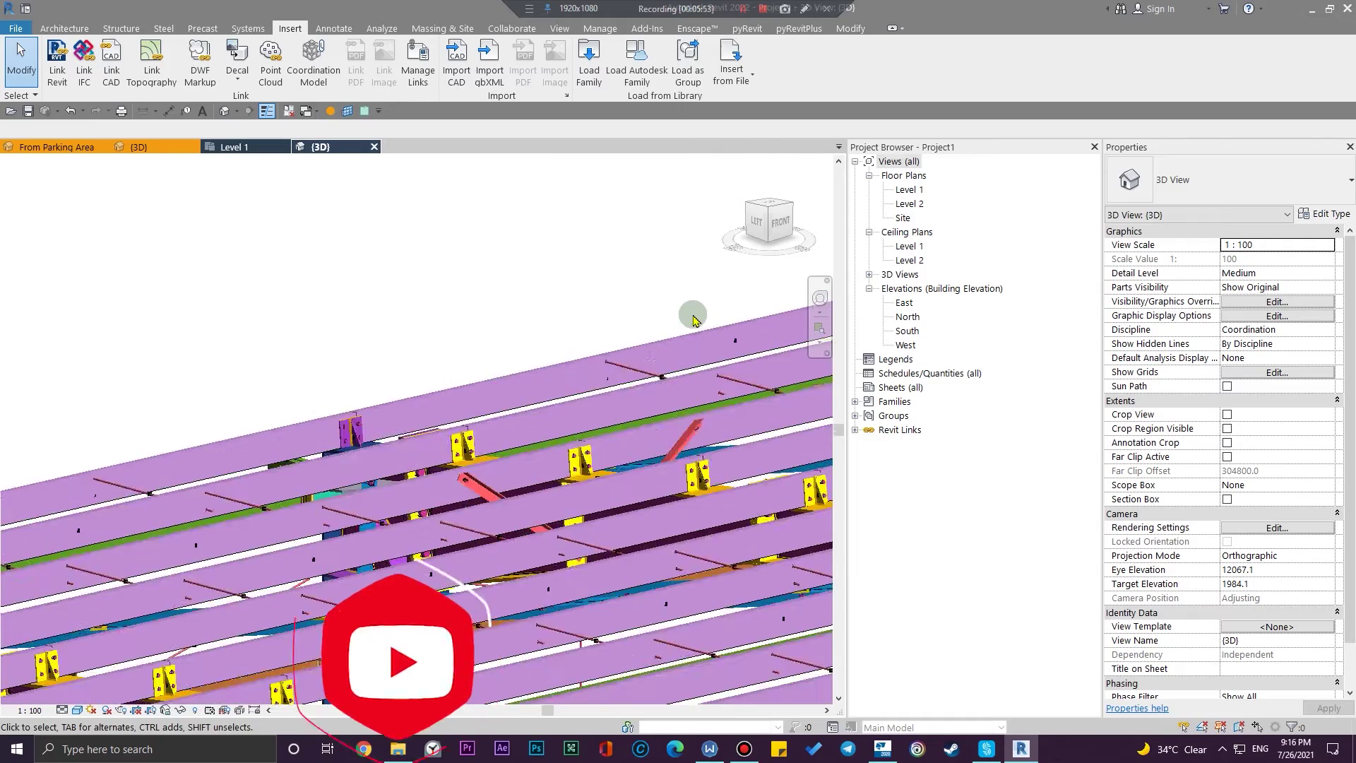
scroll(518, 599, down, 8)
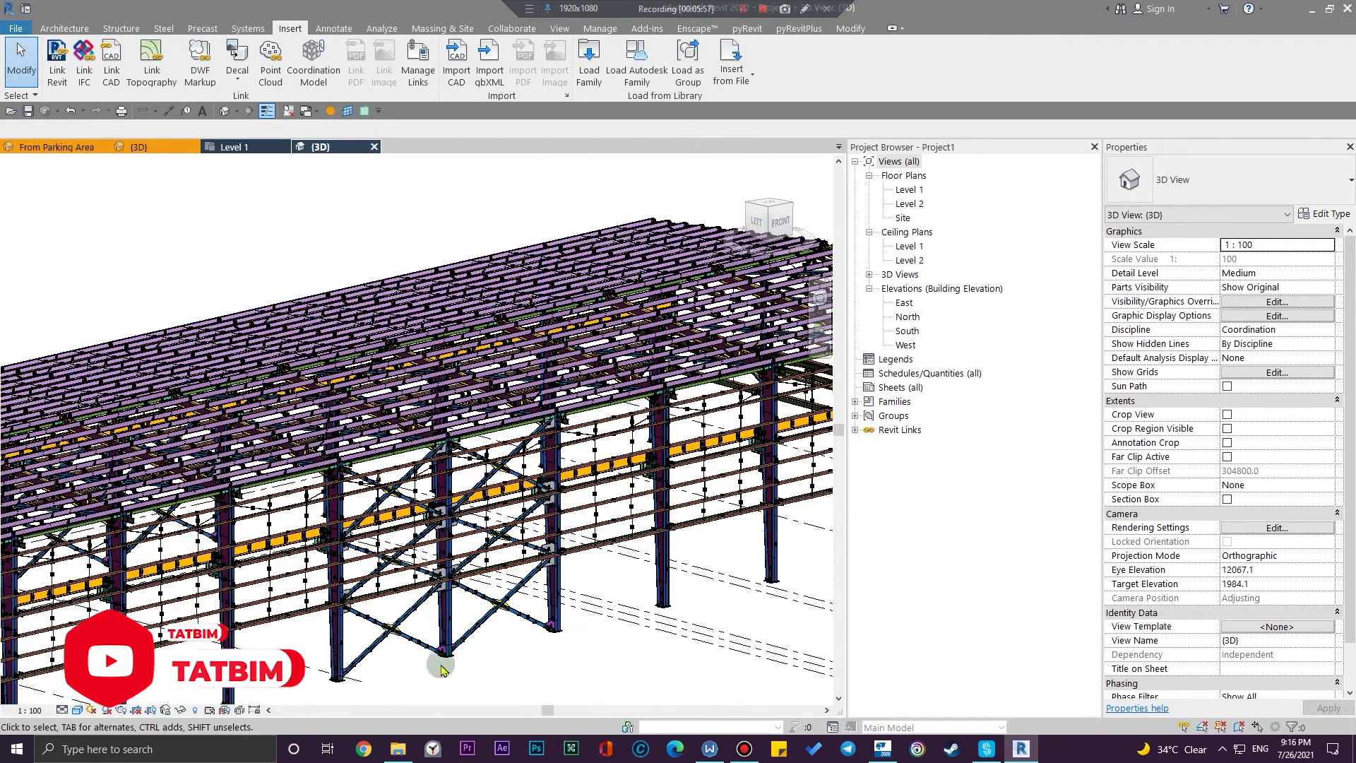
middle_drag(430, 666, 484, 559)
scroll(482, 541, up, 6)
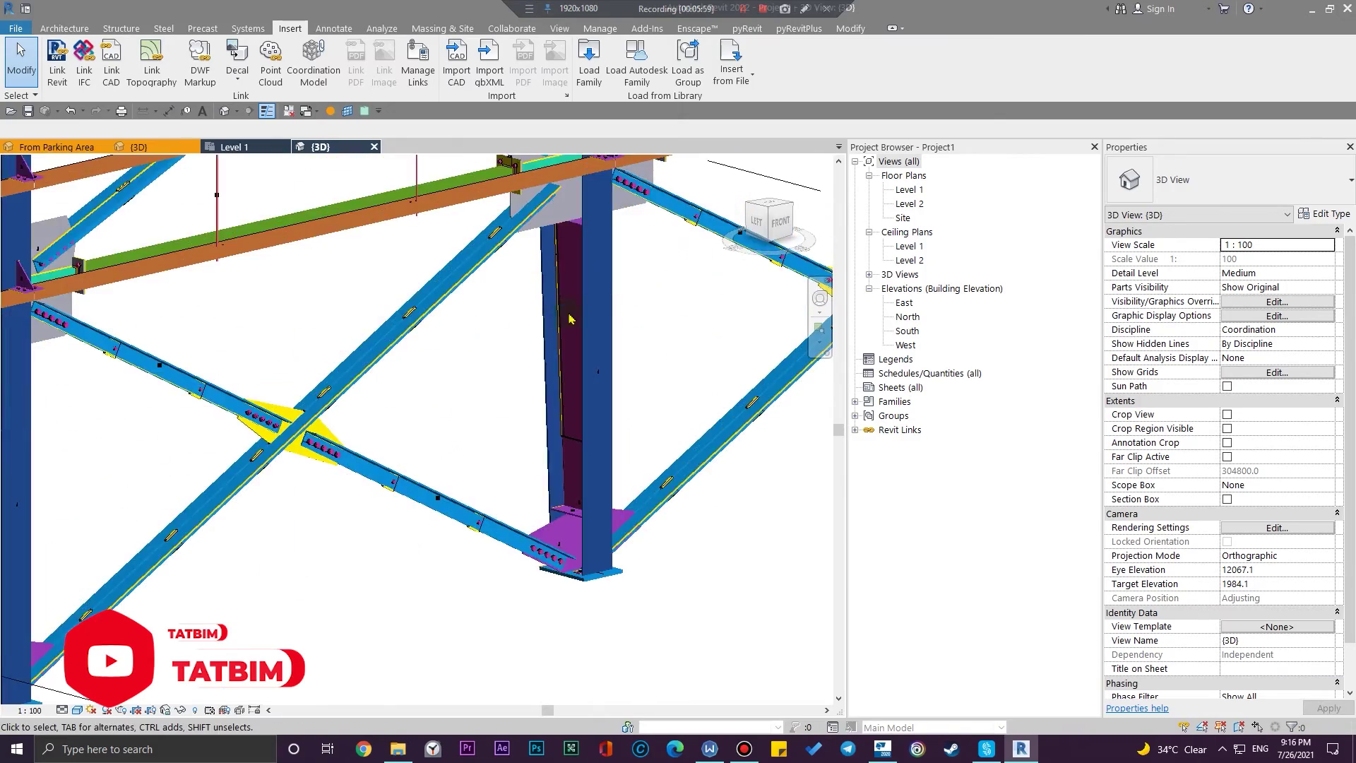
scroll(523, 325, down, 4)
scroll(428, 409, down, 4)
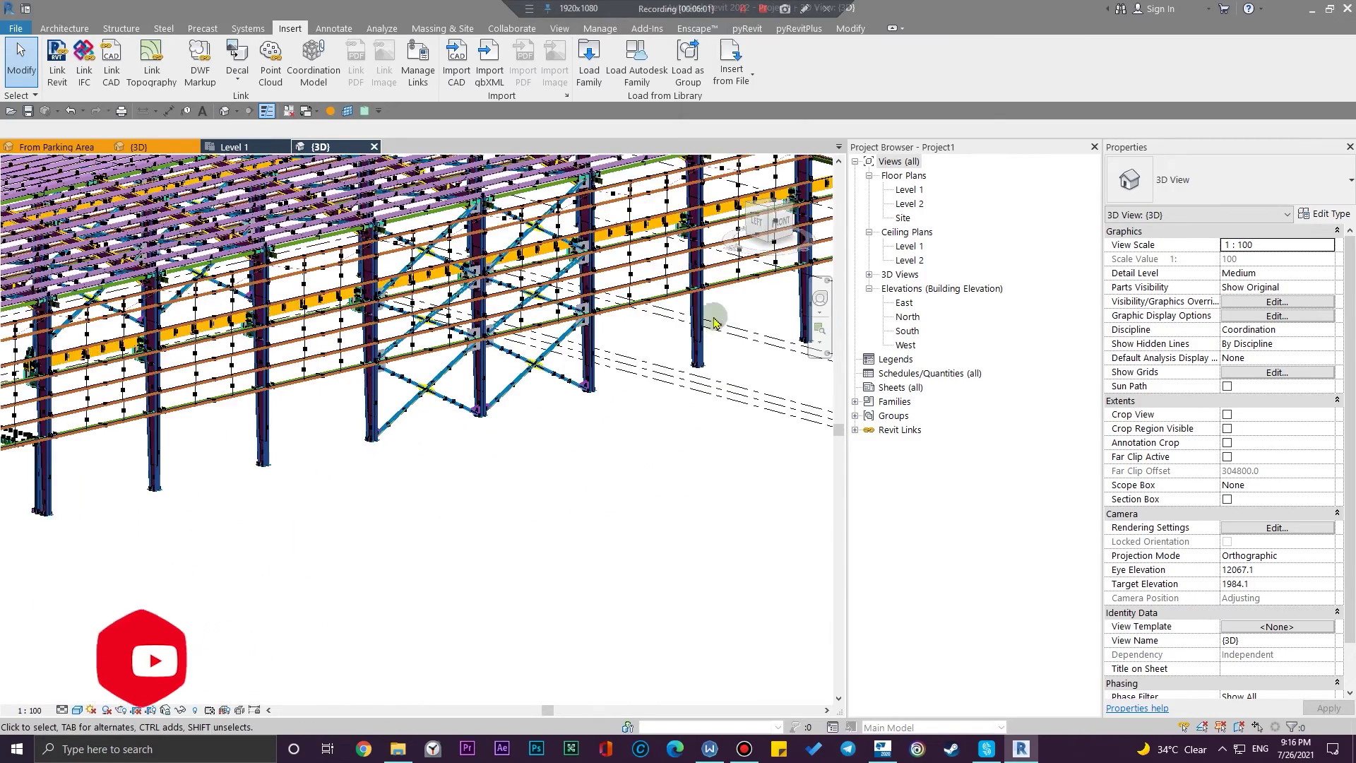
middle_drag(714, 315, 678, 481)
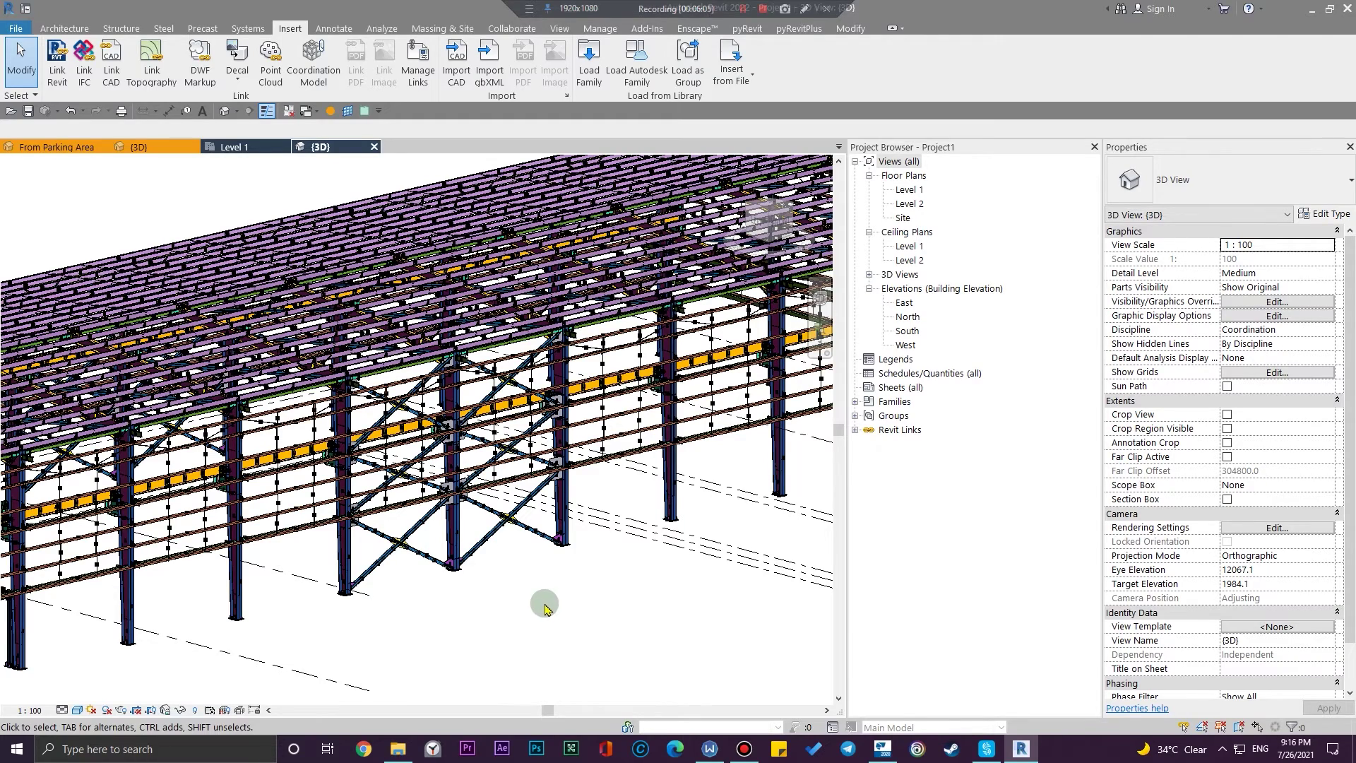
shift+middle_drag(509, 507, 431, 540)
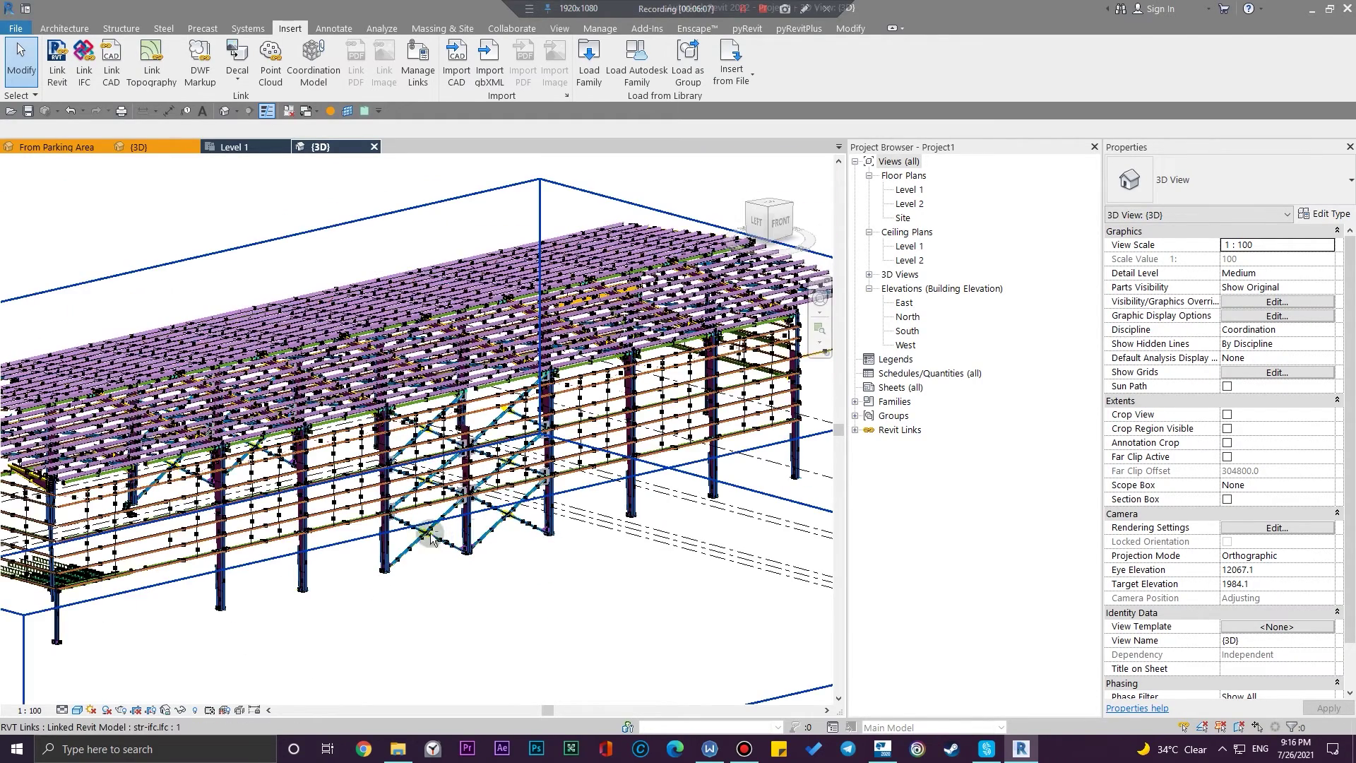
shift+middle_drag(578, 541, 479, 501)
middle_drag(184, 516, 456, 417)
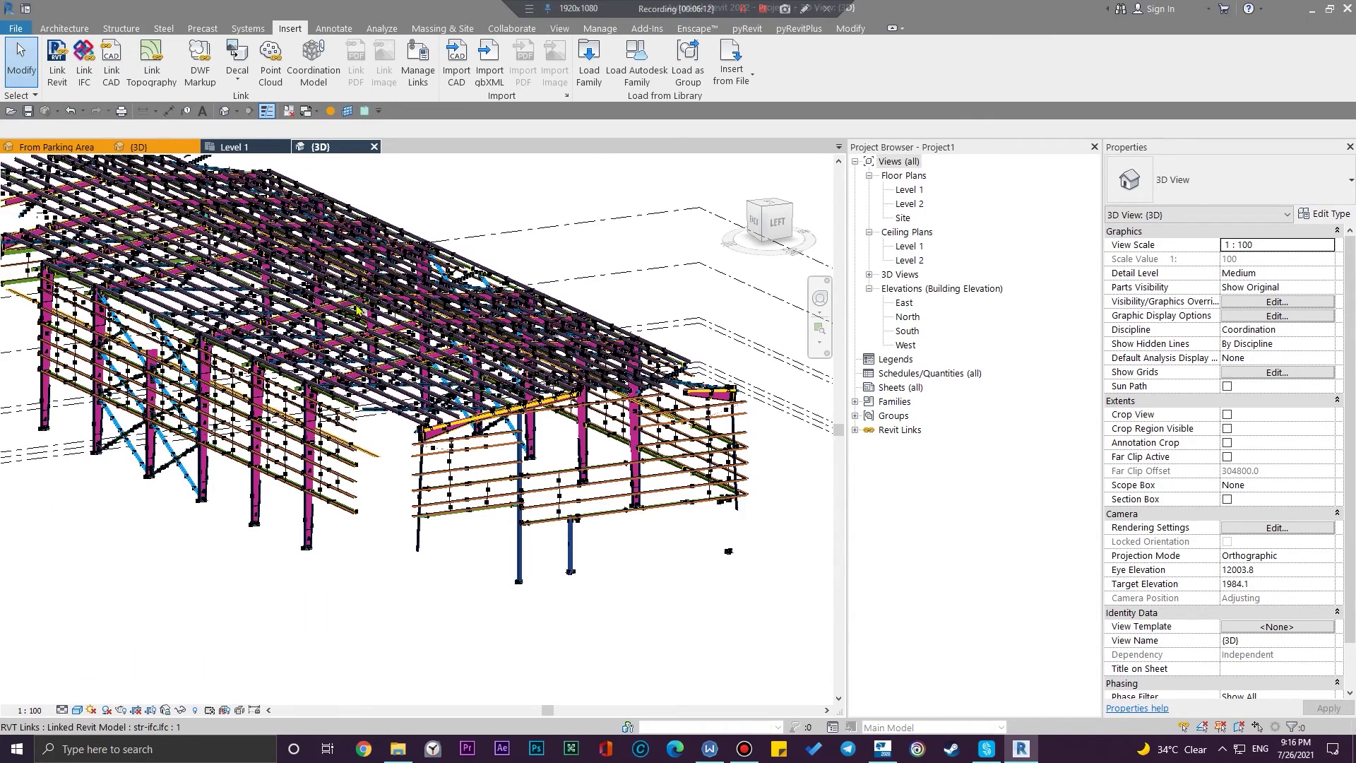
- Close the 3D and Level 1 views of the new project without saving it, returning to rac_advanced_sample_project
click(409, 159)
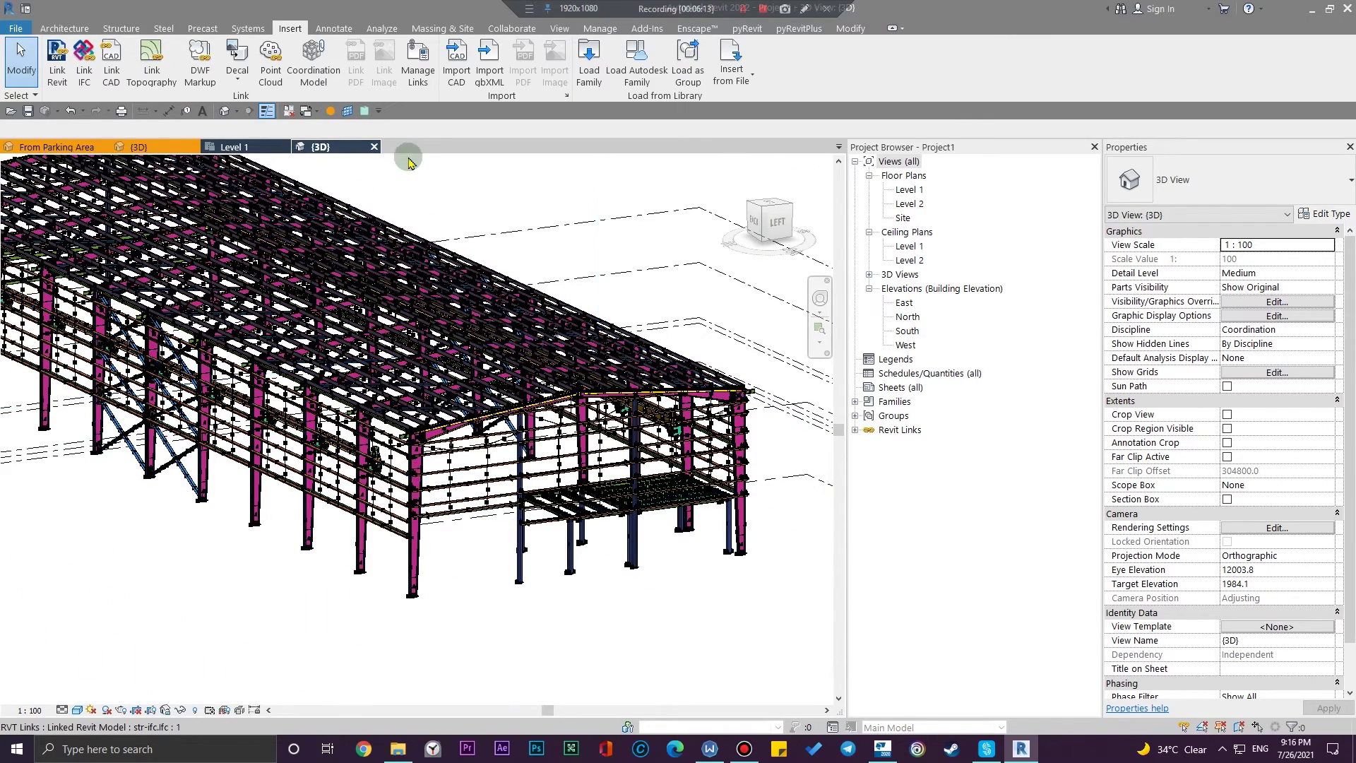
click(373, 146)
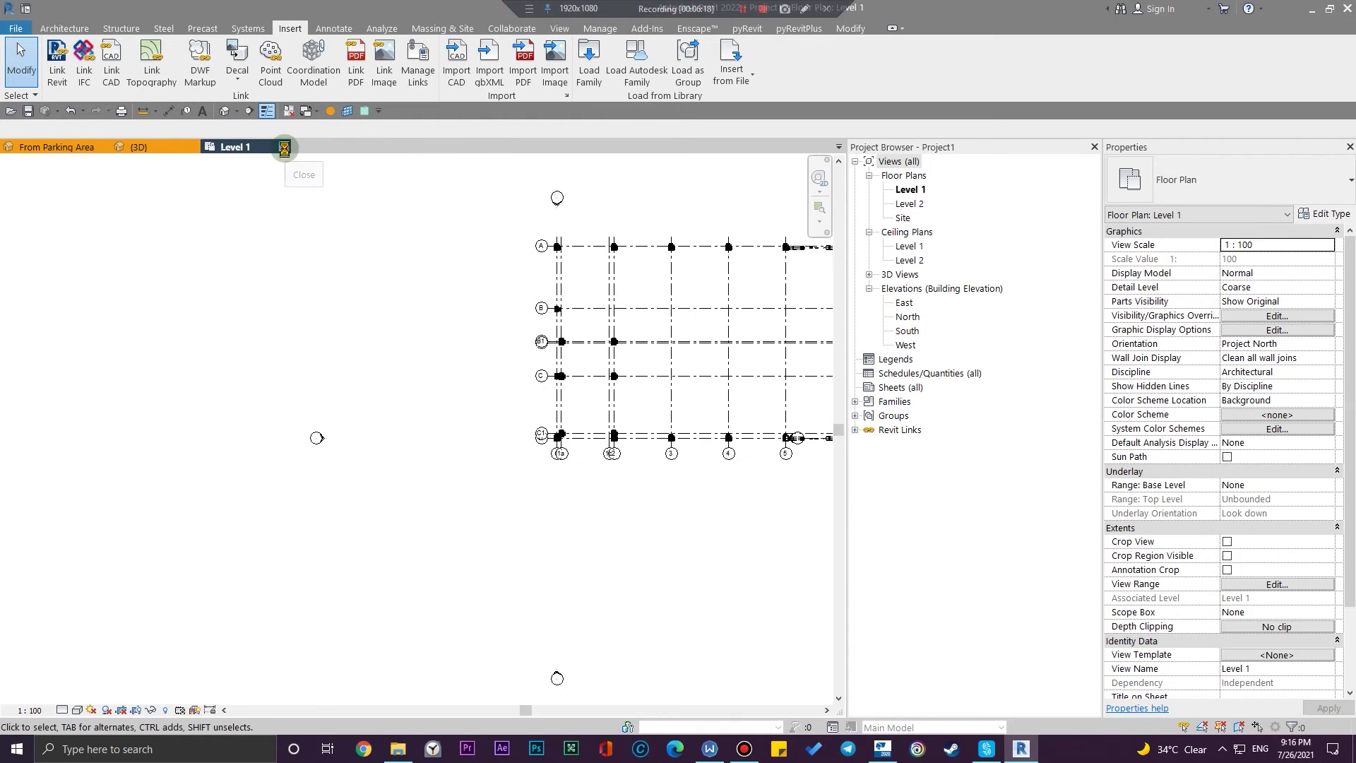
click(284, 148)
click(703, 376)
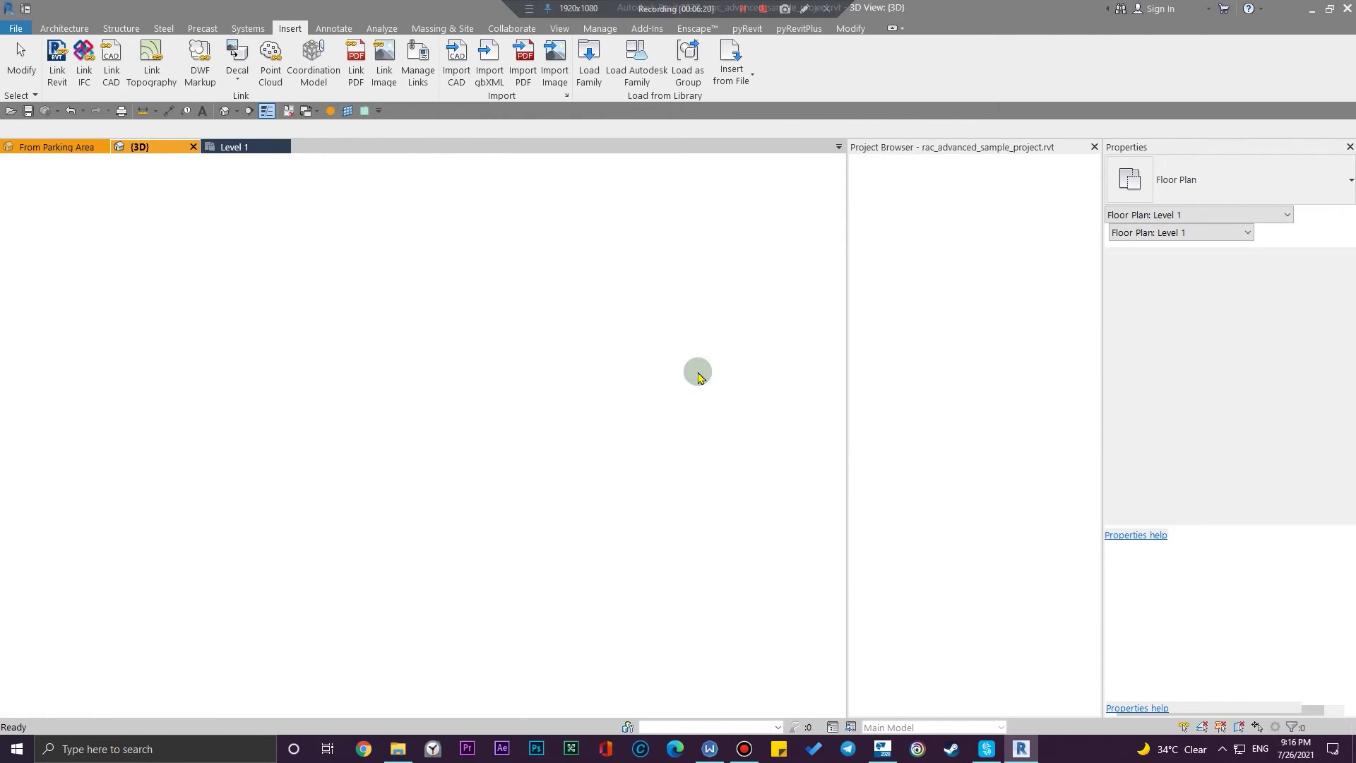
- Delete the site topography surface from the 3D view of the architectural sample project
scroll(426, 611, up, 3)
middle_drag(484, 633, 495, 604)
scroll(276, 661, down, 3)
scroll(571, 450, up, 3)
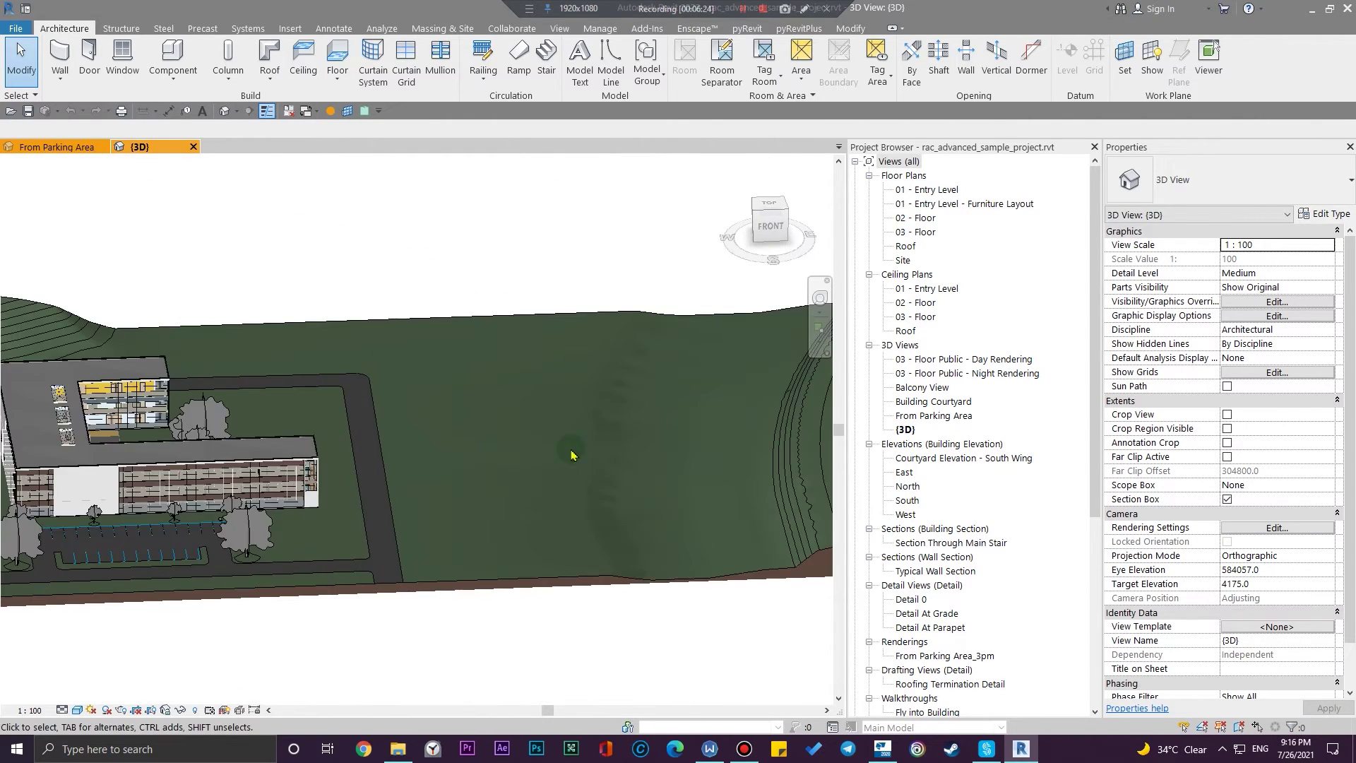
shift+middle_drag(573, 455, 526, 495)
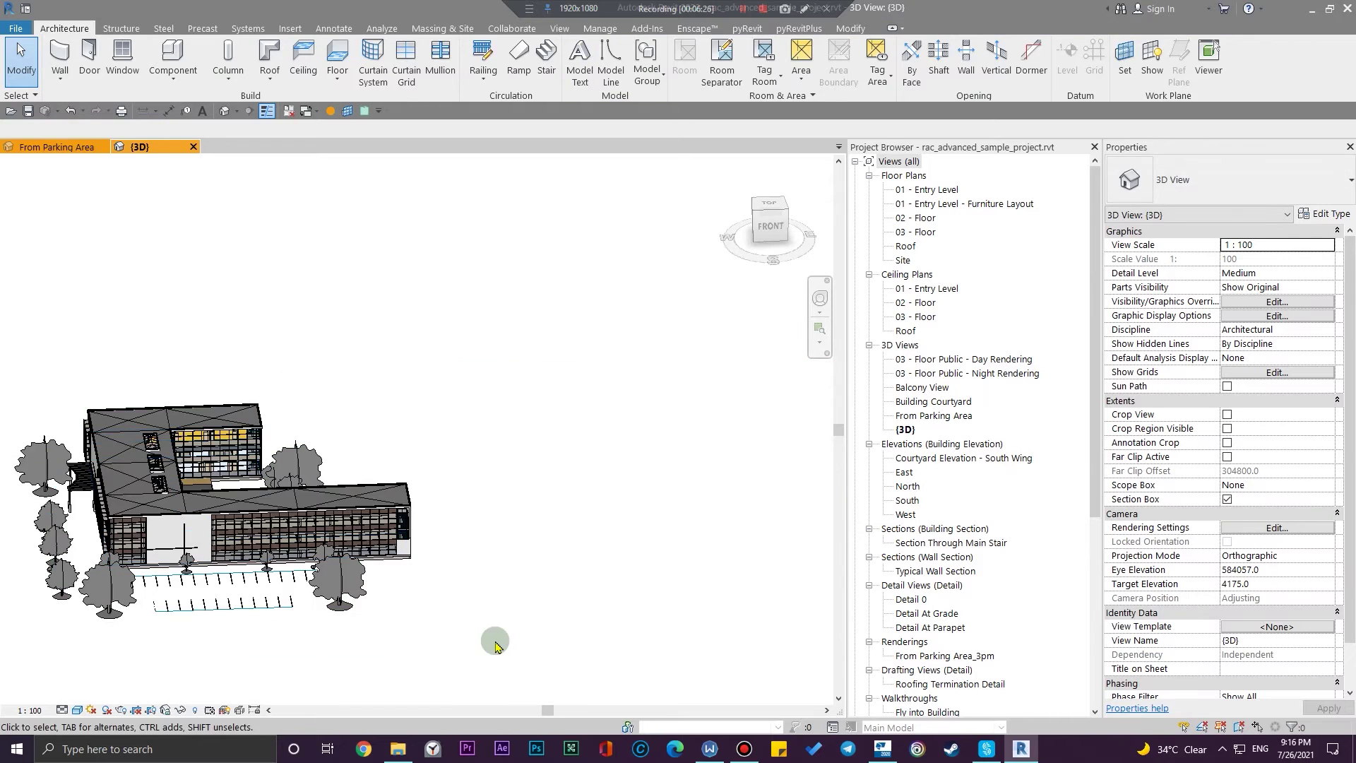
- Delete the parking stalls and large trees in front of the building and the trees along its side
shift+middle_drag(490, 639, 605, 690)
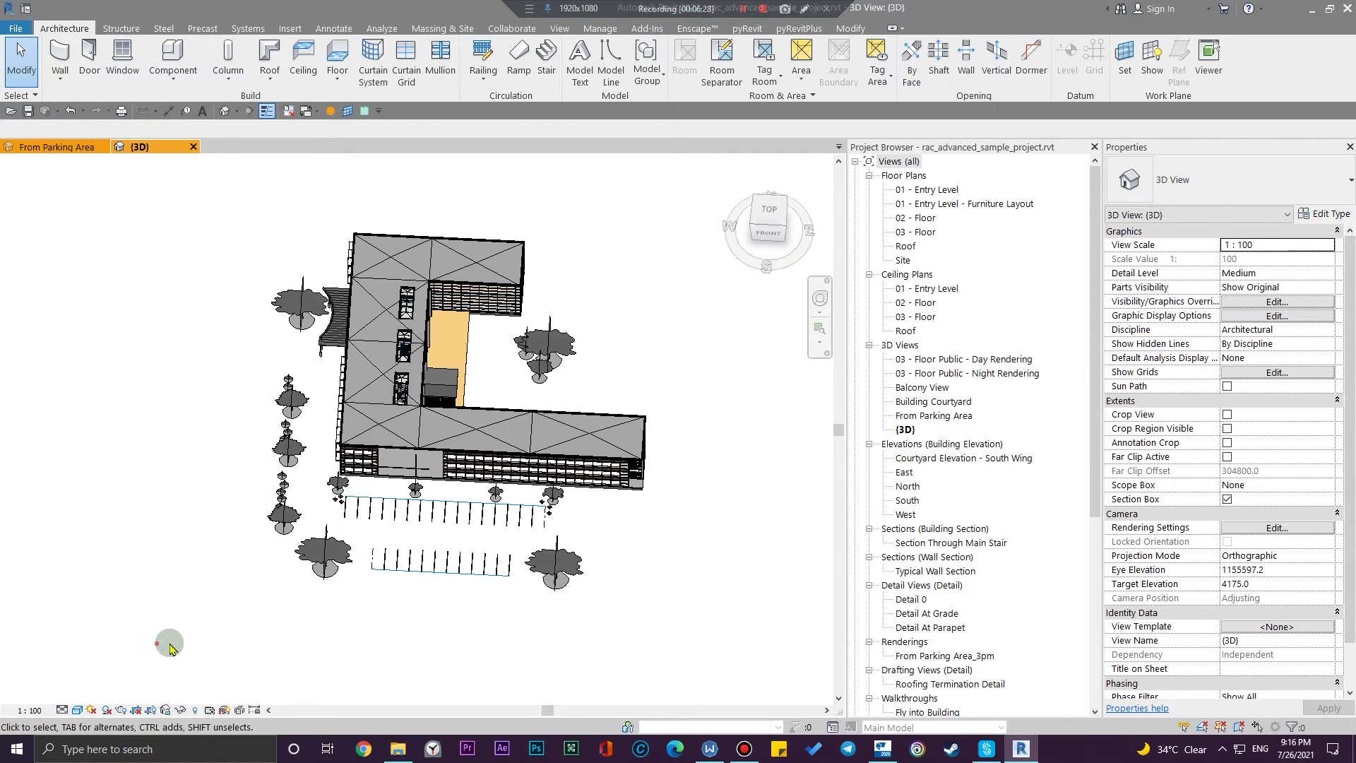
drag(151, 646, 631, 478)
key(Delete)
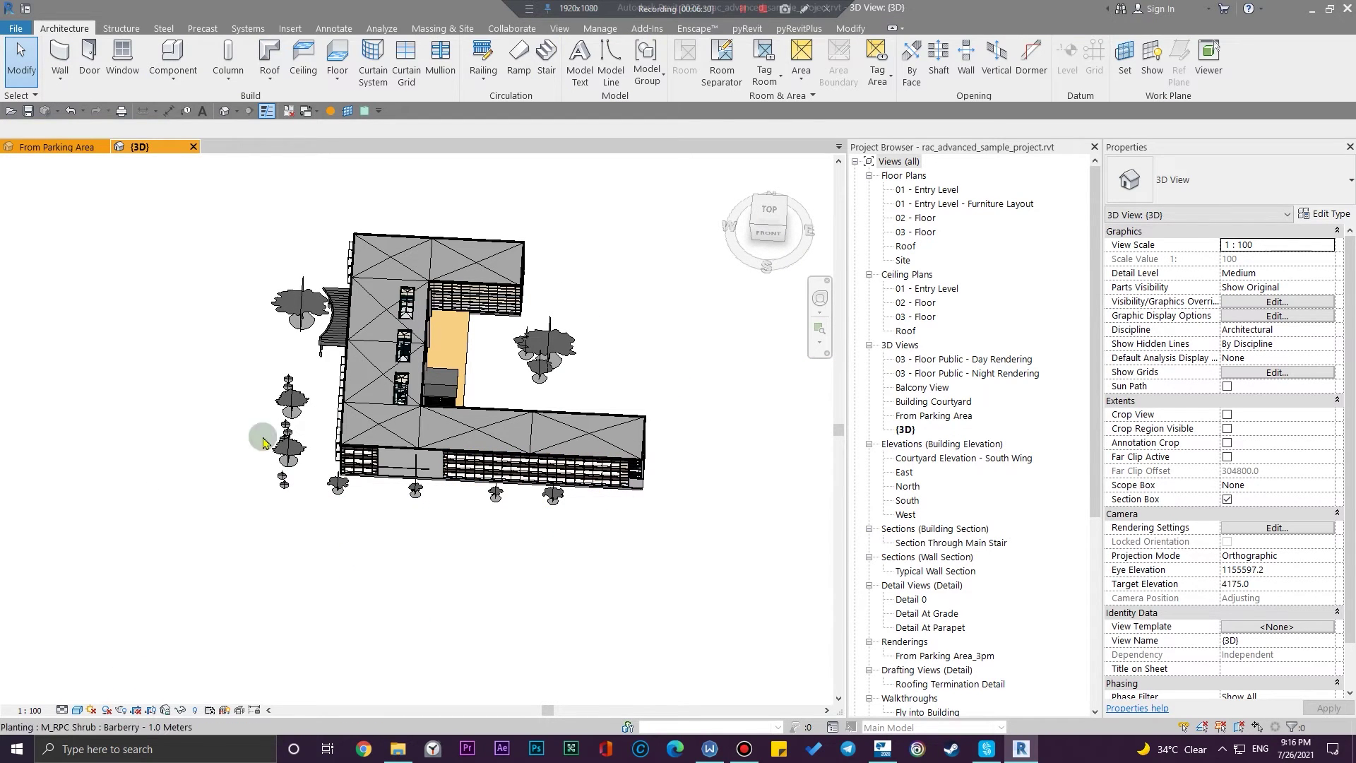
drag(296, 265, 235, 523)
key(Delete)
- Delete the small trees standing along the building's front facade
key(Delete)
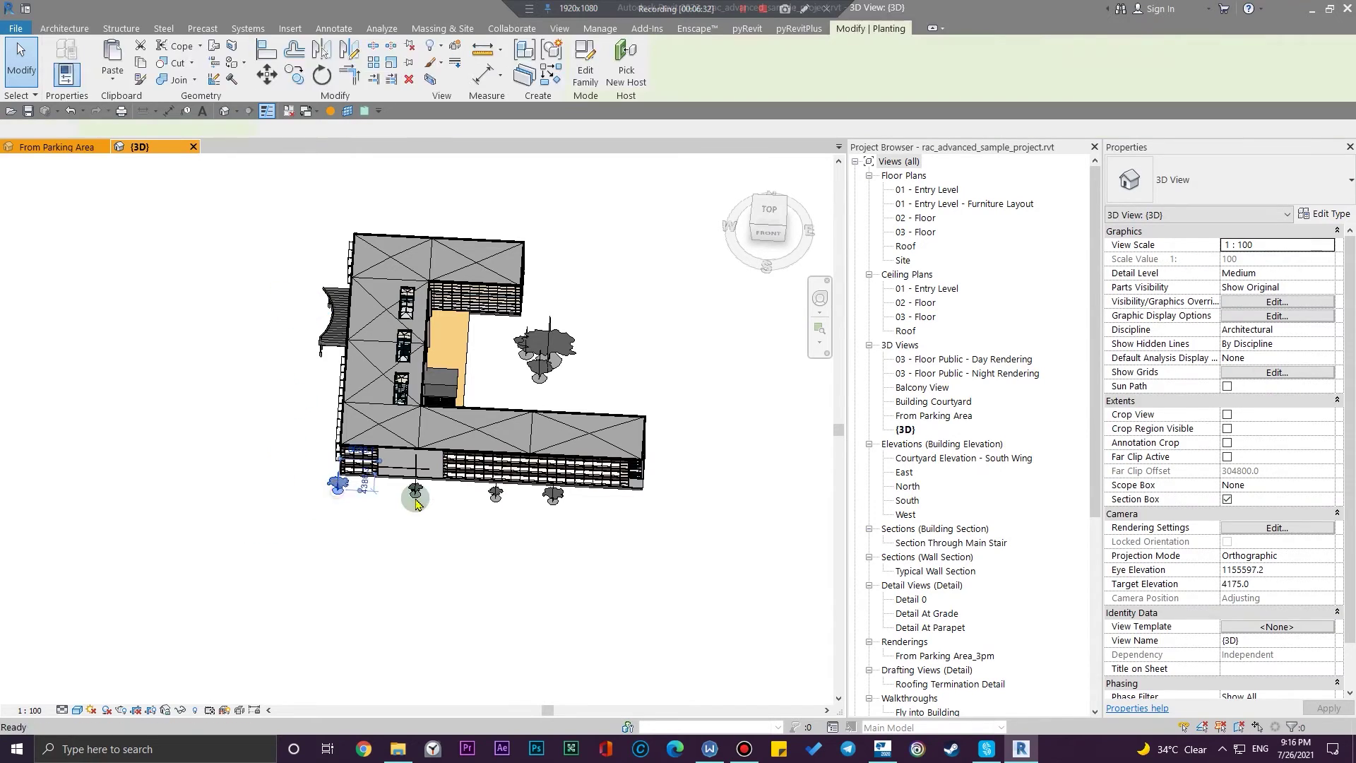
click(498, 494)
key(Delete)
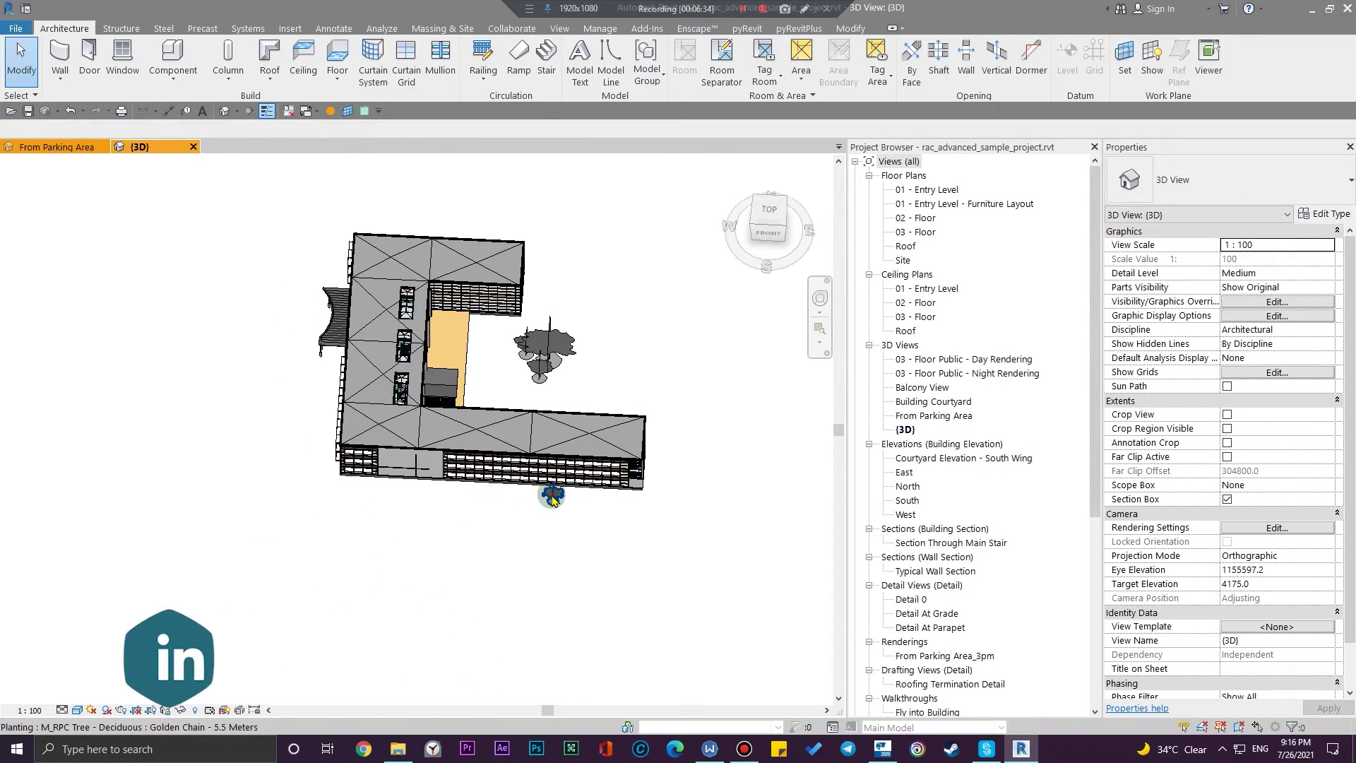
click(554, 494)
key(Delete)
- Delete the group of trees in the courtyard, including the Scarlet Oak, leaving only the building
click(549, 344)
scroll(547, 360, up, 3)
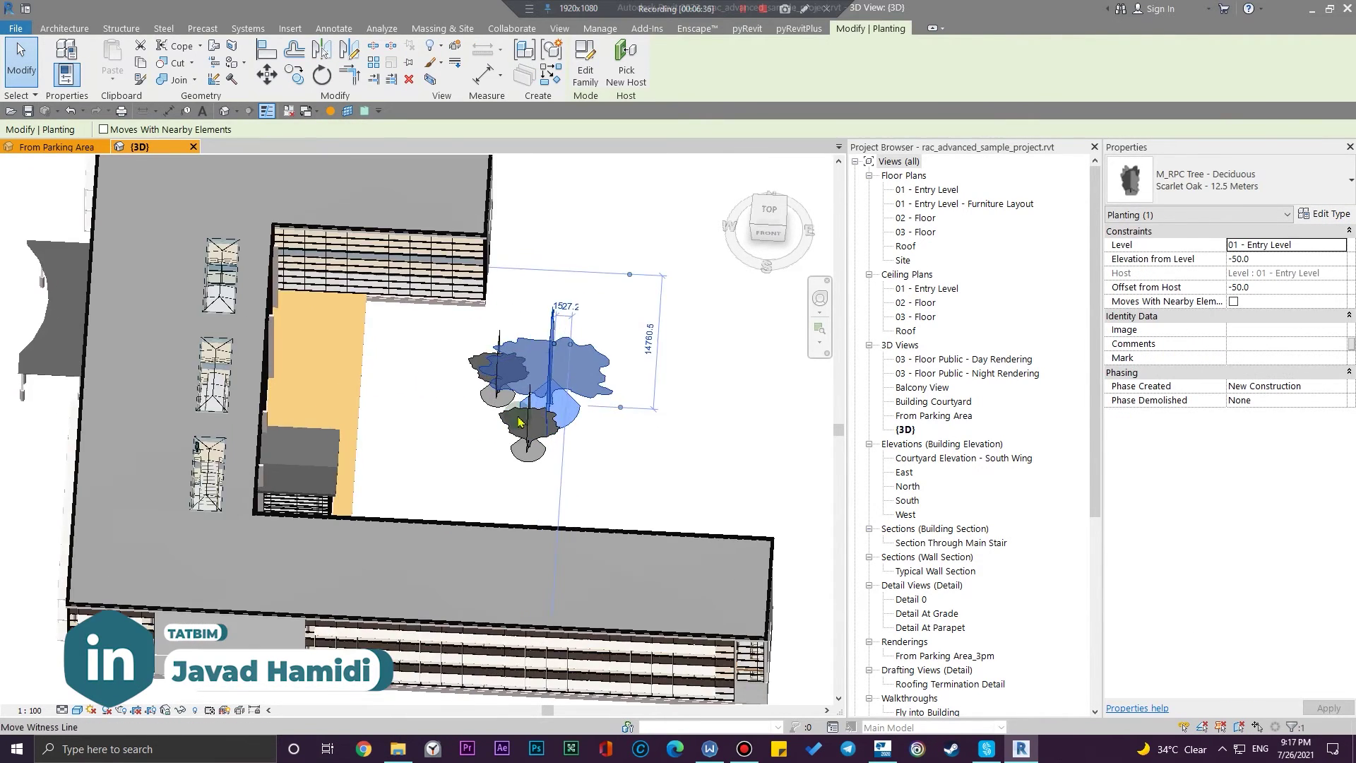
key(Delete)
middle_drag(480, 469, 695, 481)
shift+middle_drag(580, 474, 488, 364)
mouse_move(607, 335)
middle_down()
mouse_move(534, 498)
mouse_move(544, 509)
middle_up()
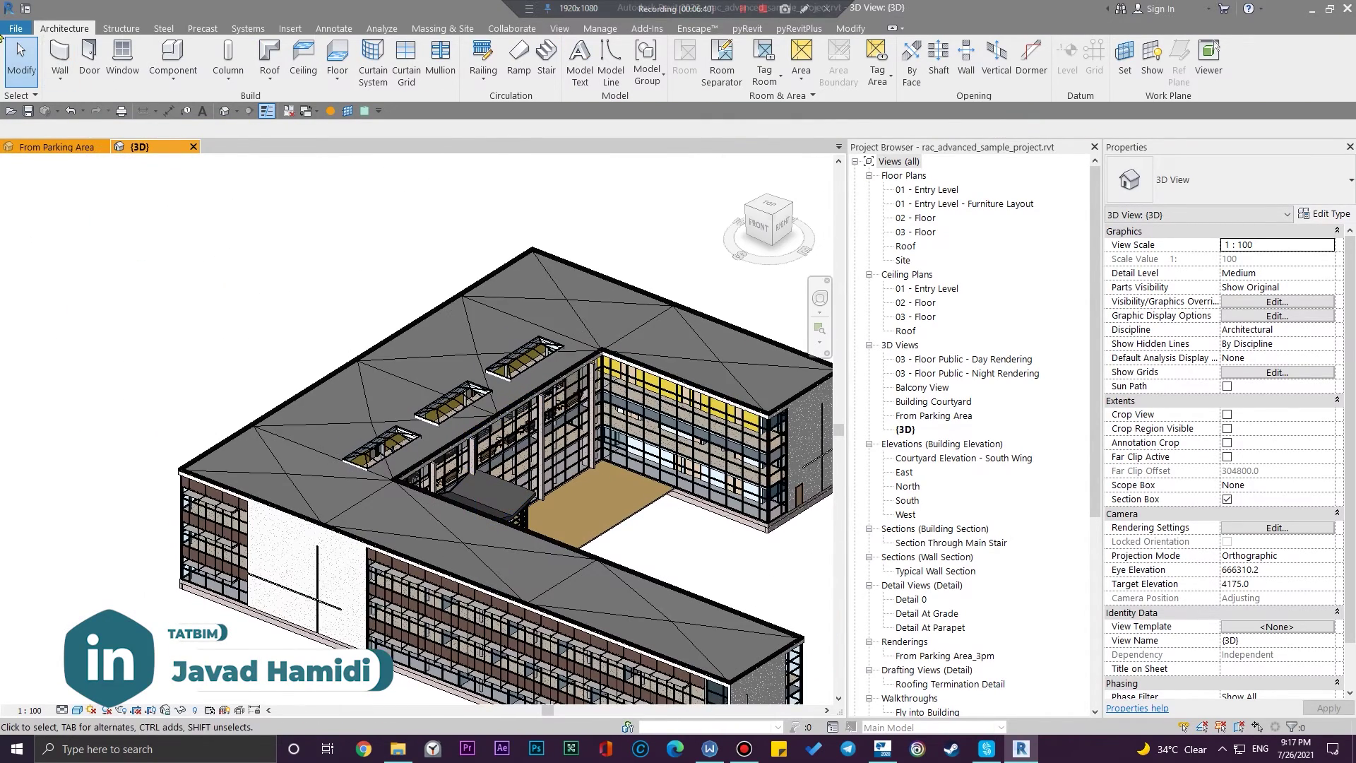
- Start an IFC export of the architectural project and set its output file to arc-ifc on the Desktop
click(16, 28)
mouse_move(39, 223)
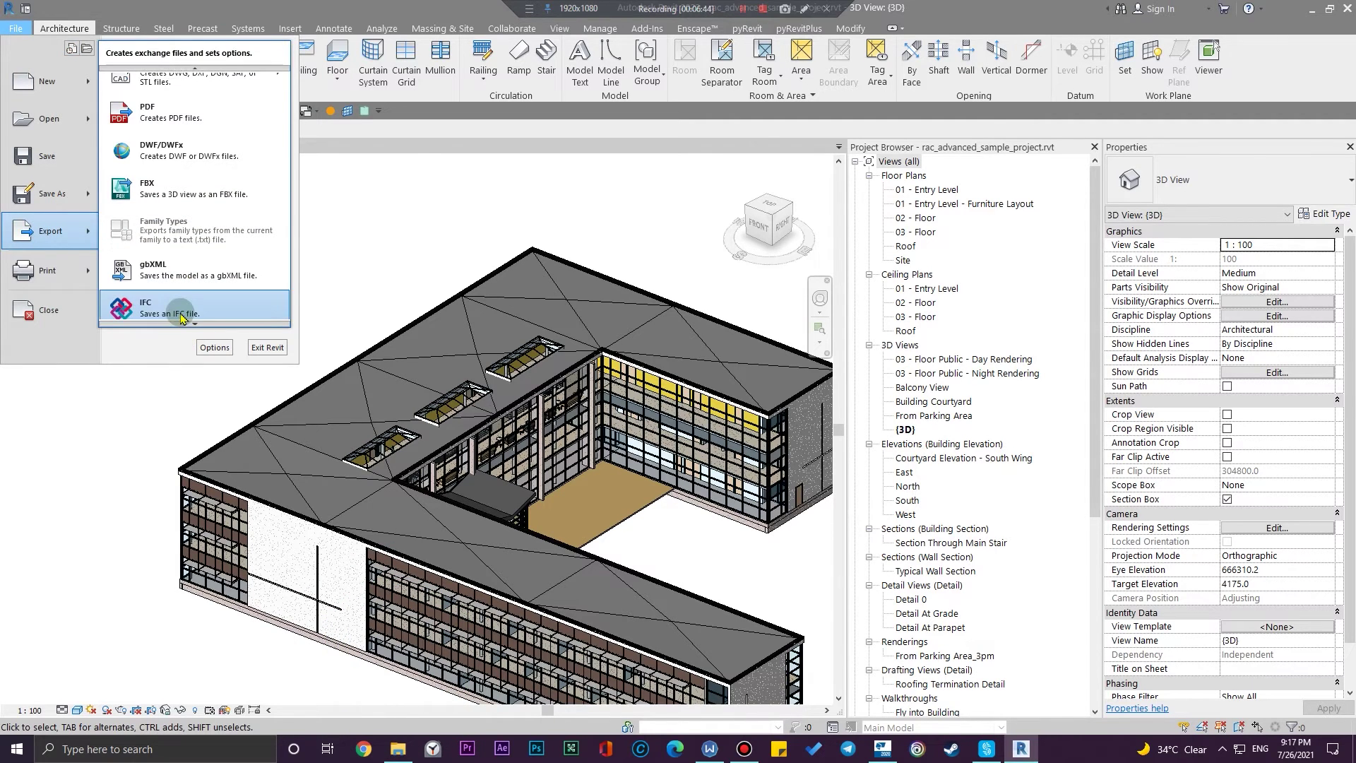
click(179, 309)
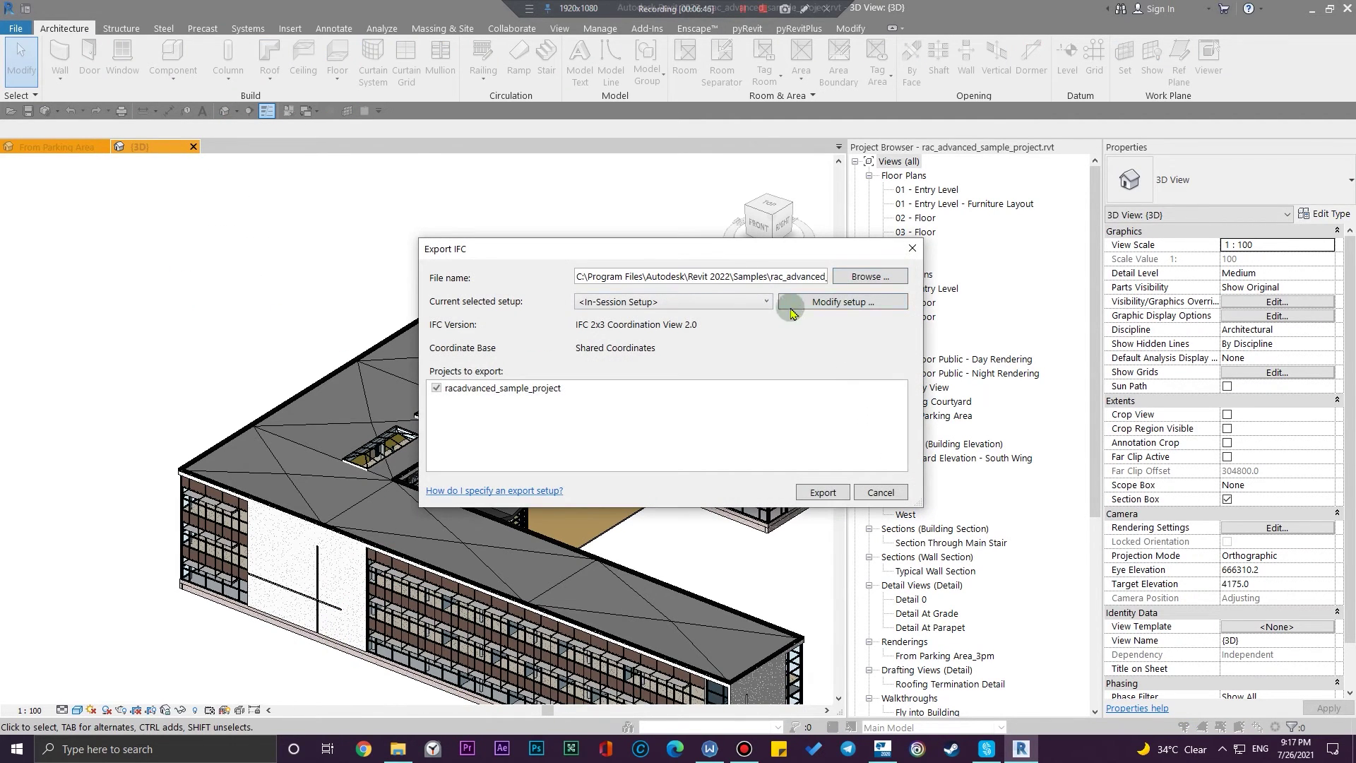
click(852, 290)
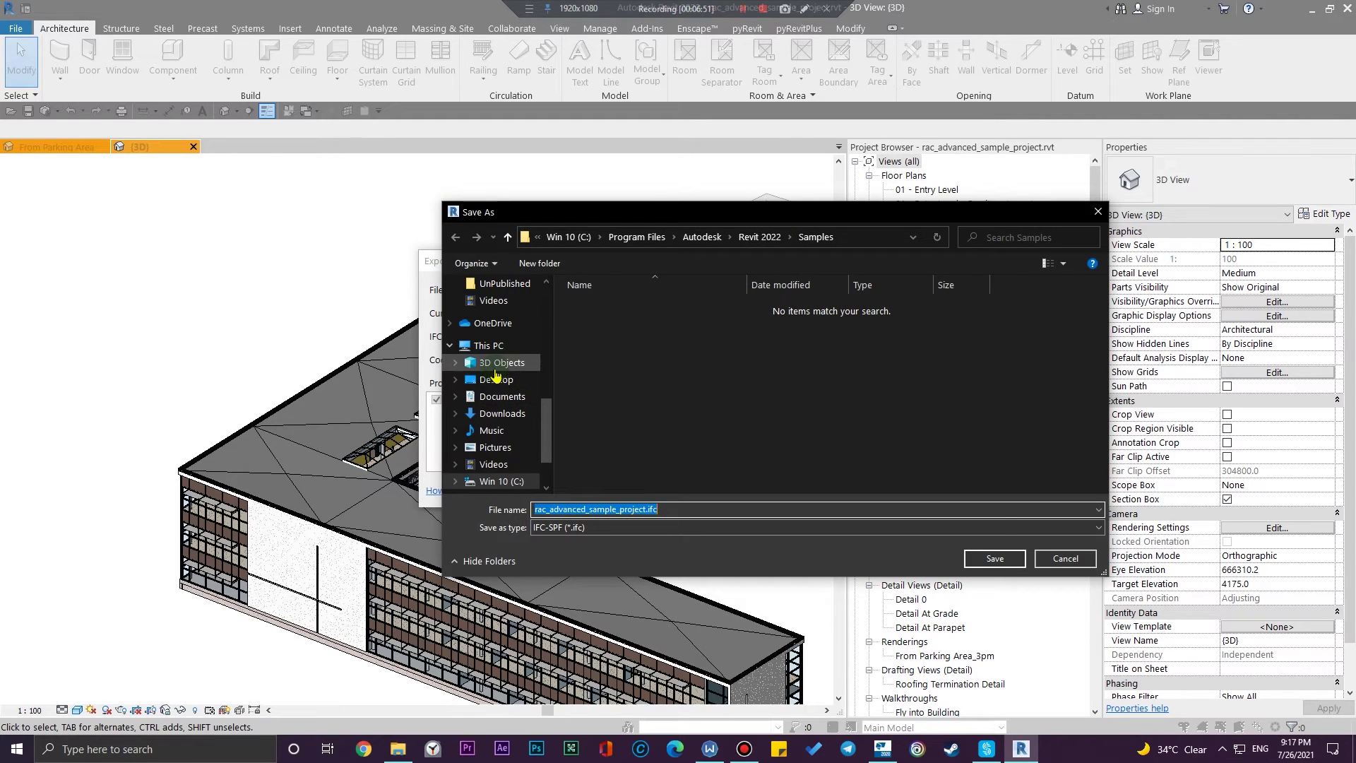
click(497, 380)
click(679, 505)
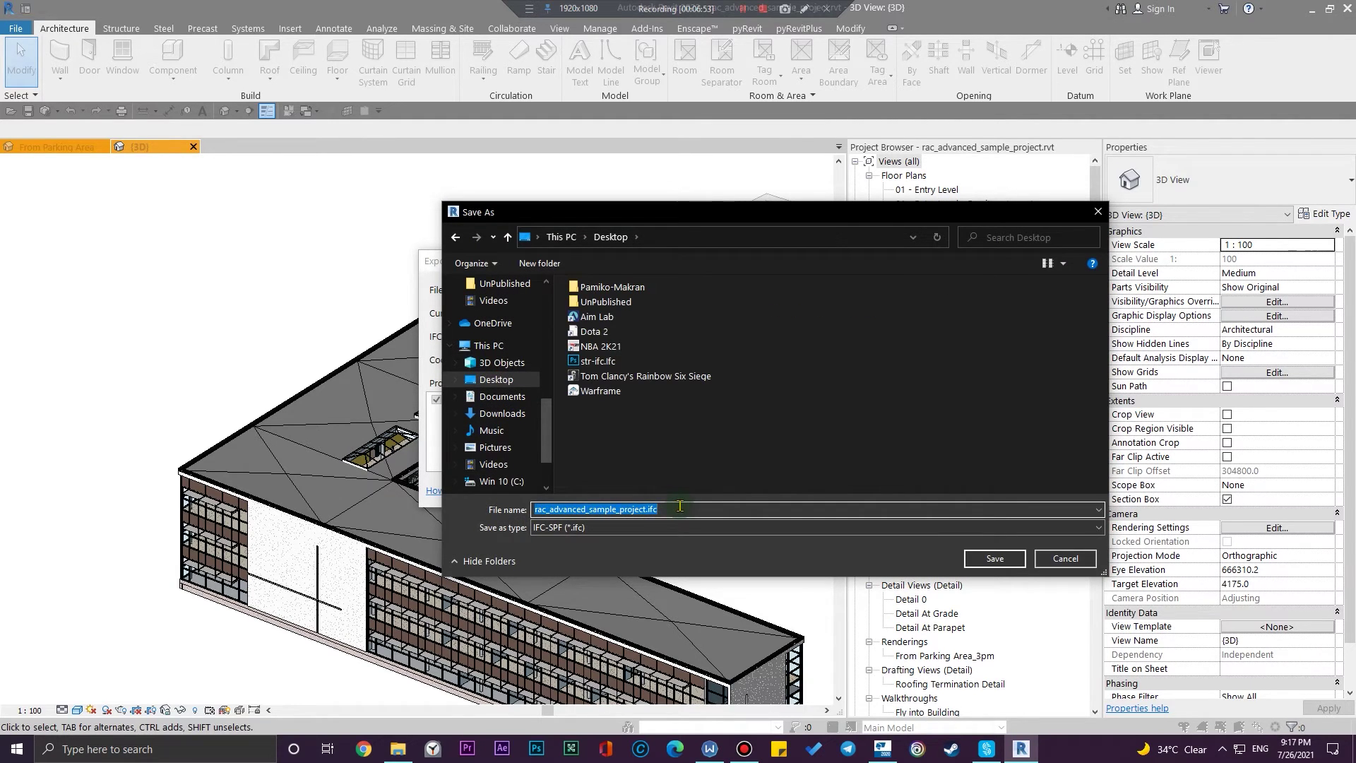
text(arc-)
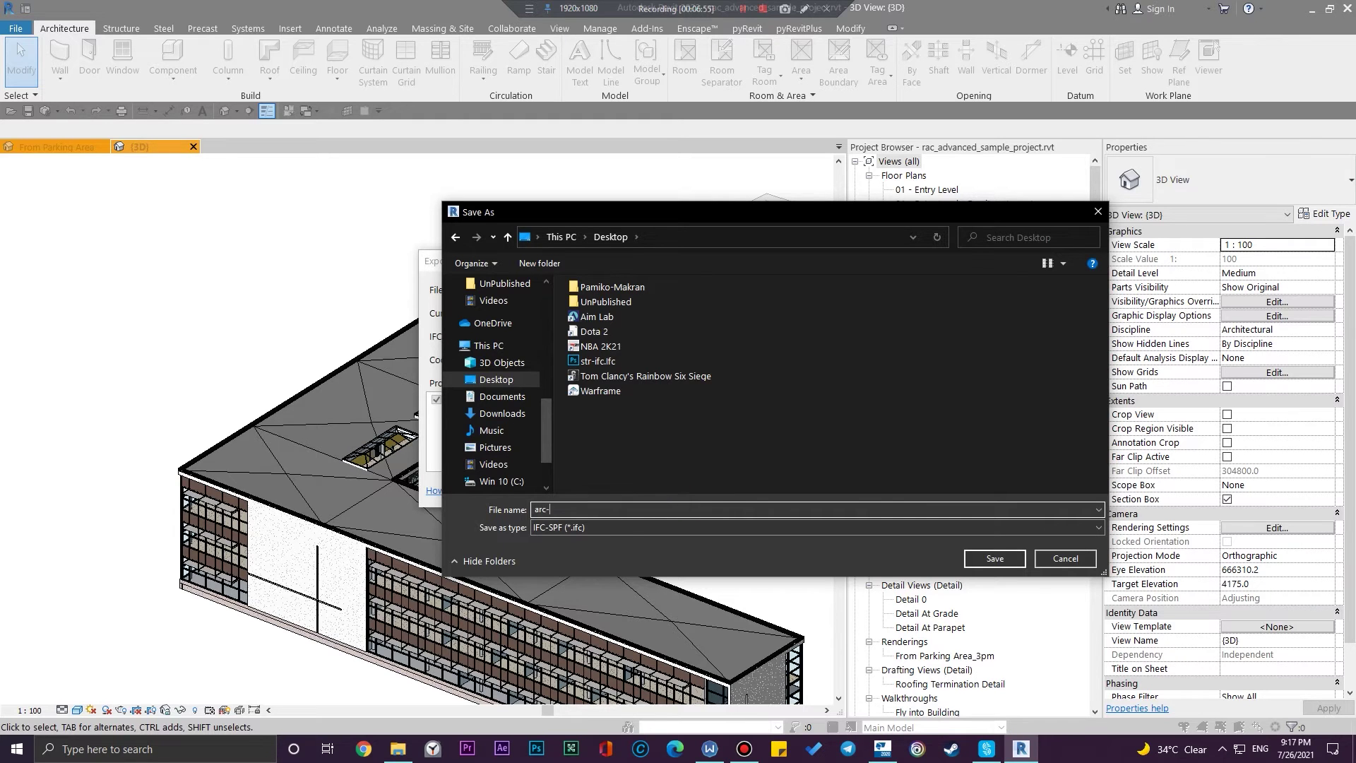
text(ifc)
key(Return)
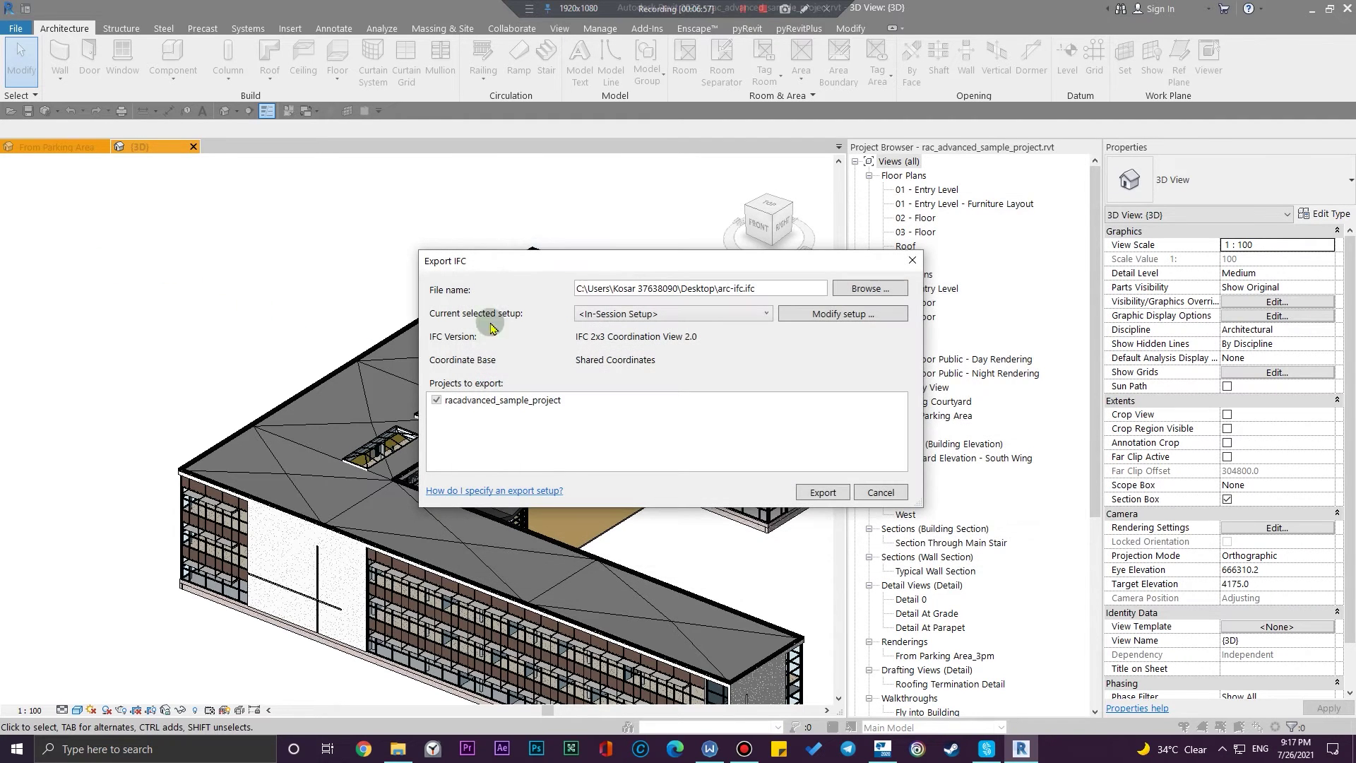
- Choose the IFC4 Design Transfer View Setup for the export and export the project to IFC
click(835, 326)
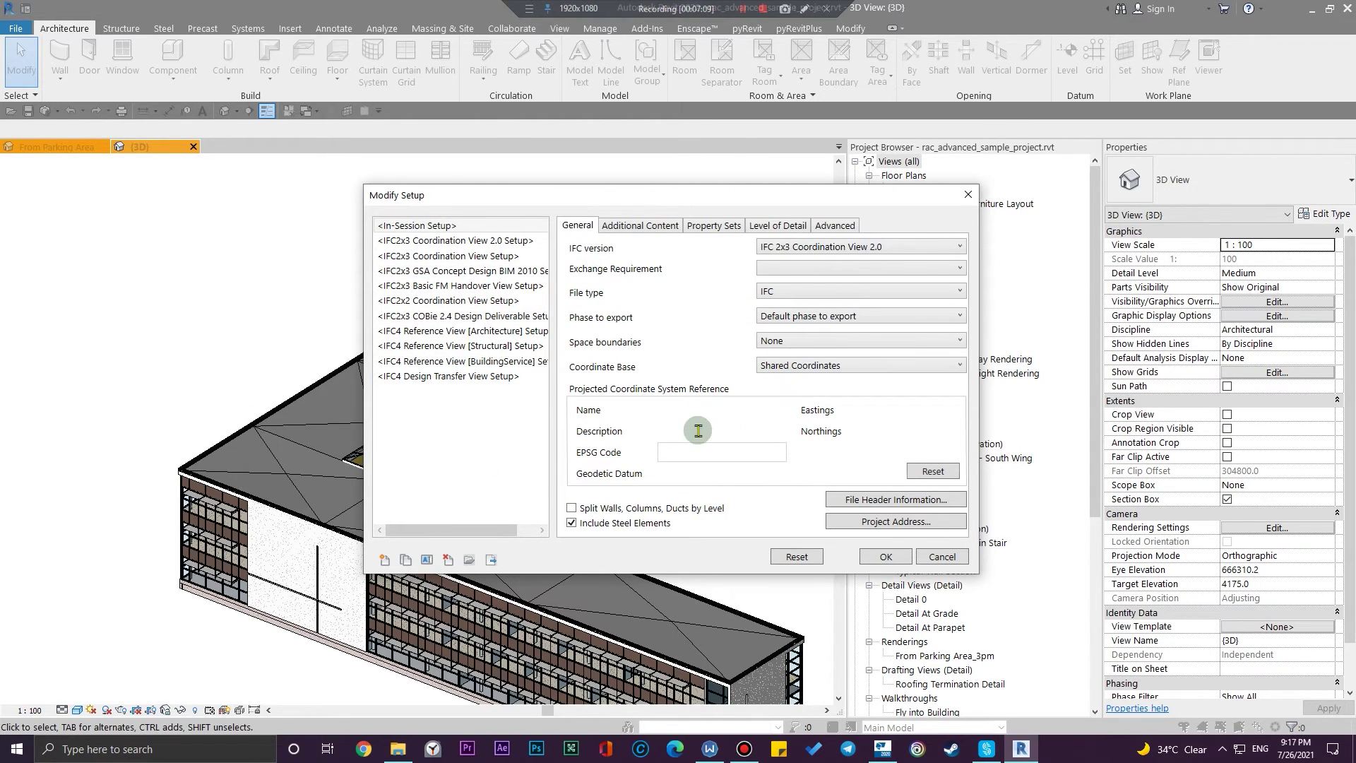
click(467, 376)
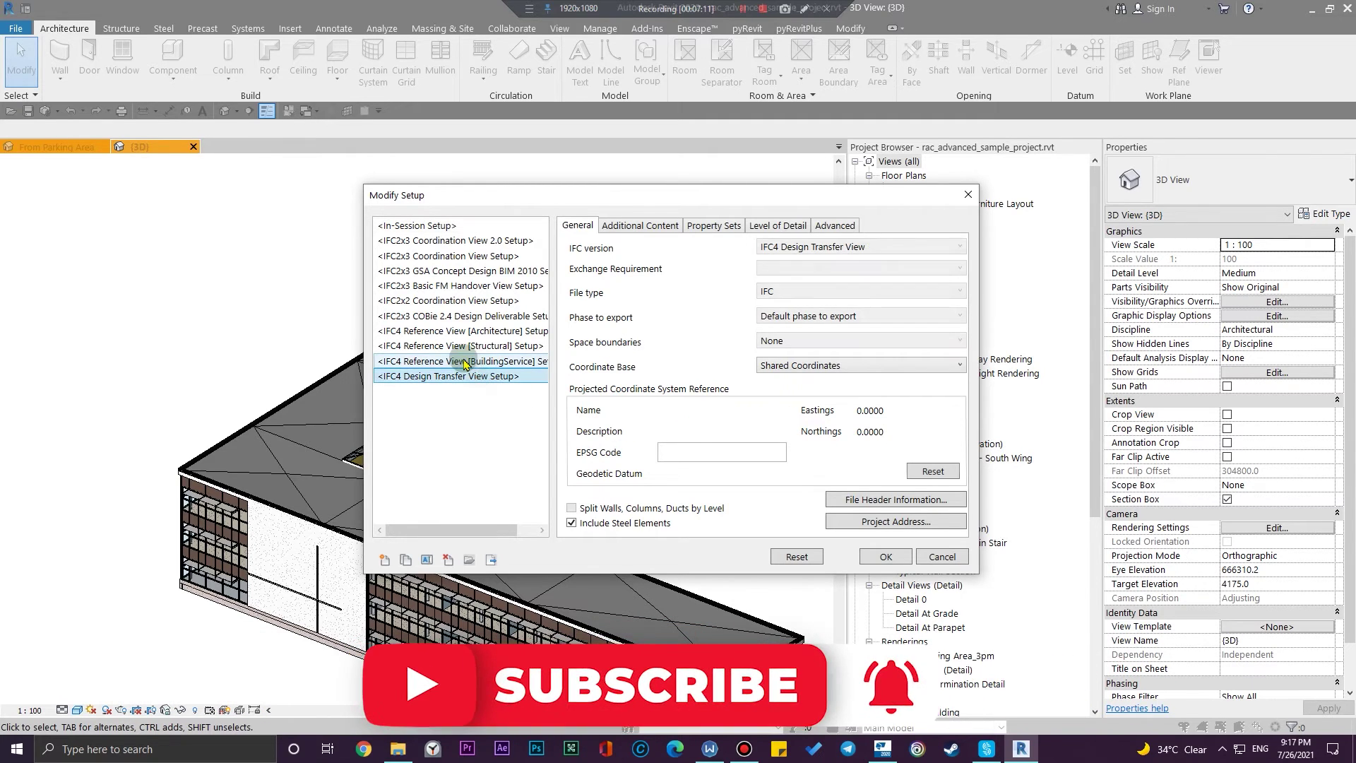
click(484, 364)
click(470, 377)
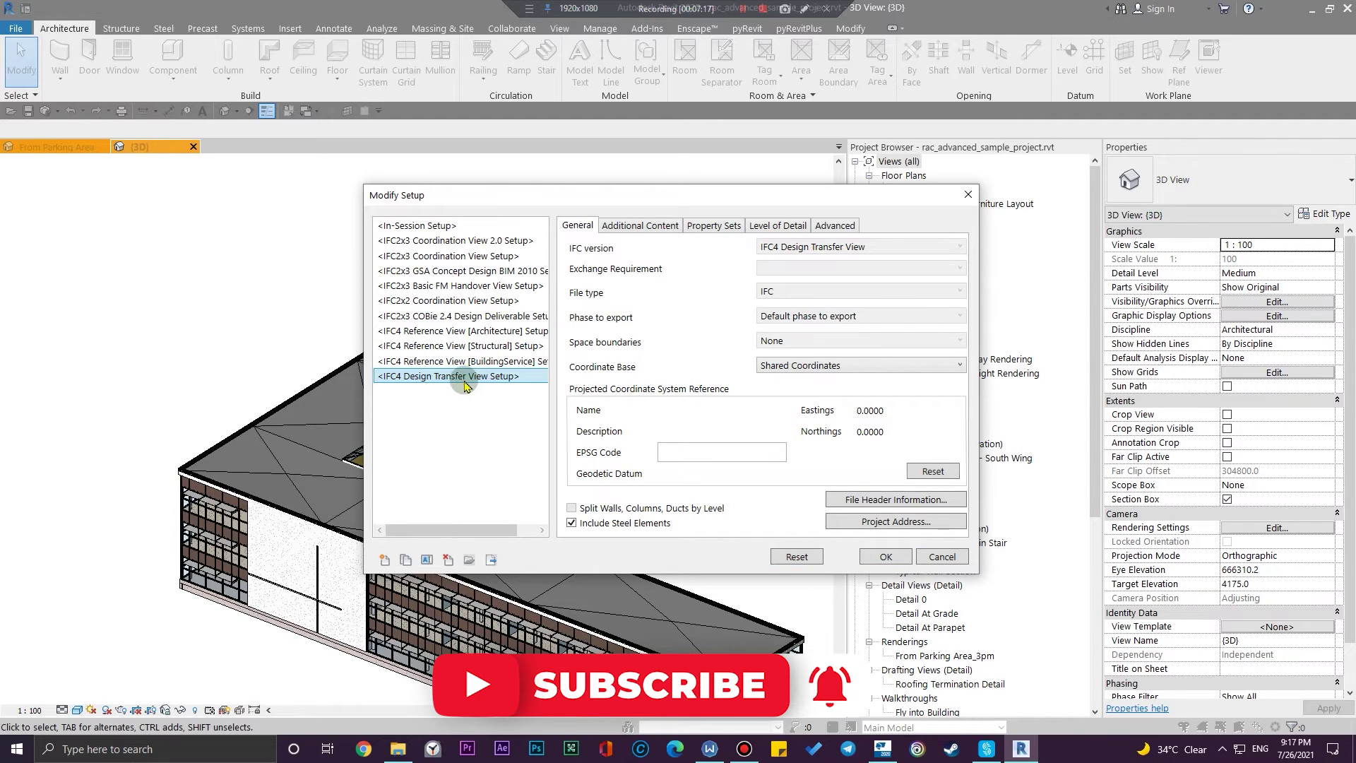
click(883, 558)
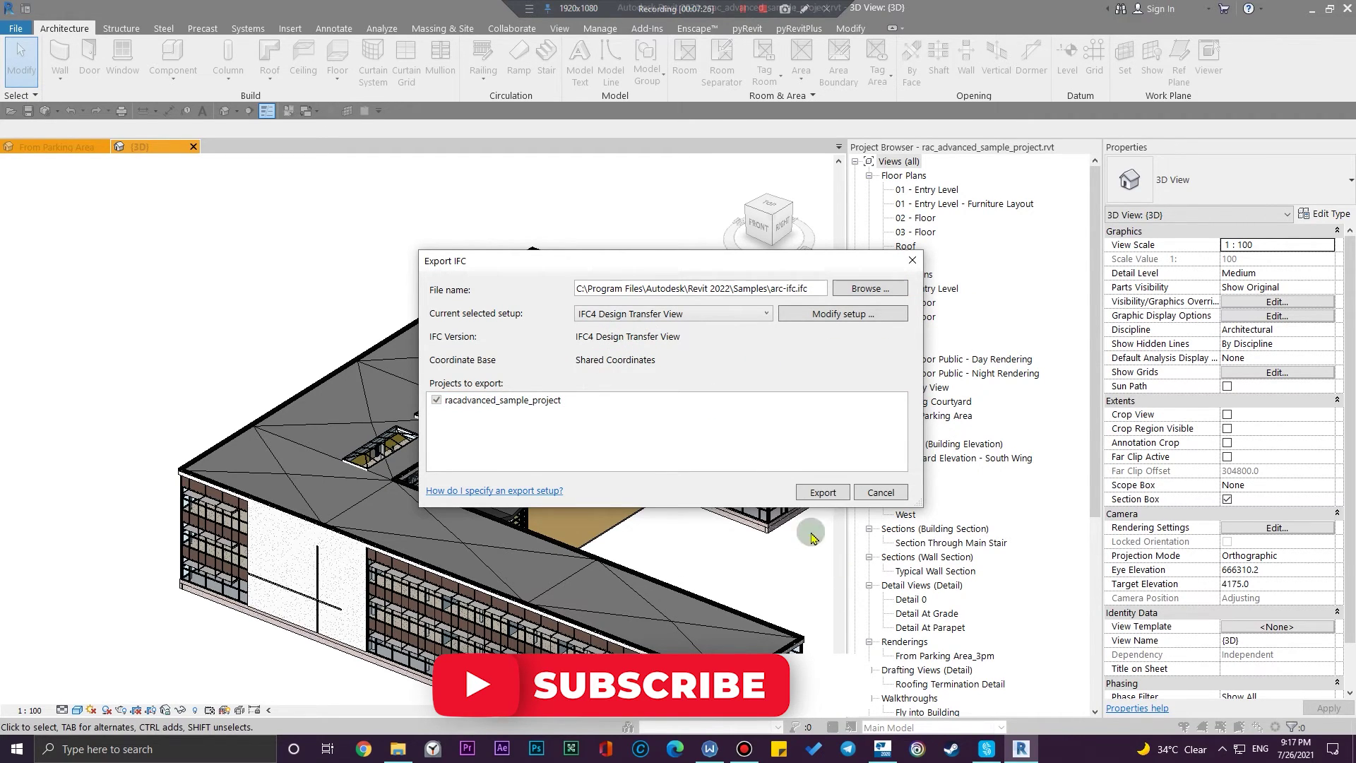
click(832, 497)
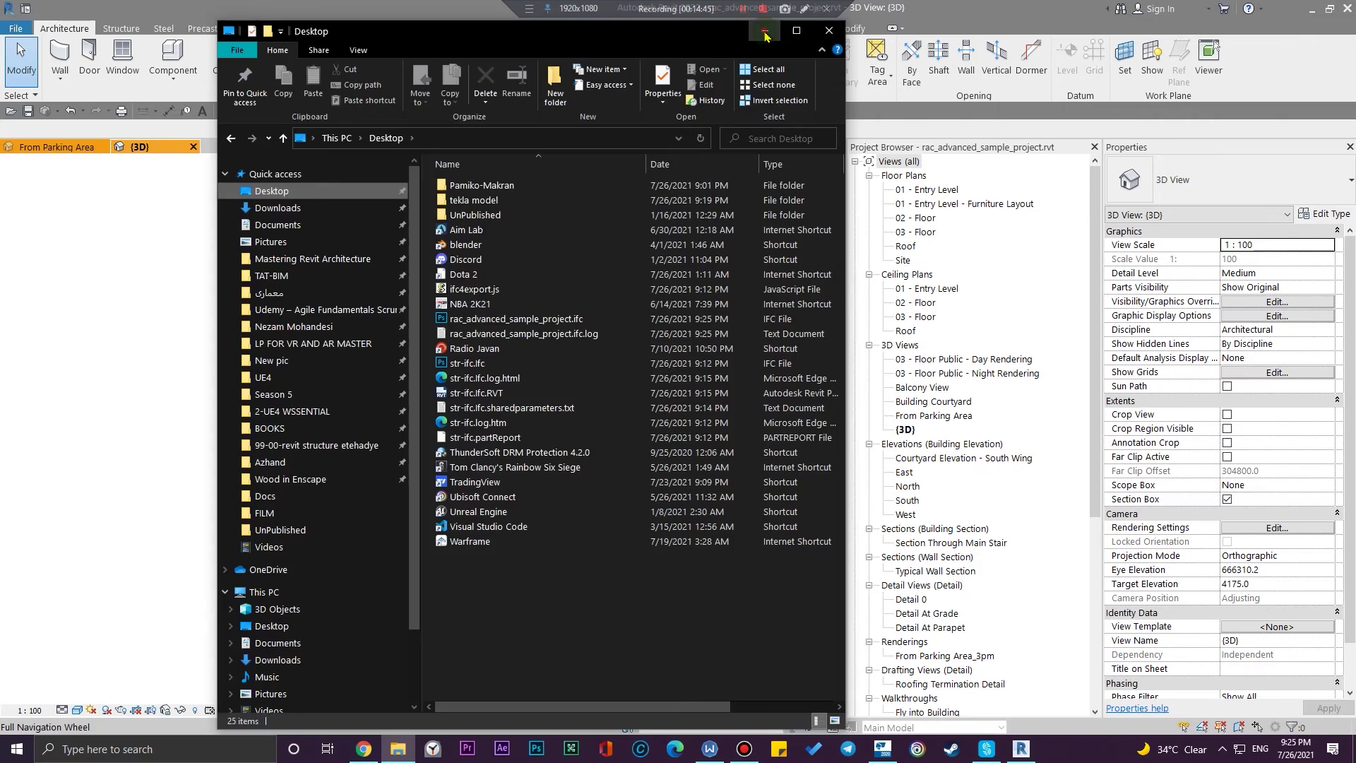
click(765, 33)
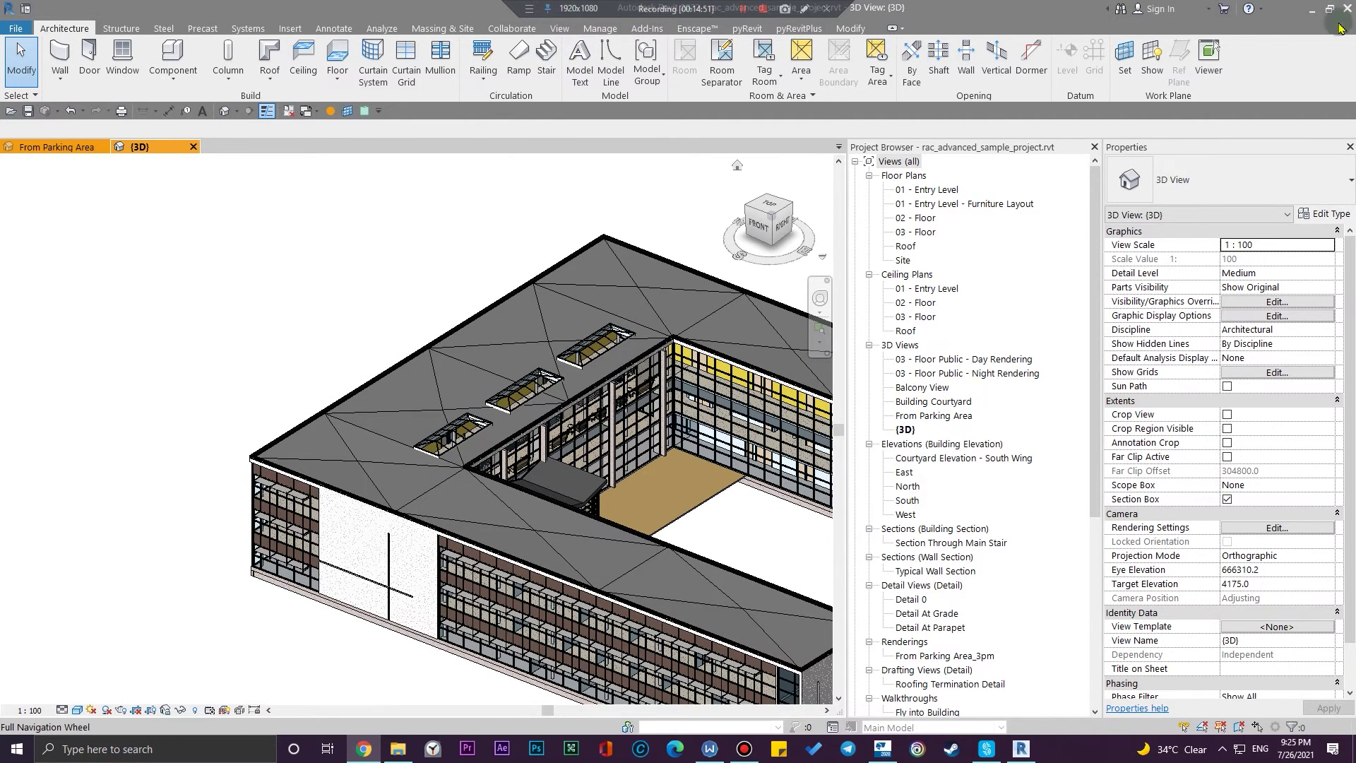
- Switch to Tekla Structures and select rac_advanced_sample_project.ifc from the Desktop as the reference model file to add
click(1307, 10)
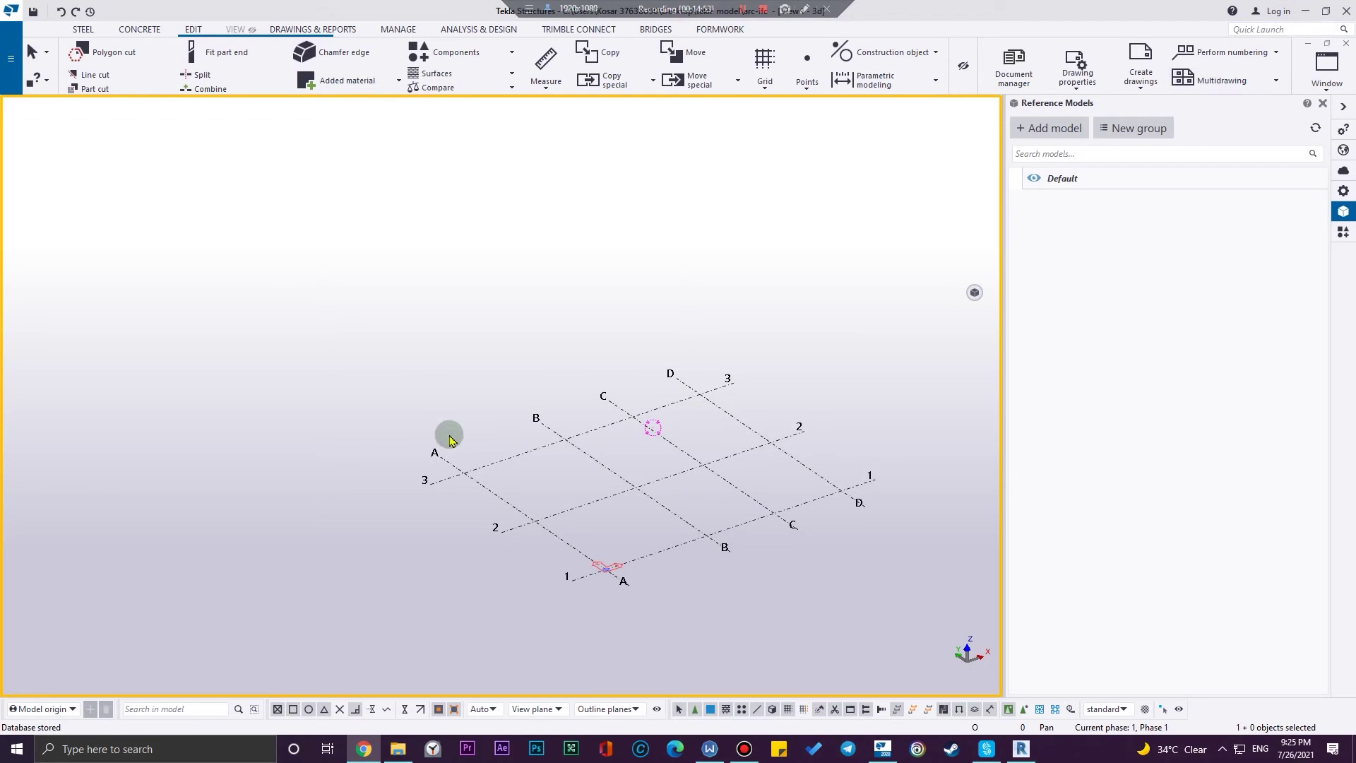
middle_drag(788, 327, 733, 353)
scroll(696, 581, up, 3)
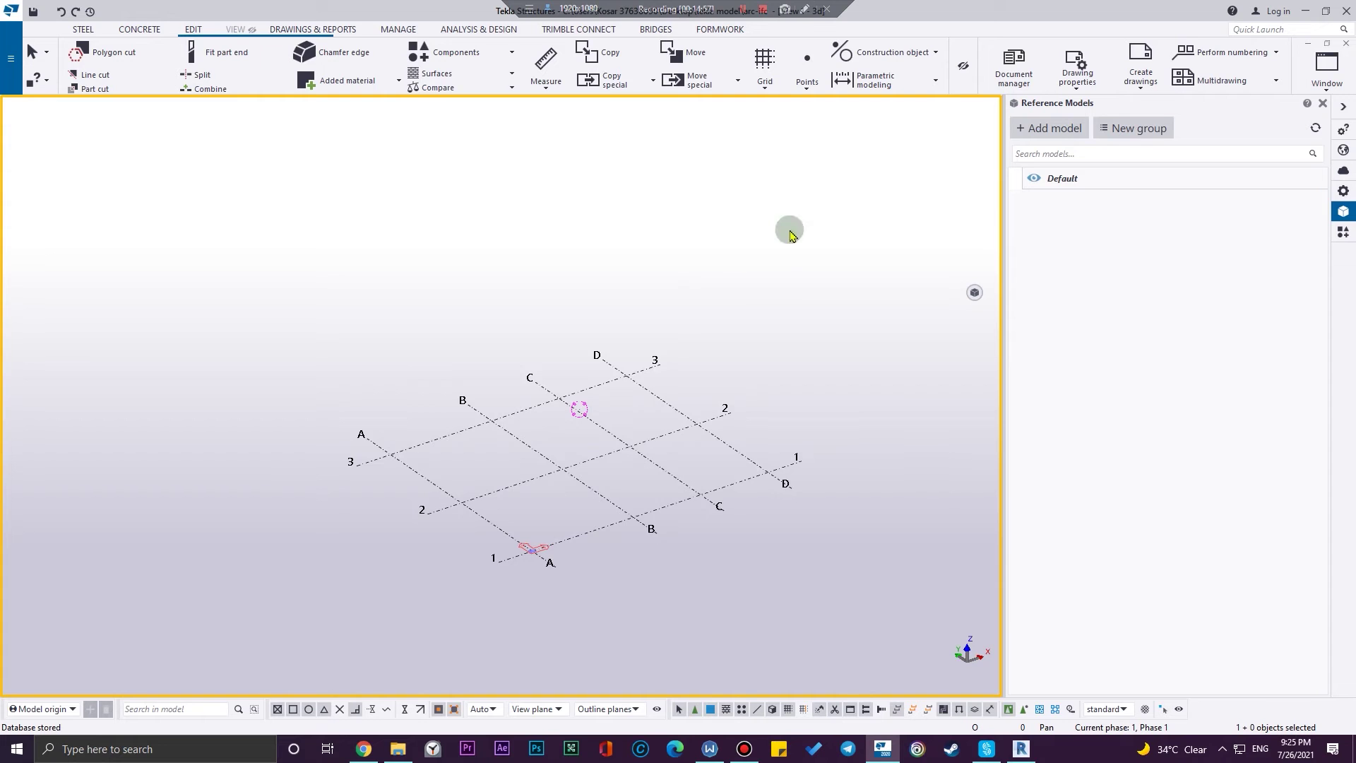
middle_drag(791, 235, 728, 257)
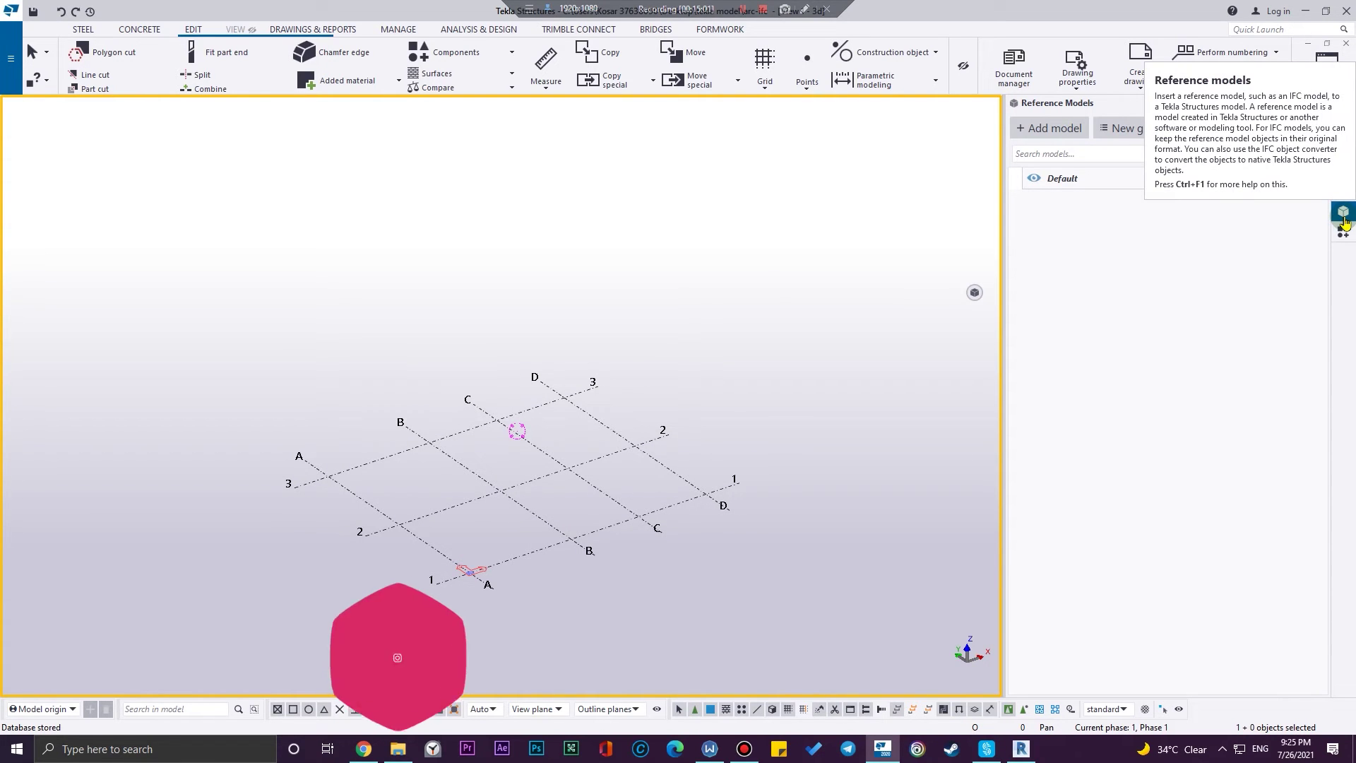
click(1070, 130)
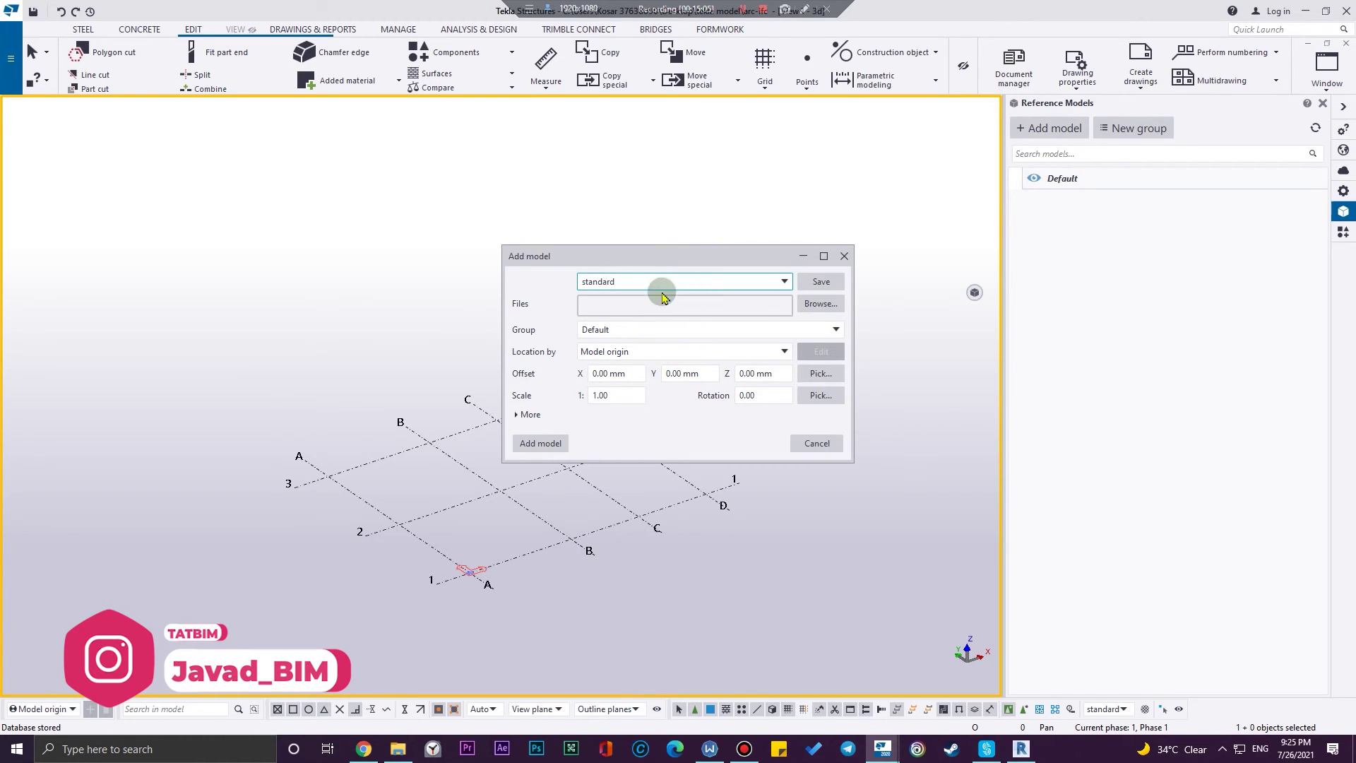
click(822, 304)
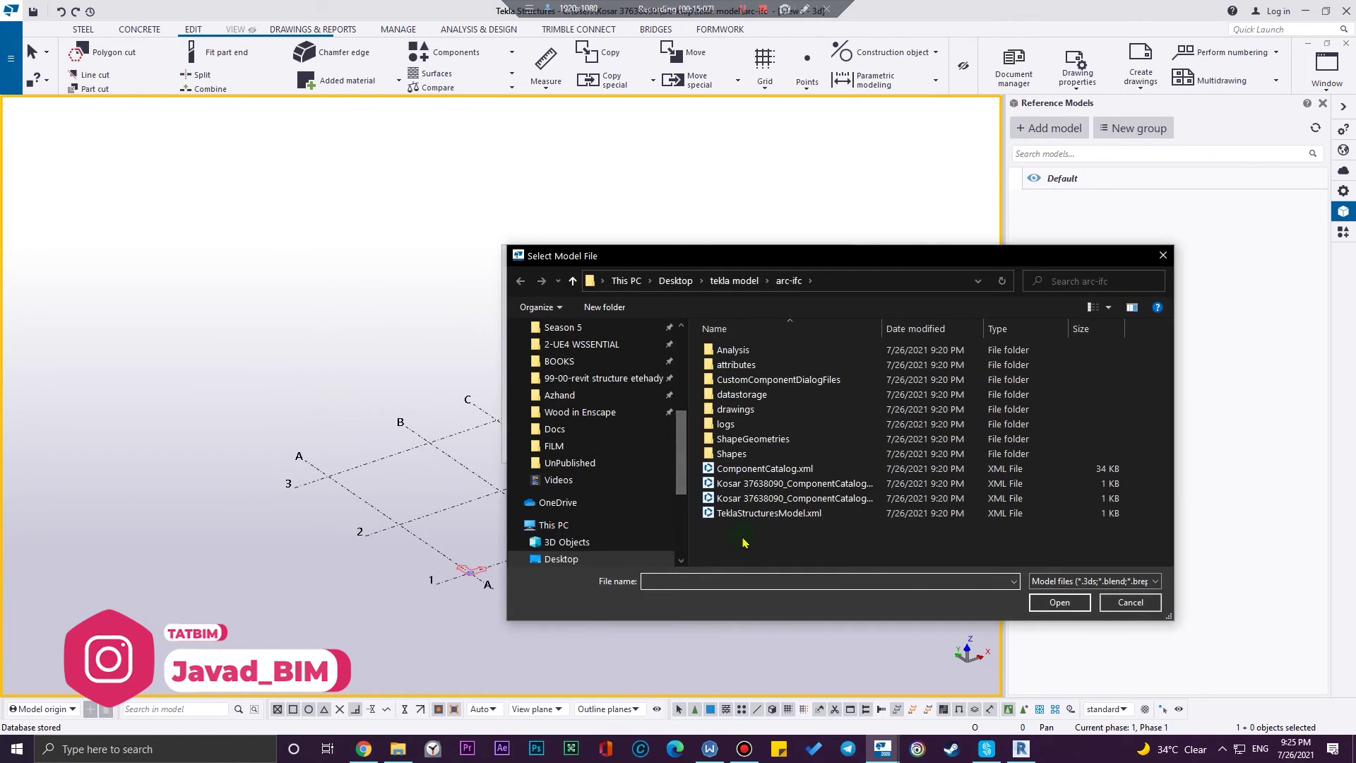
scroll(577, 527, down, 1)
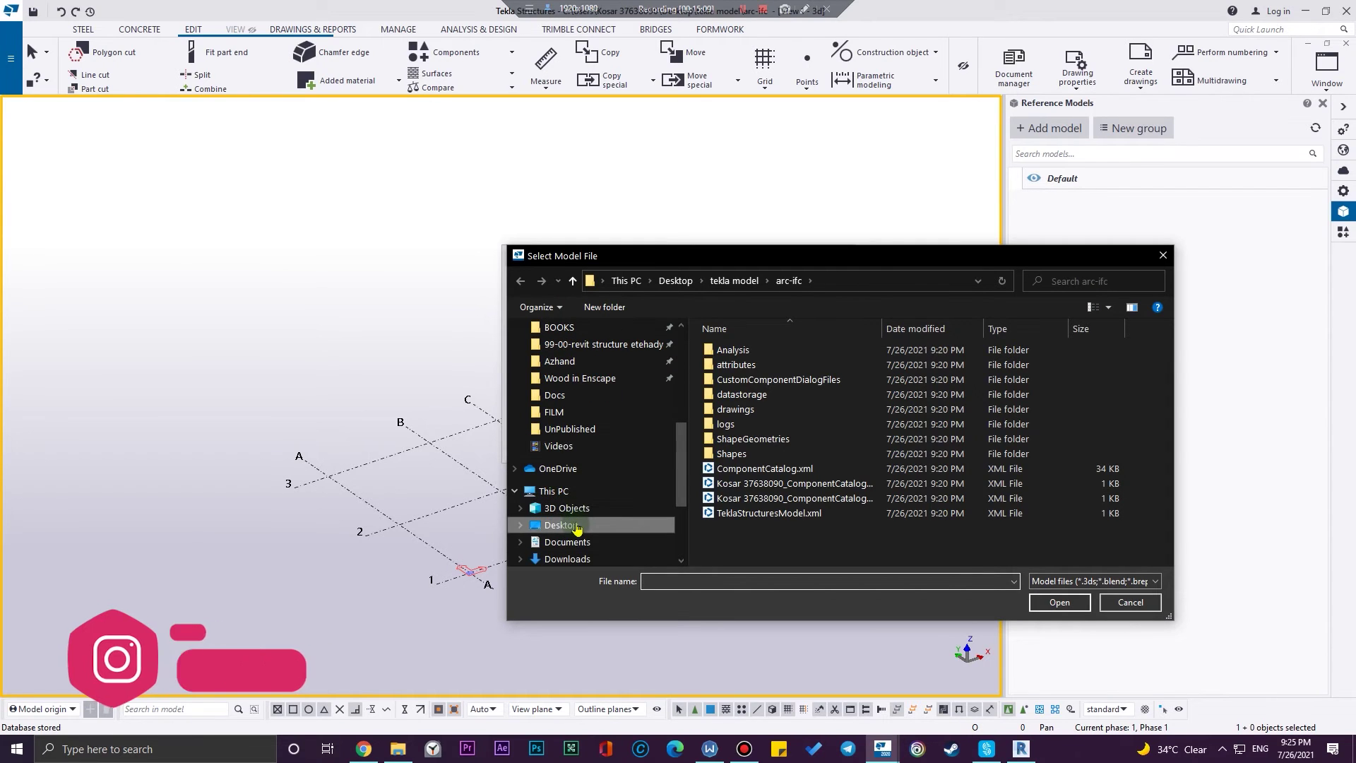
click(561, 525)
click(788, 421)
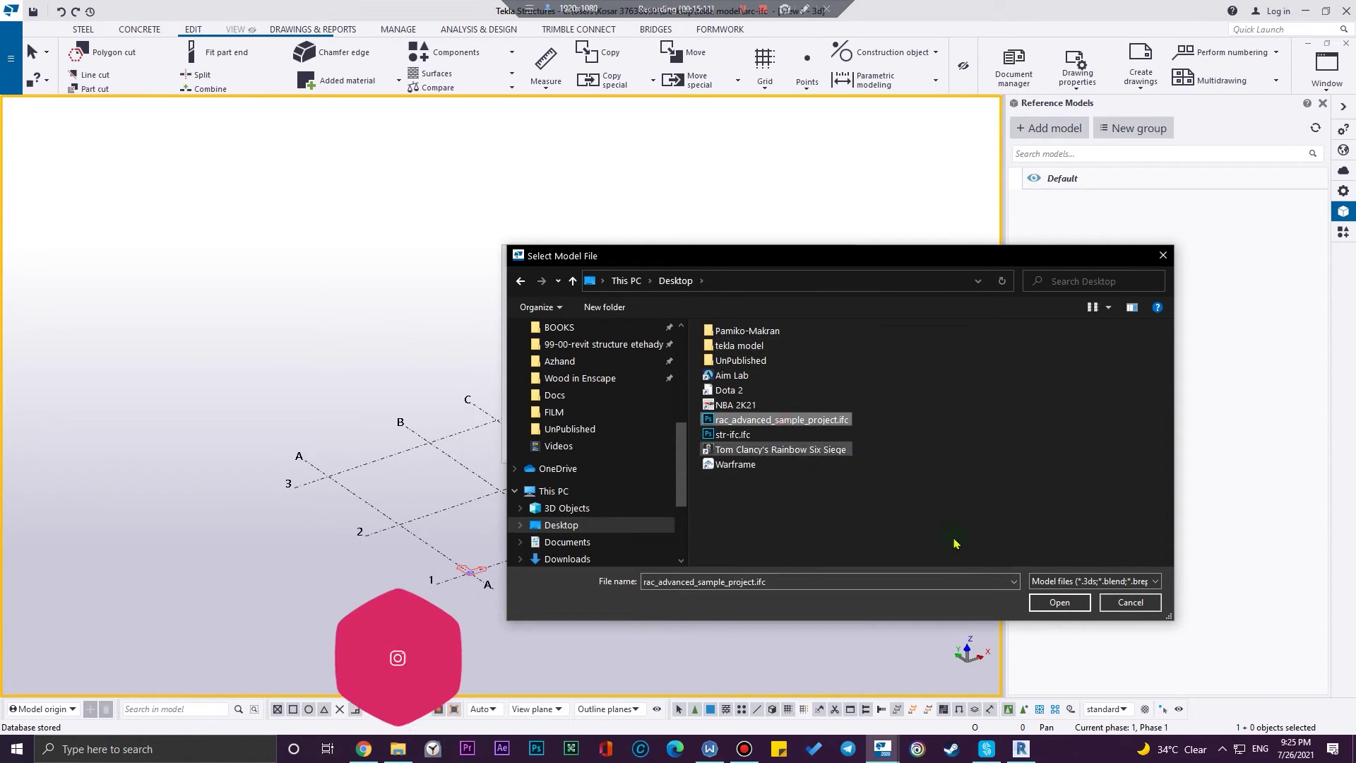
click(1042, 602)
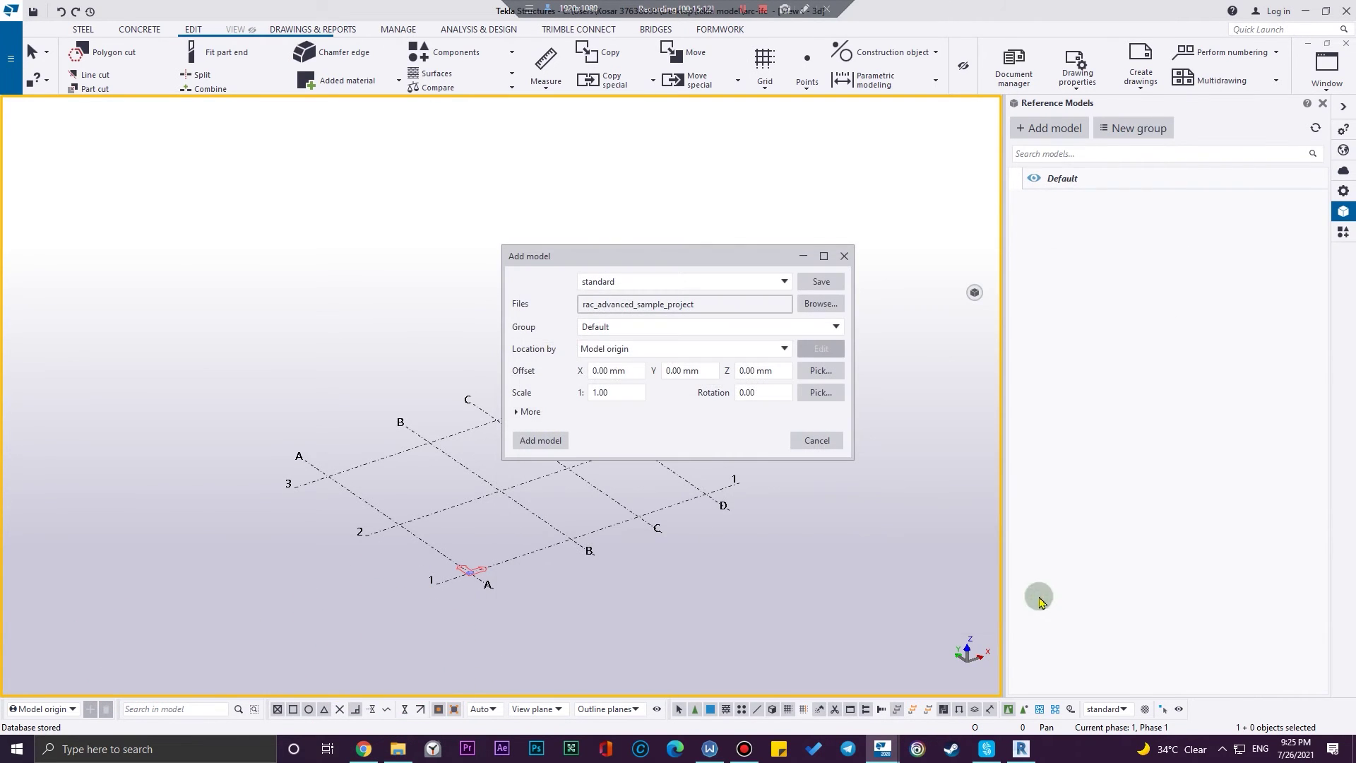
- Add the reference model to the Default group, located by model origin, and expand the work area to include it
click(632, 331)
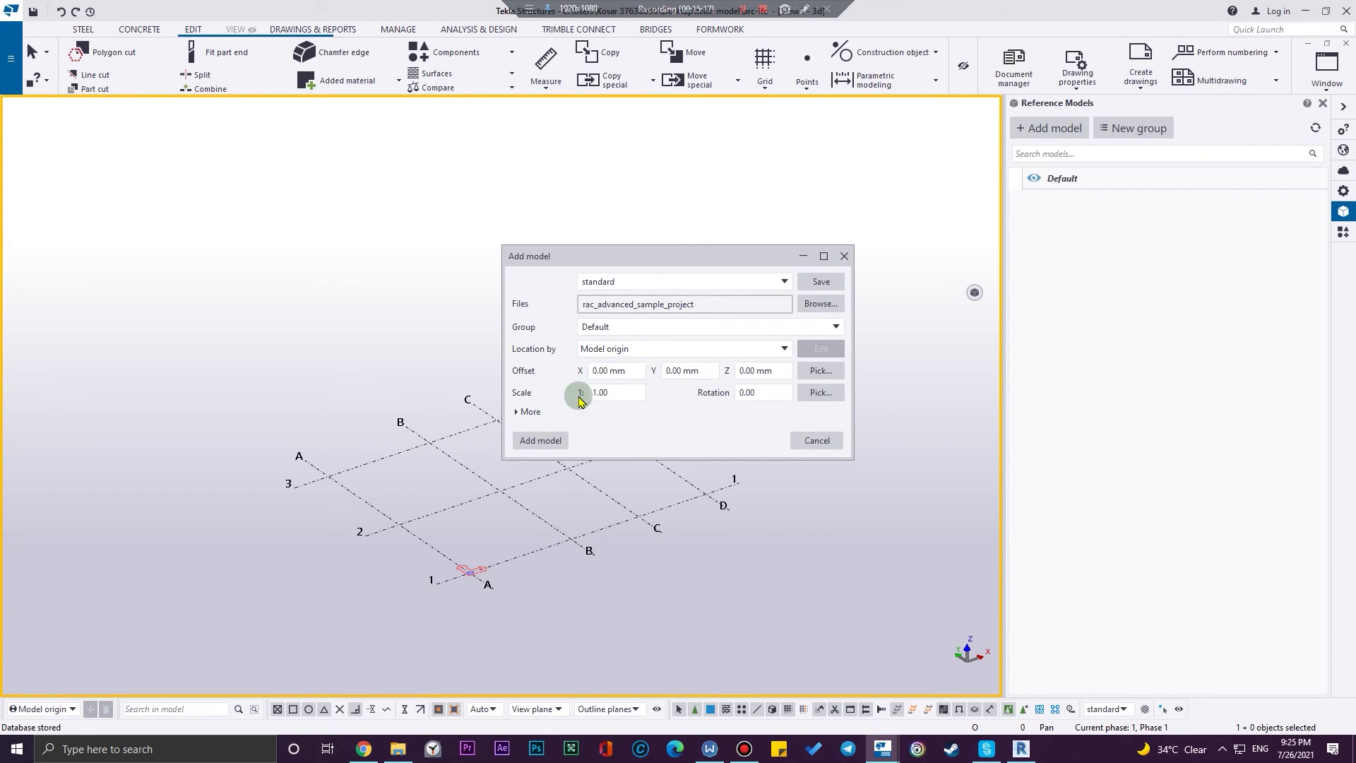
click(527, 414)
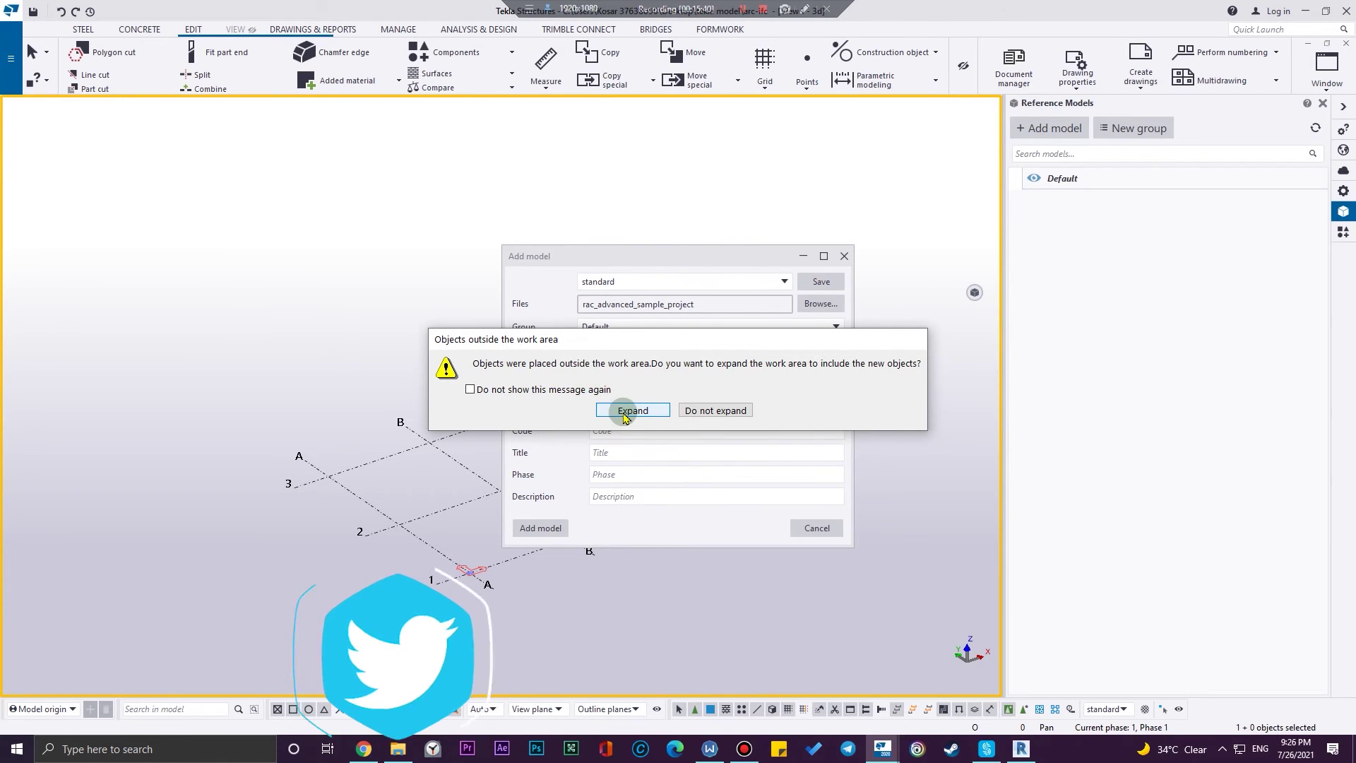
click(625, 416)
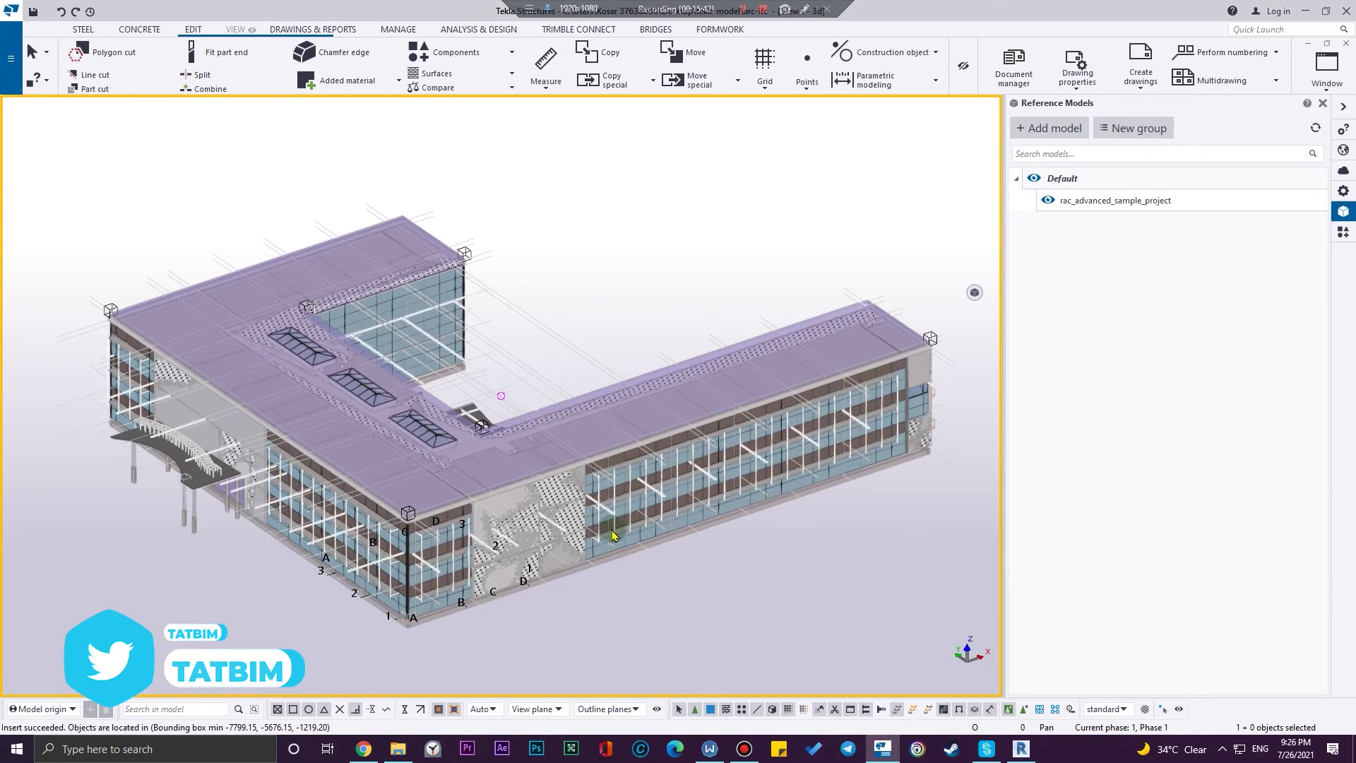
- Examine the inserted building reference model from its corner facades and from the open courtyard side
scroll(627, 525, up, 2)
scroll(615, 521, down, 3)
scroll(615, 521, down, 1)
middle_drag(532, 573, 456, 544)
scroll(416, 561, up, 5)
scroll(416, 563, down, 5)
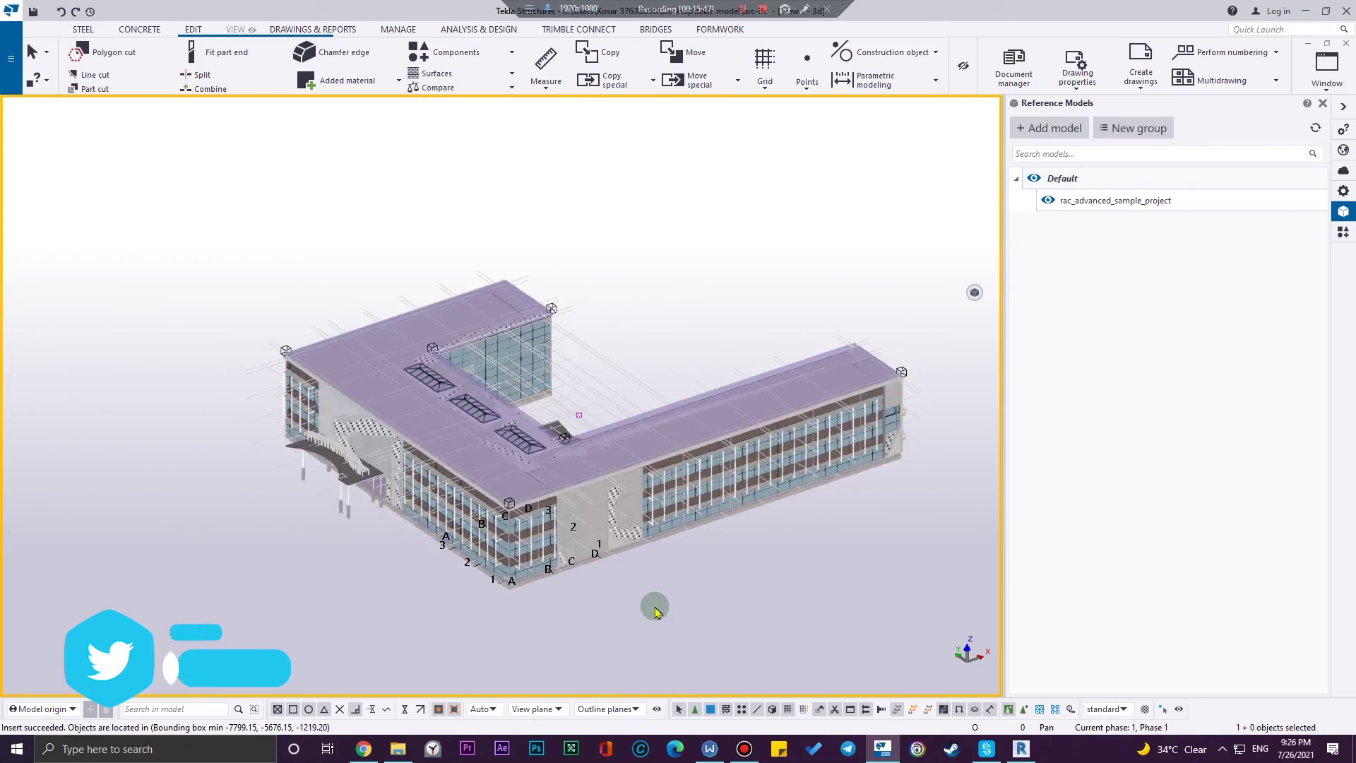
ctrl+middle_drag(656, 612, 429, 498)
scroll(727, 315, up, 8)
drag(866, 219, 716, 311)
scroll(717, 311, down, 10)
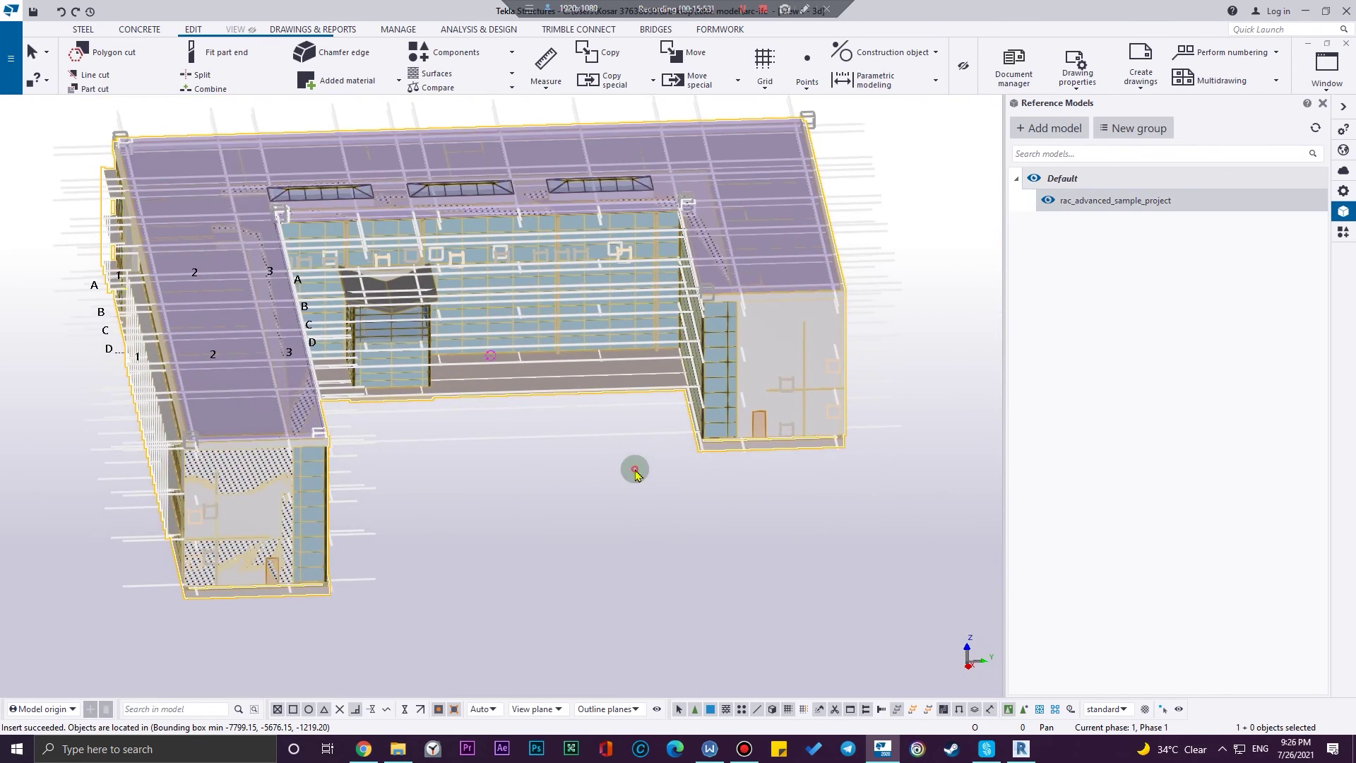
middle_drag(614, 559, 420, 574)
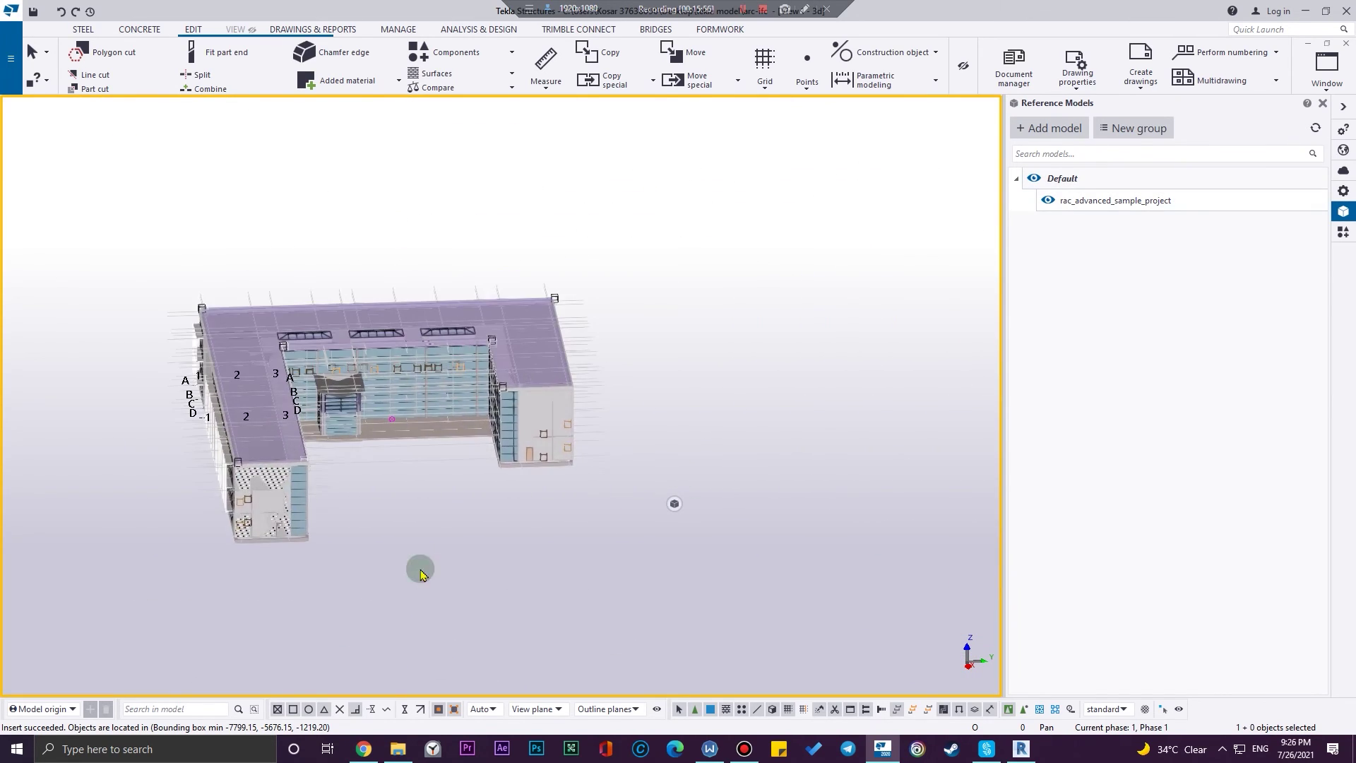